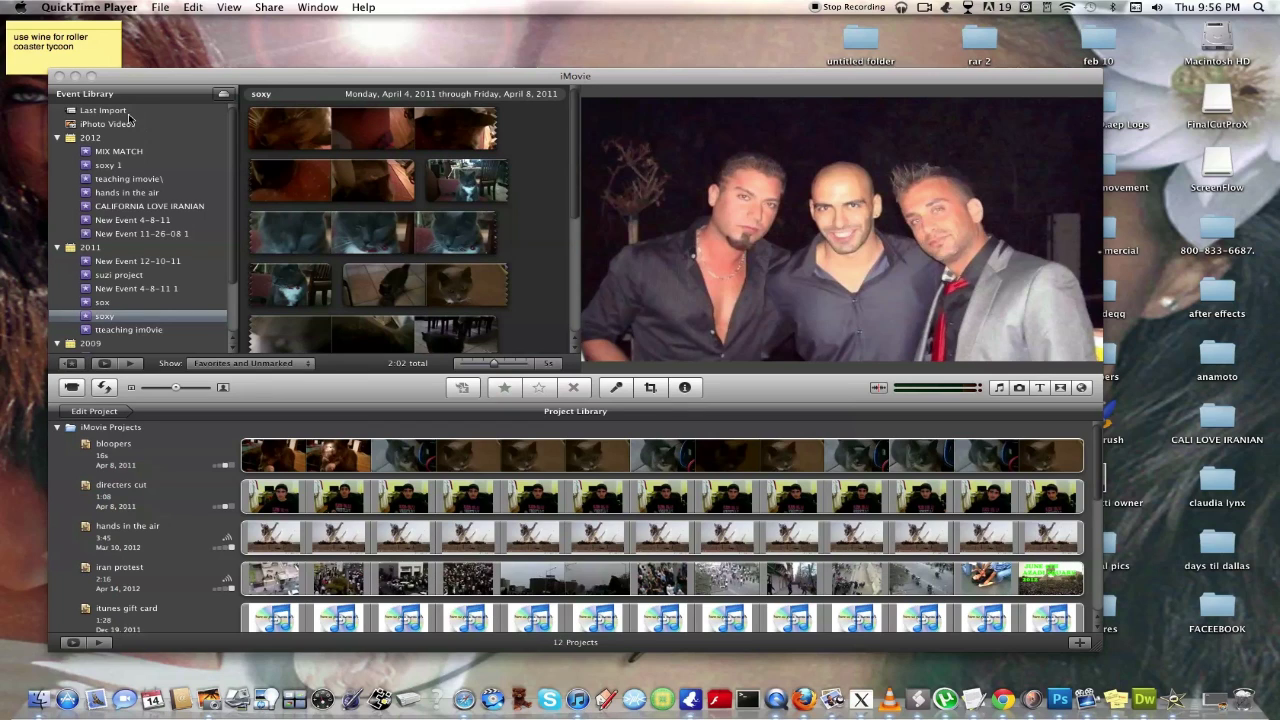
Step: Minimize the iMovie window, bring it back onto the desktop, and move it slightly higher on the screen
left_click(75, 76)
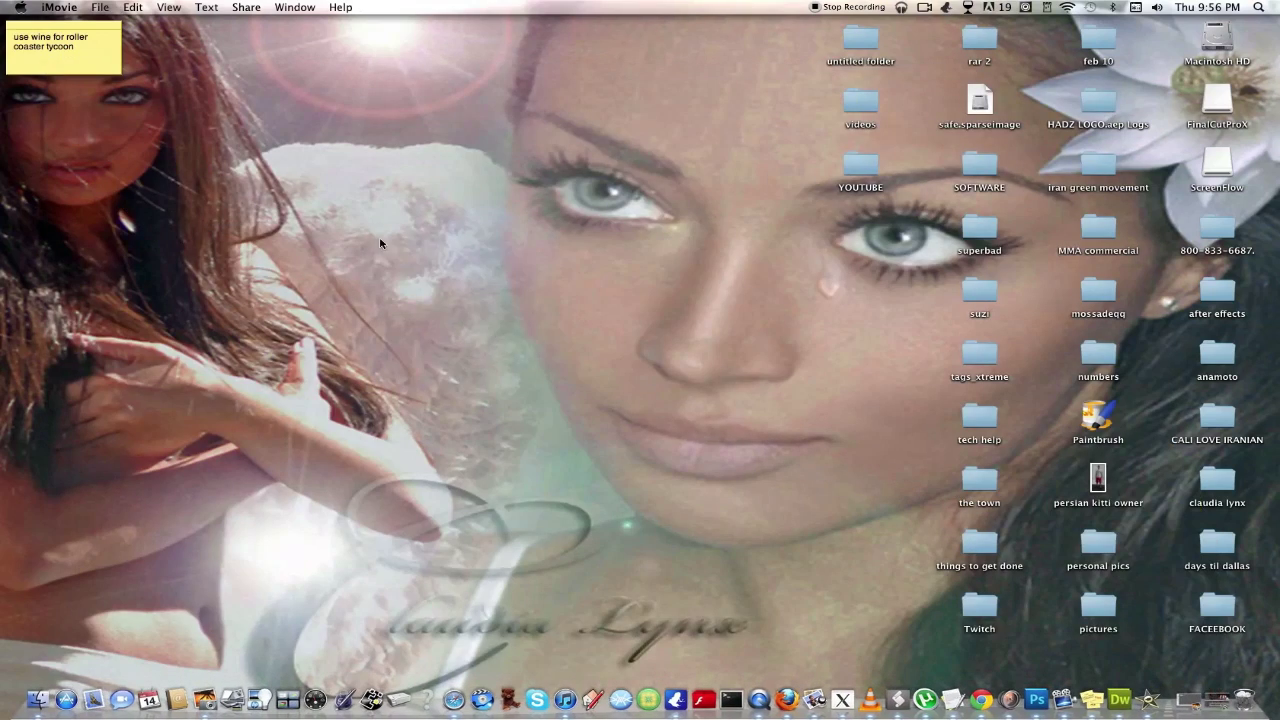
left_click_drag(380, 243, 470, 316)
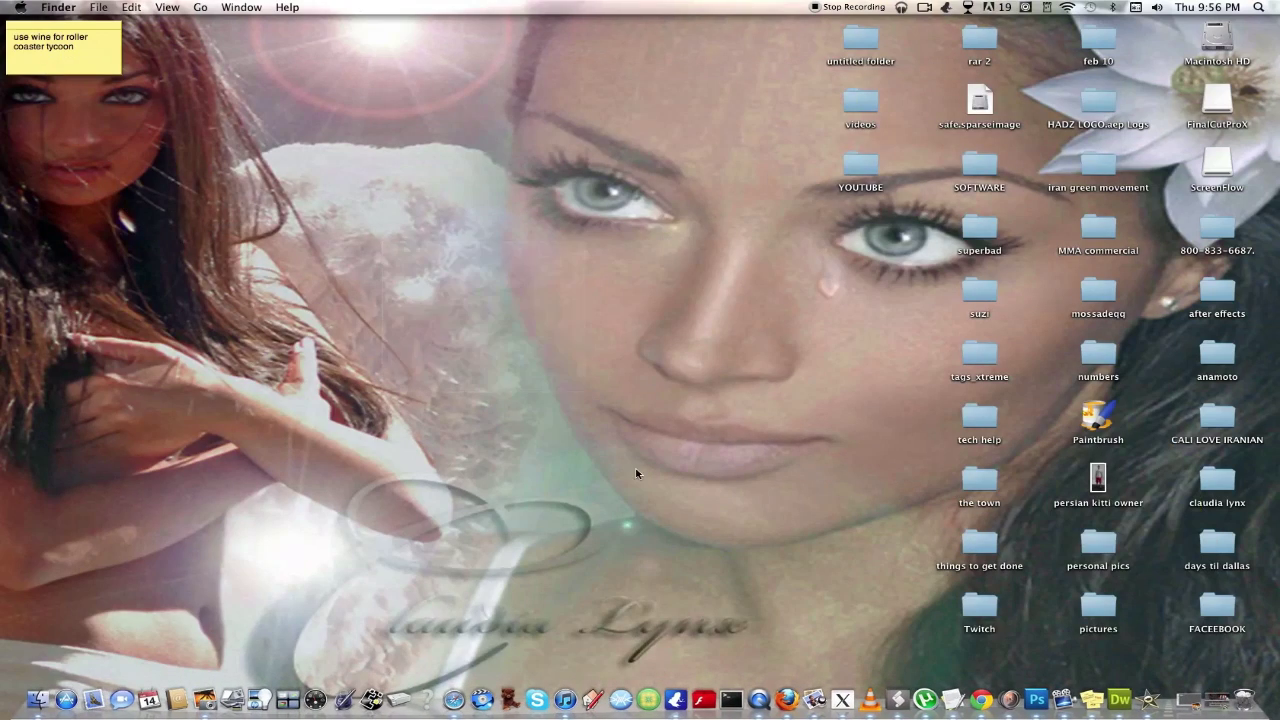
left_click(1148, 703)
left_click(1149, 711)
left_click(1148, 712)
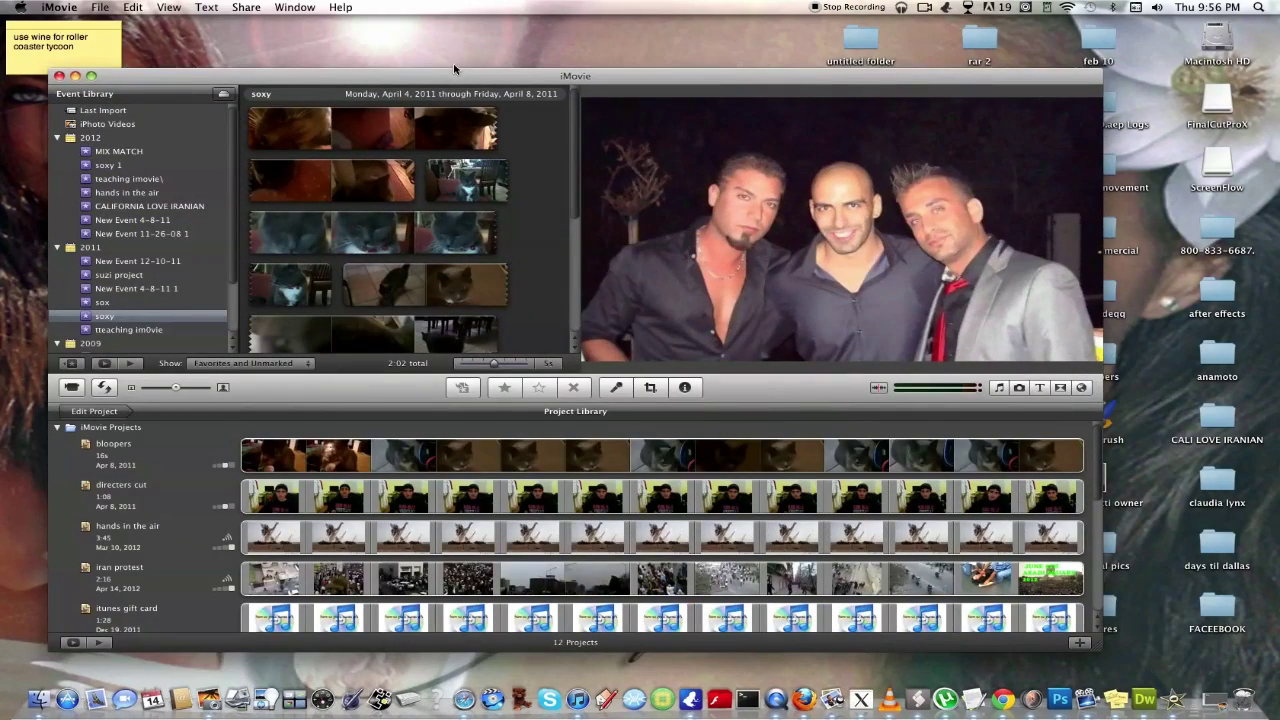
left_click_drag(454, 69, 450, 42)
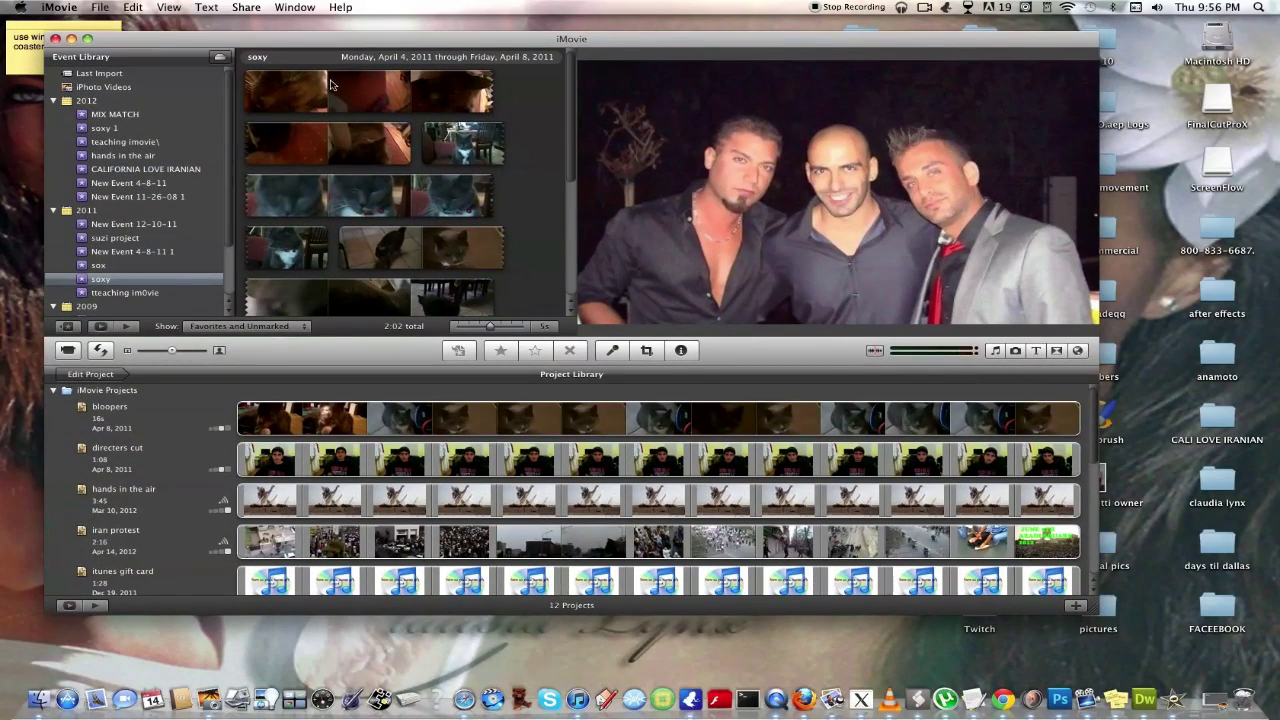
Step: Create a new Widescreen (16:9) project named "teaching imovie" with the Comic Book theme
left_click(103, 7)
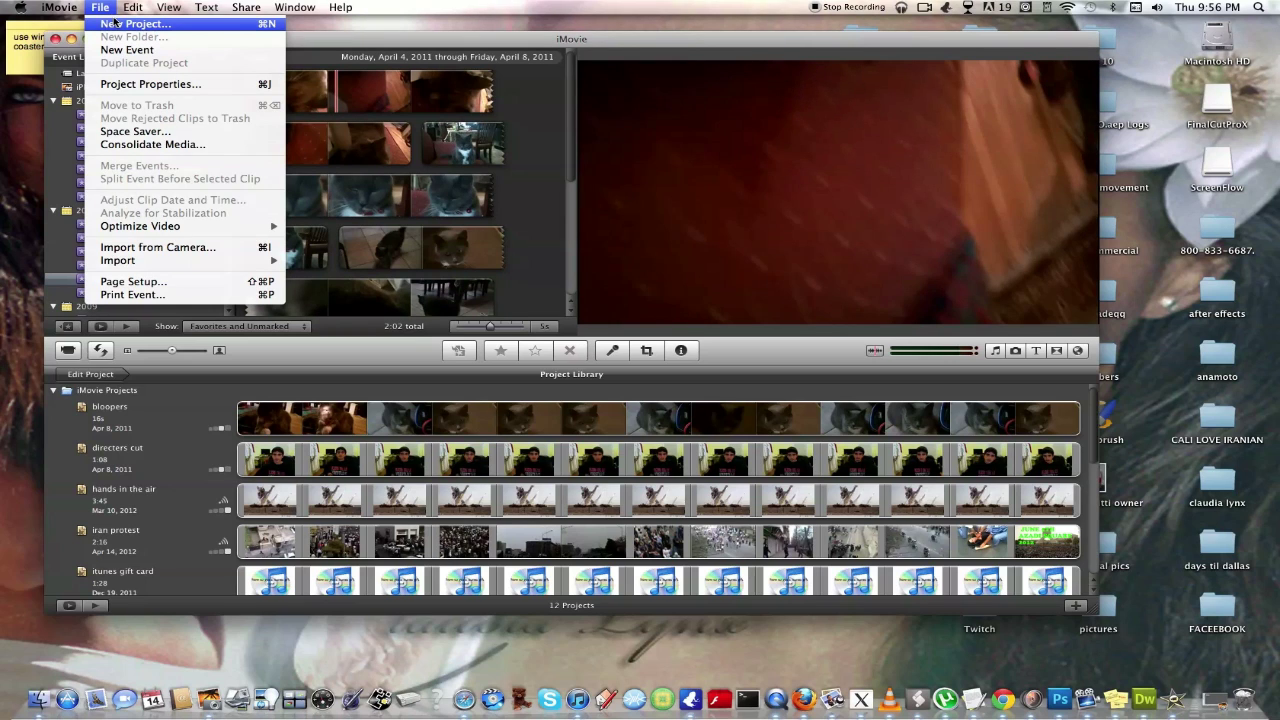
left_click(115, 22)
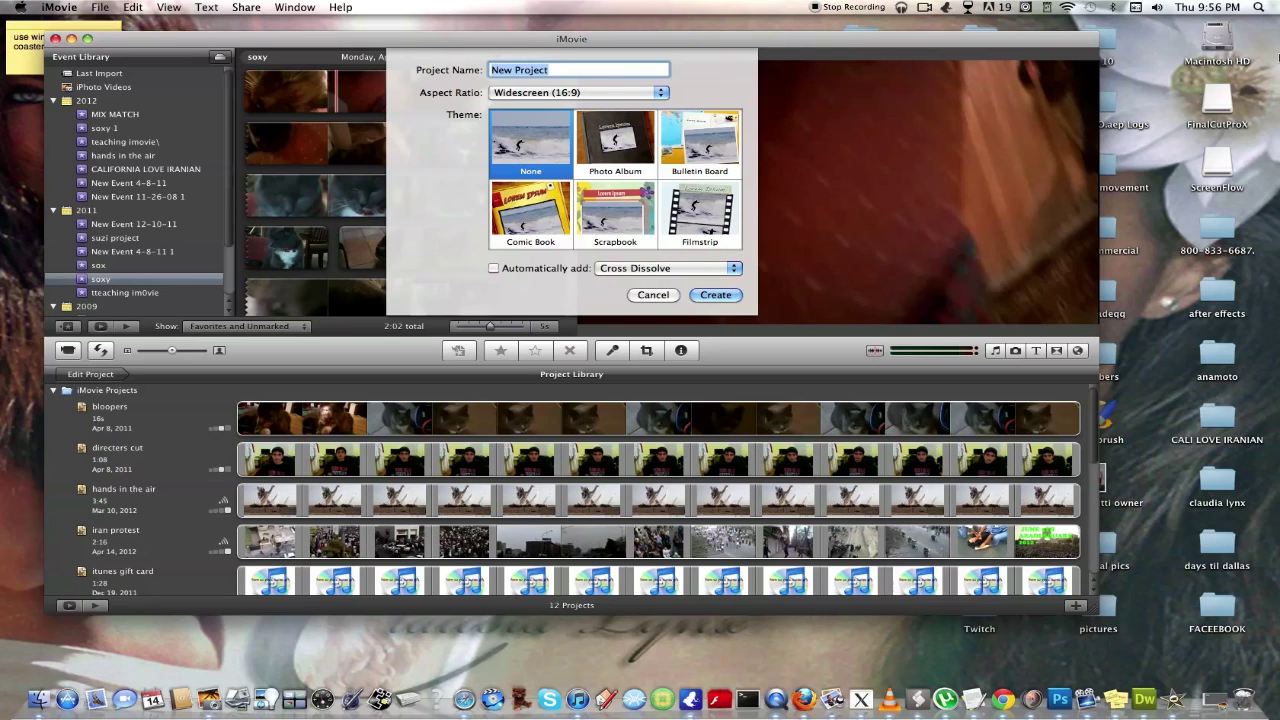
type("teaching imovie")
left_click(636, 92)
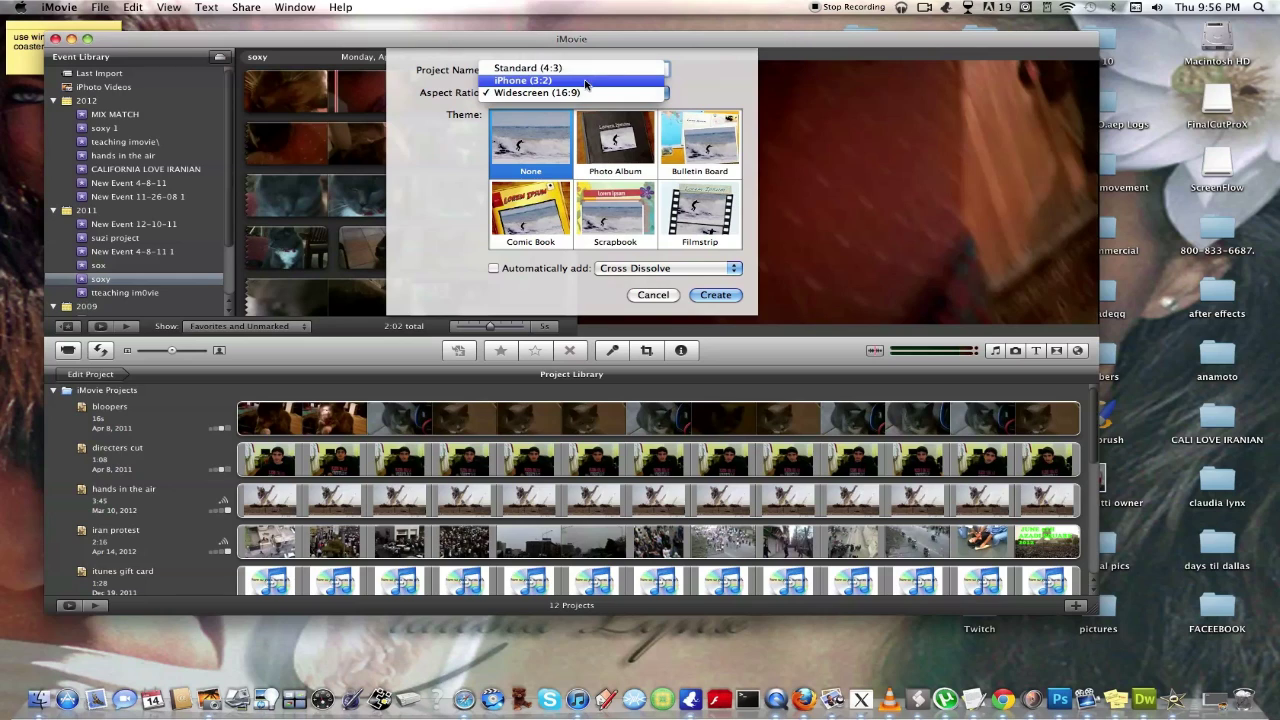
left_click(452, 194)
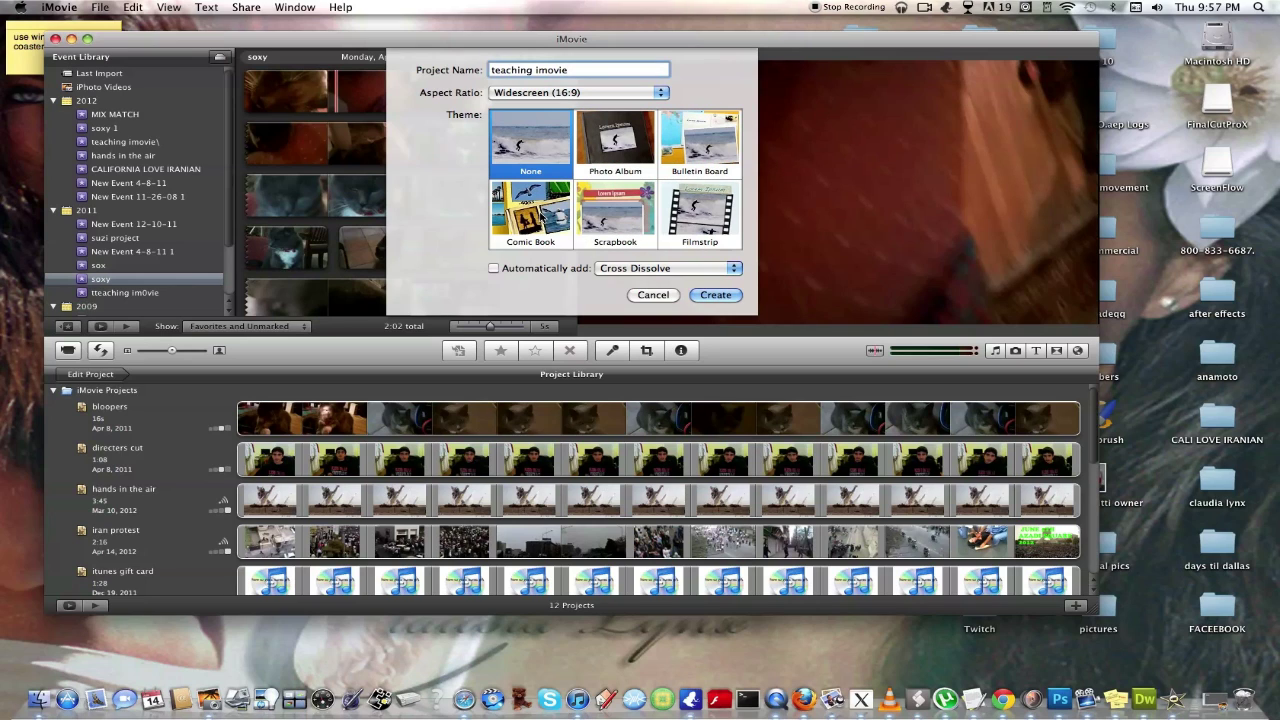
left_click(538, 216)
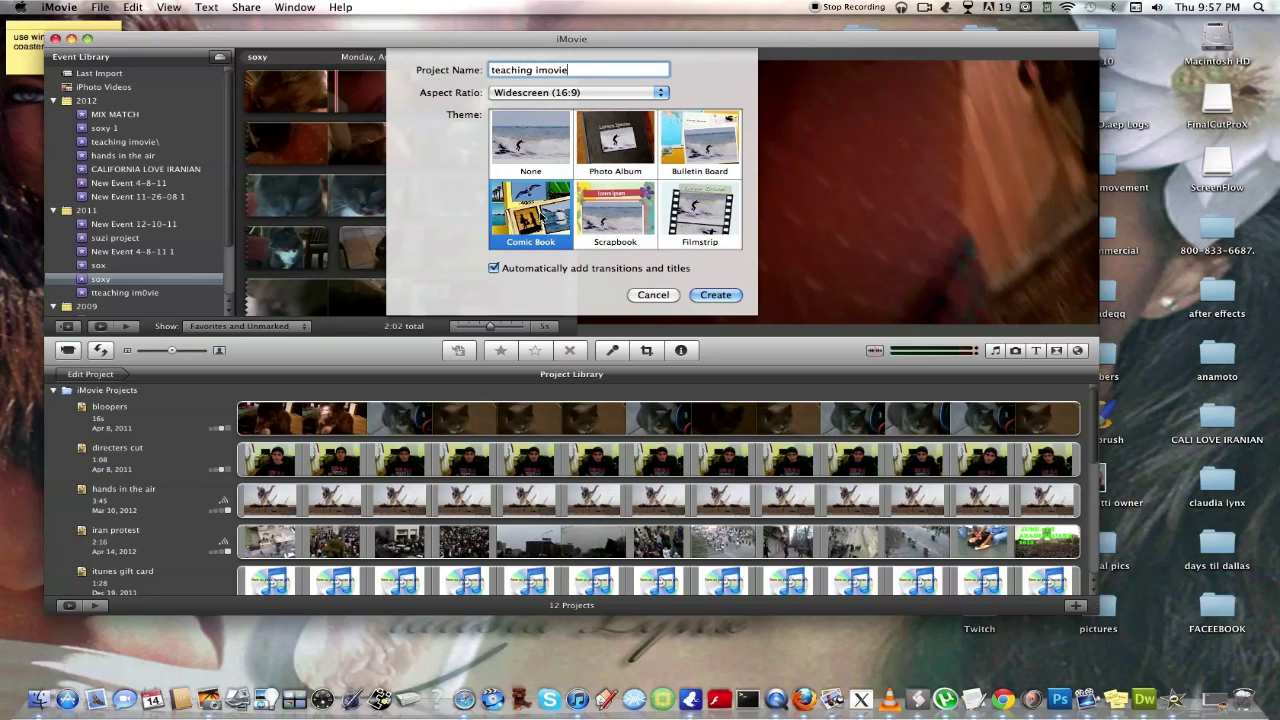
left_click(712, 296)
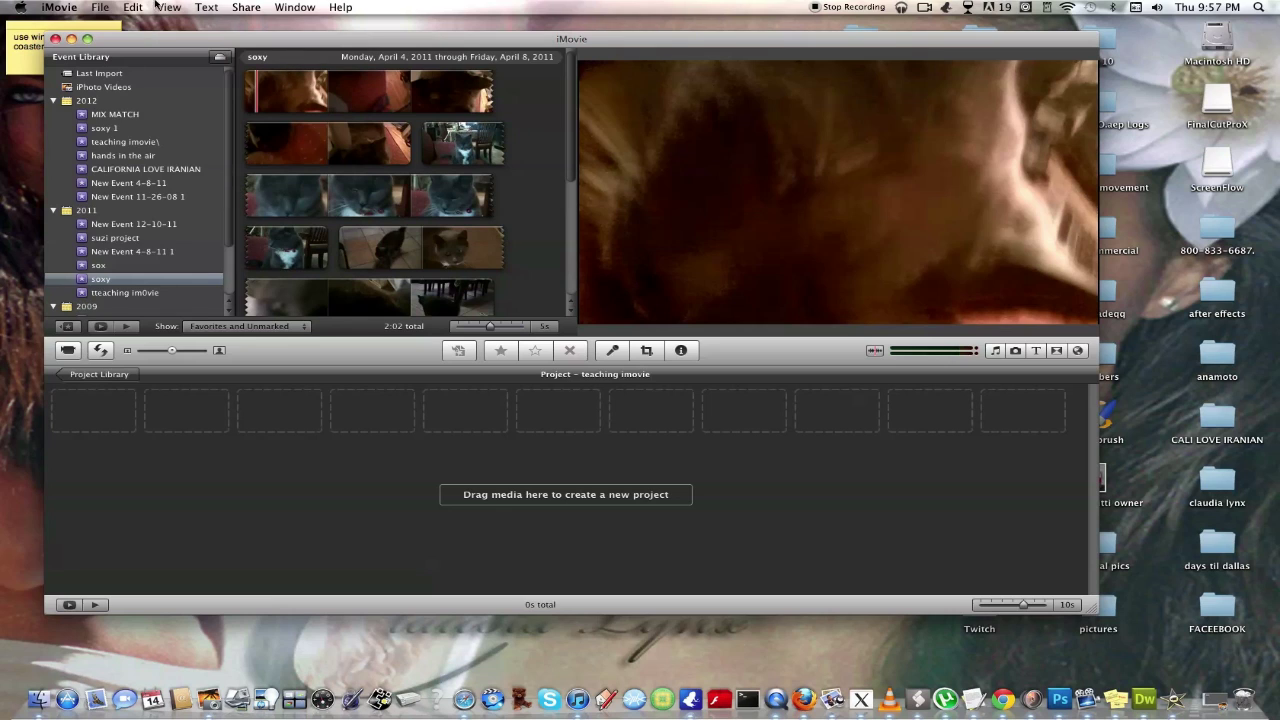
Step: Create a new event in the Event Library and name it "fafasfa"
left_click(101, 5)
left_click(125, 50)
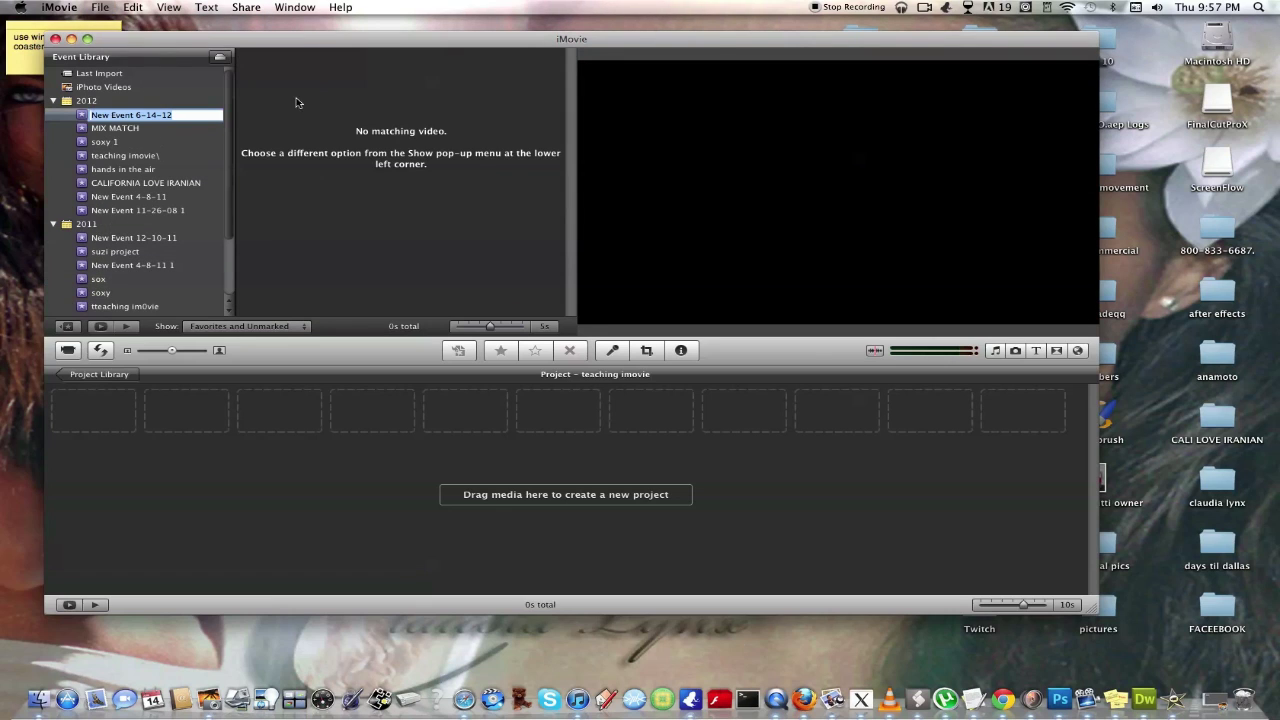
type("fafasfa")
key("Return")
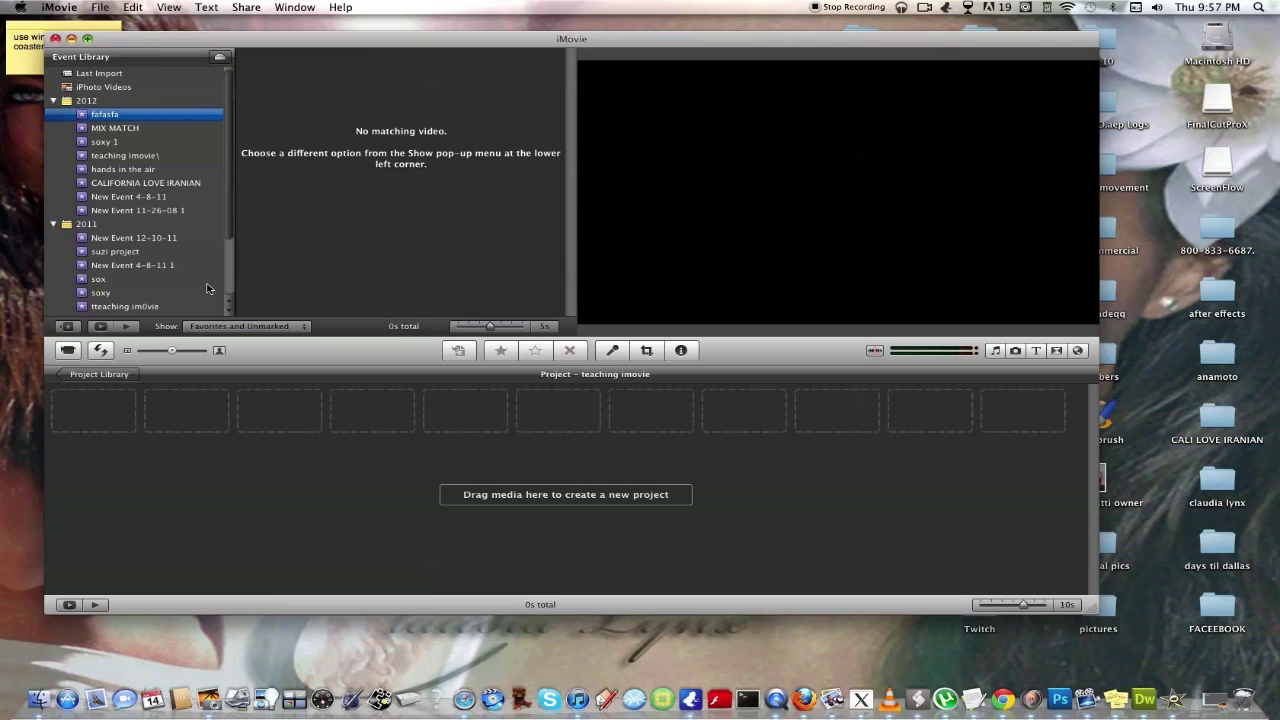
Step: Explore the movie import options, set video optimization to Full - Original Size, and cancel the import
scroll(209, 280, "down", 3)
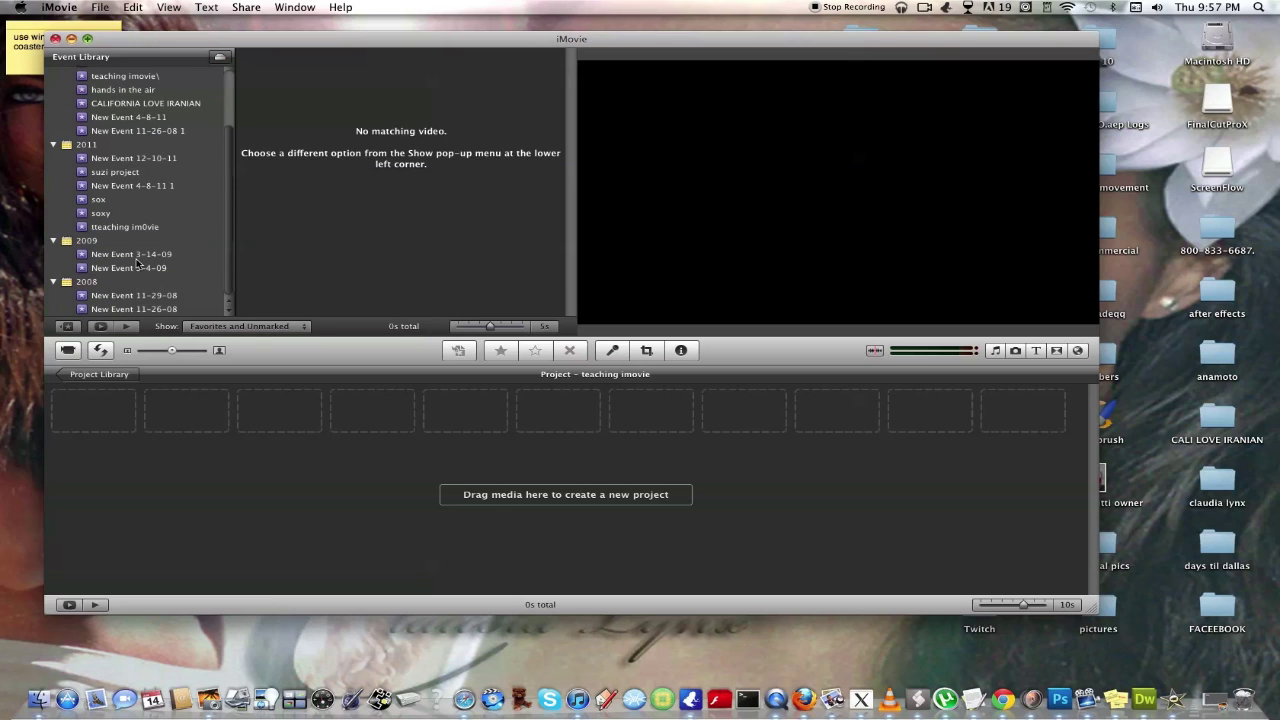
left_click(104, 7)
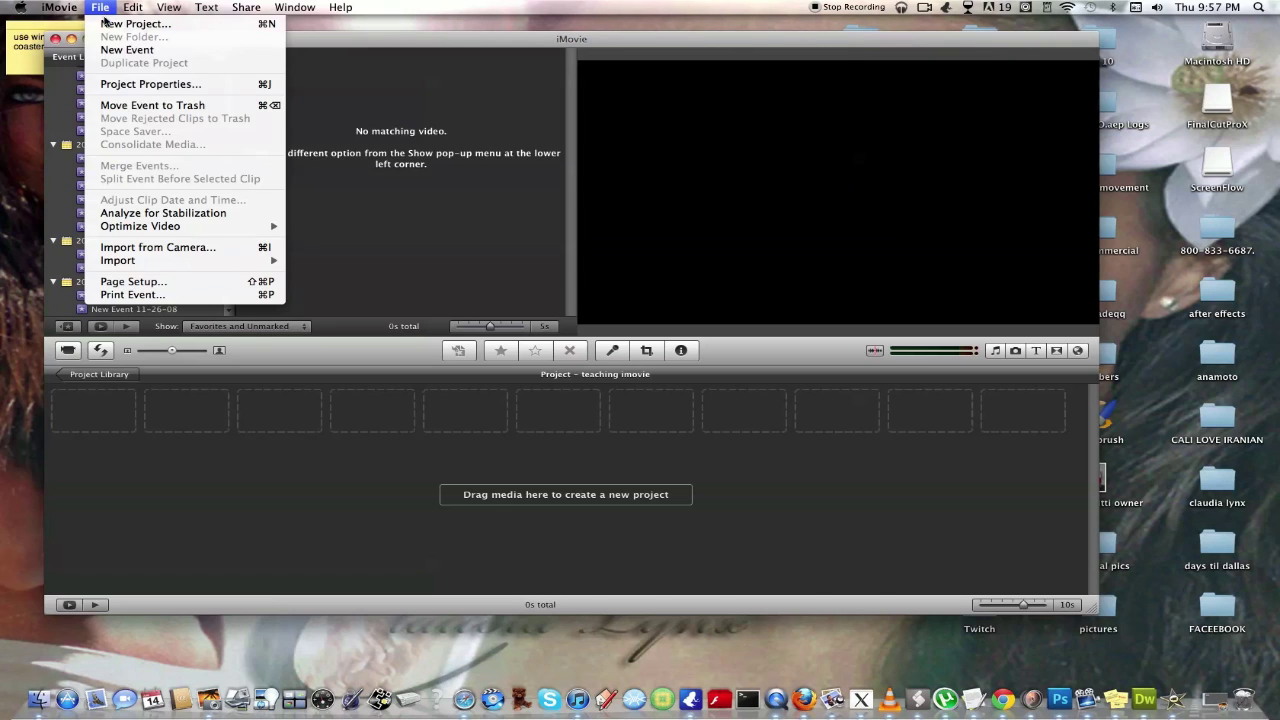
mouse_move(156, 266)
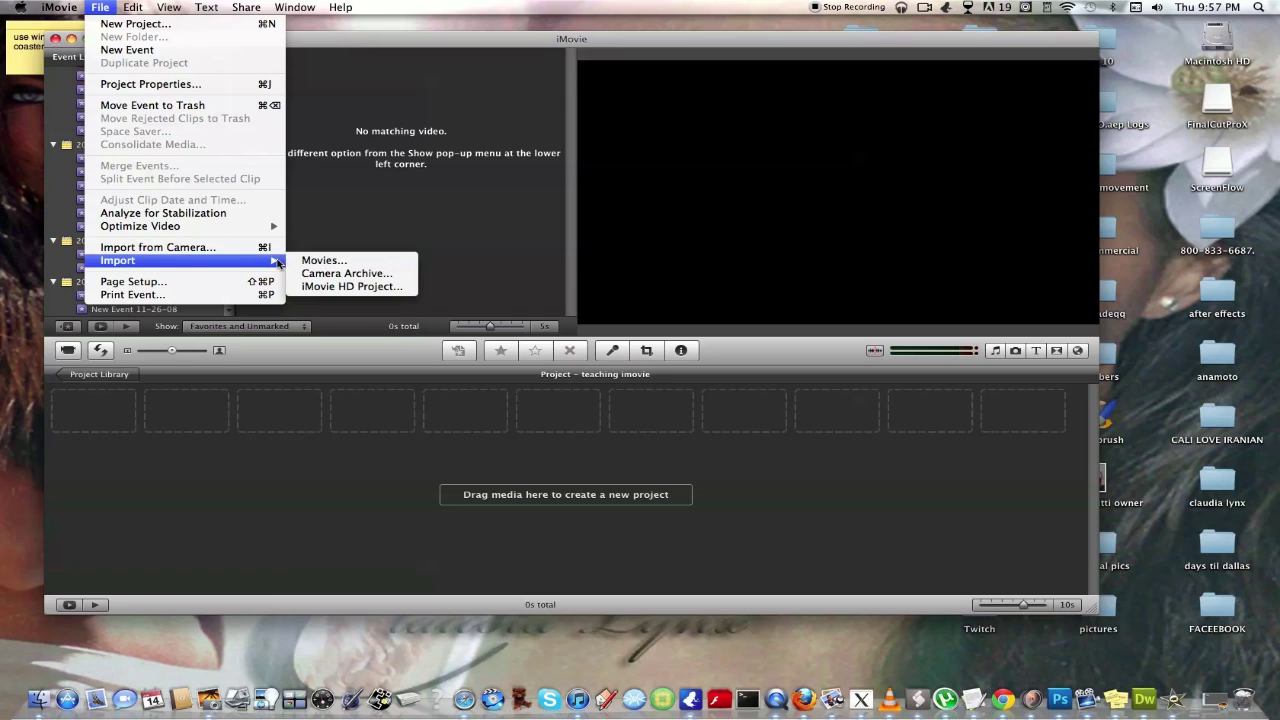
left_click(312, 262)
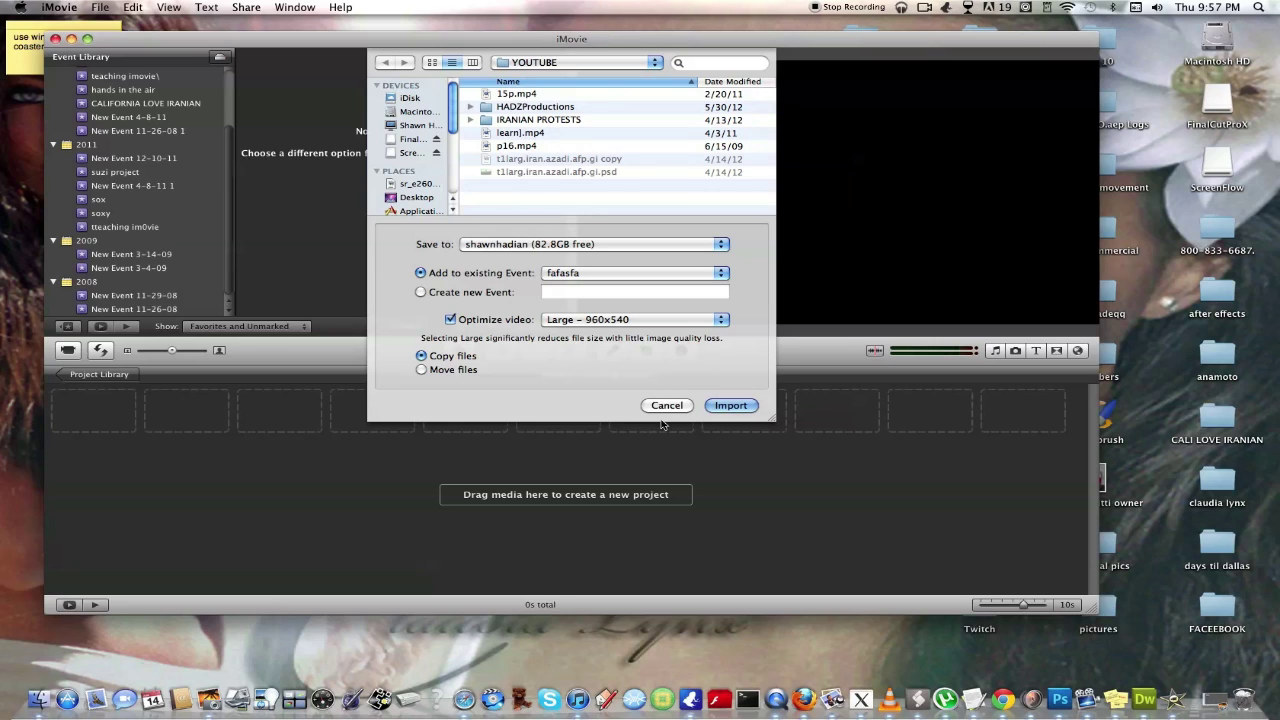
left_click(620, 320)
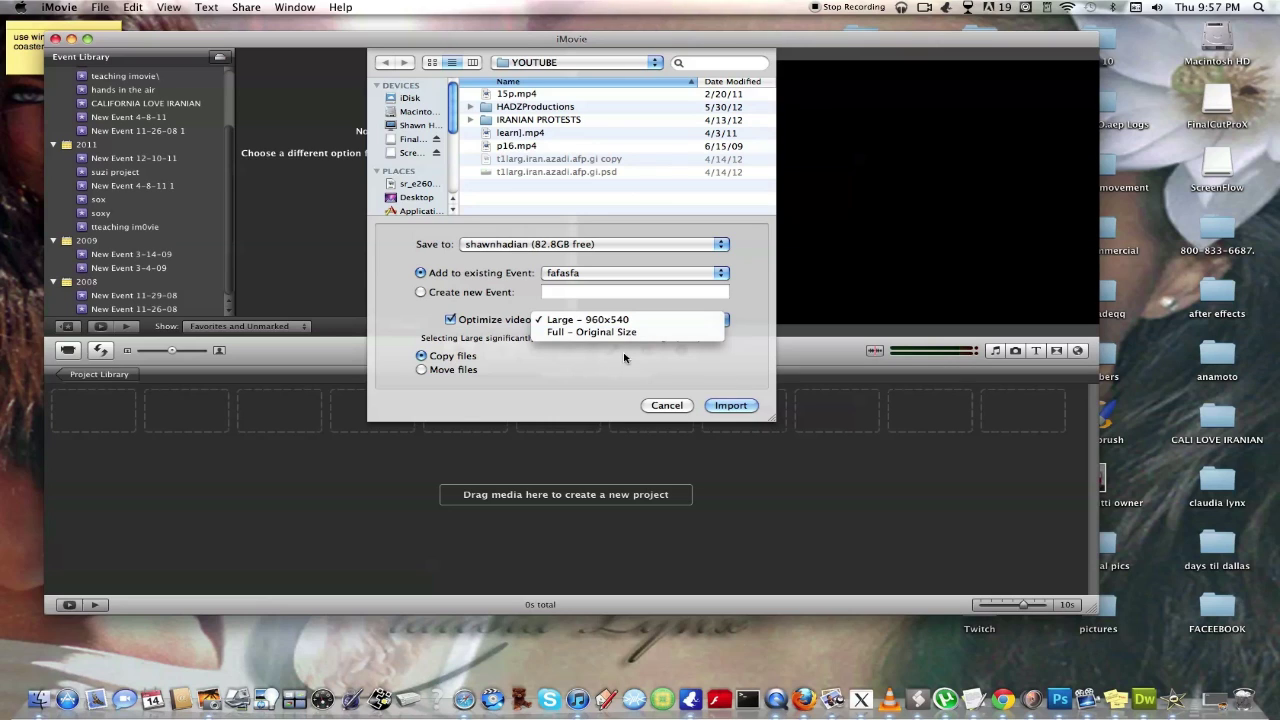
left_click(586, 377)
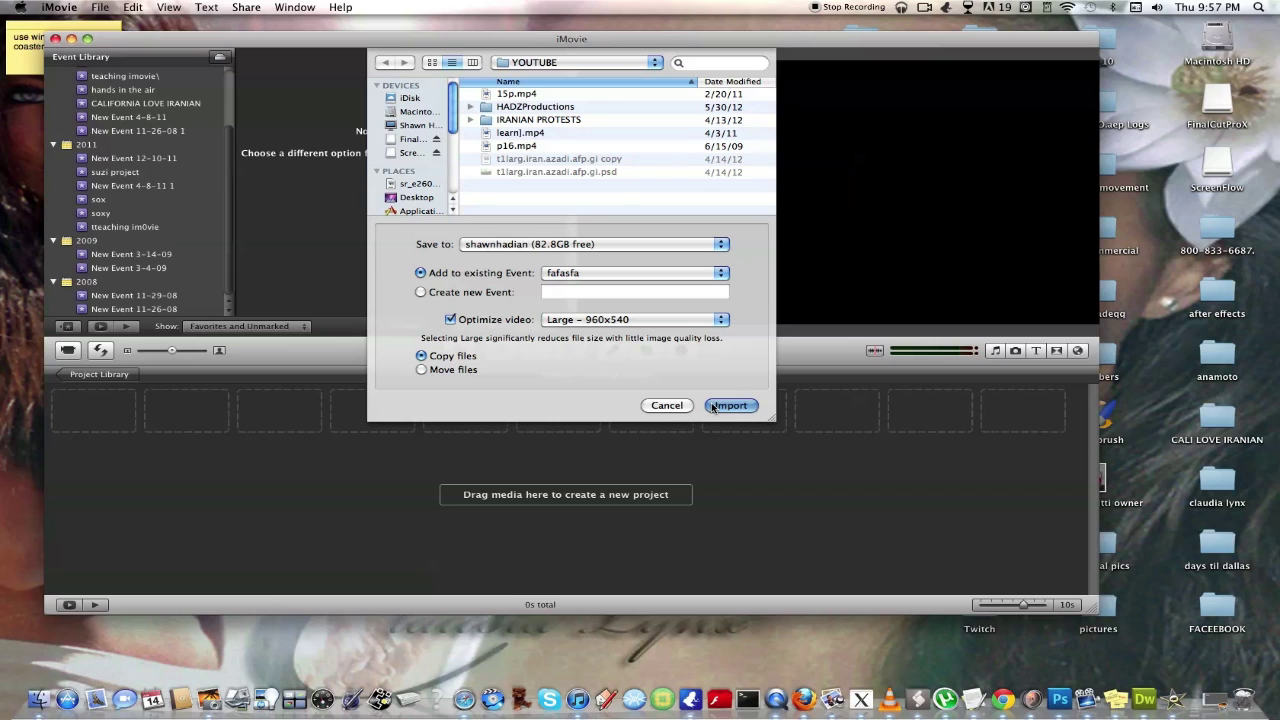
left_click(668, 321)
left_click(676, 335)
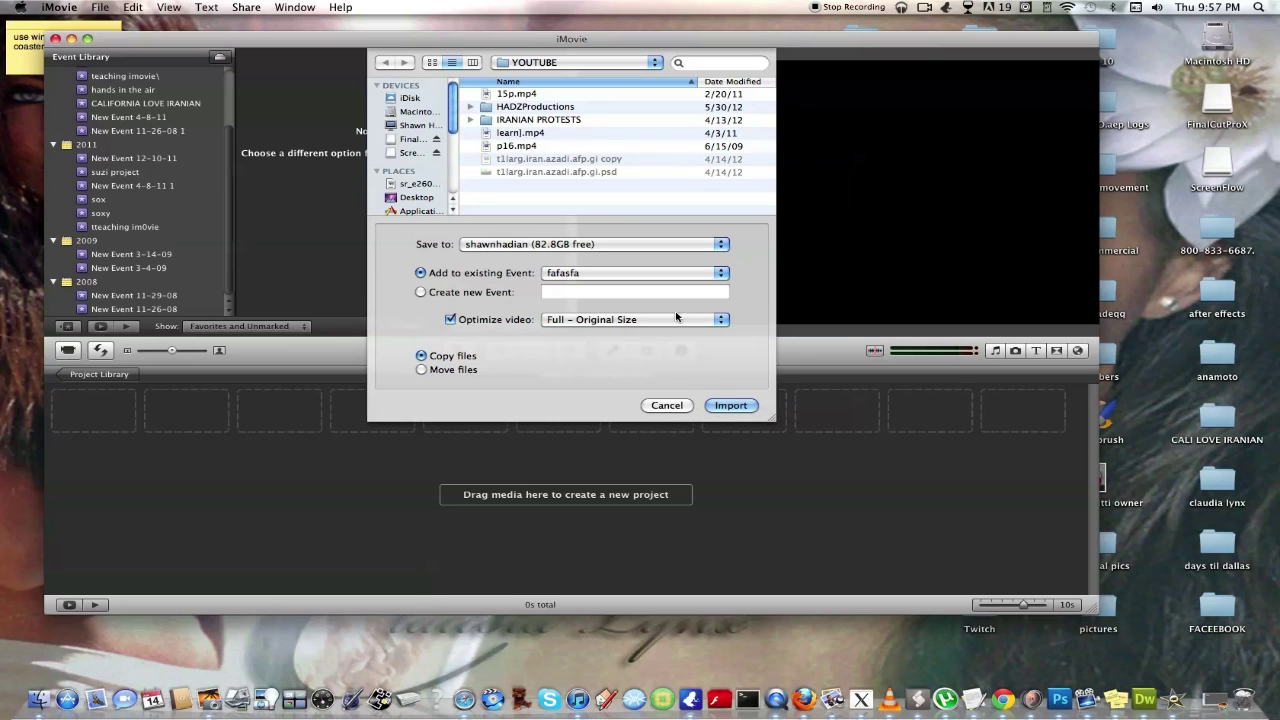
left_click(667, 405)
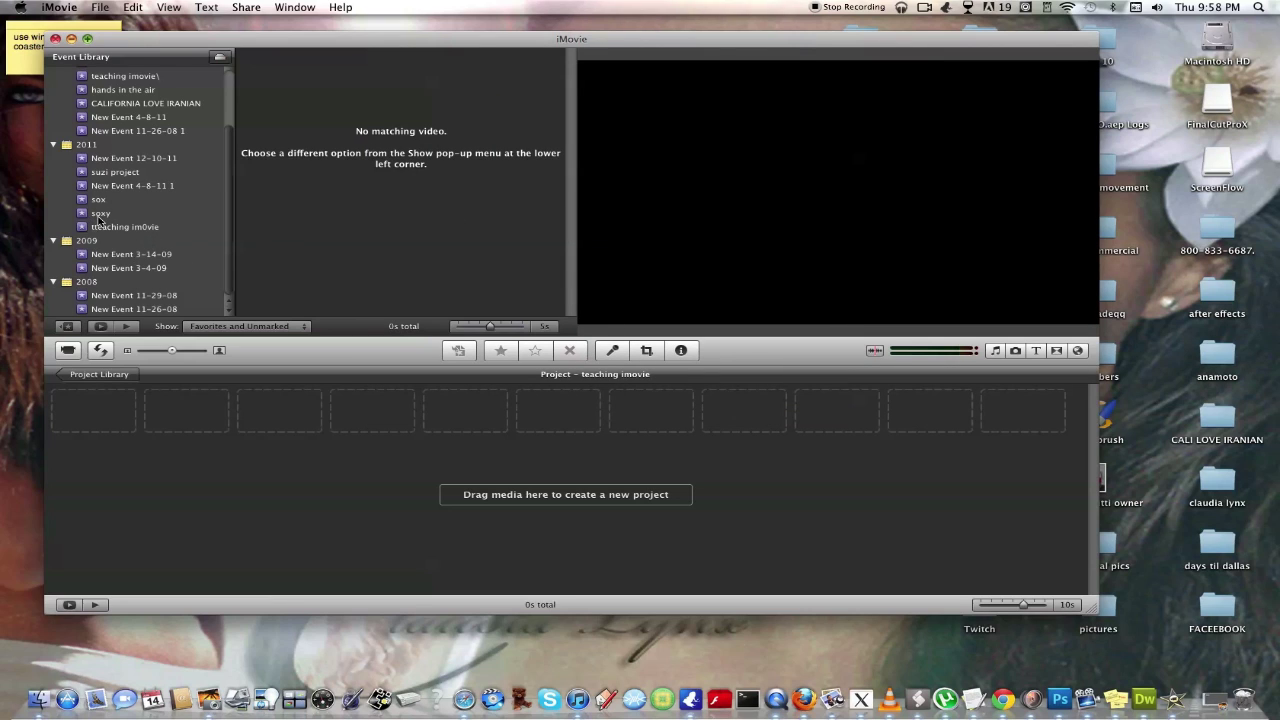
Step: Open the 2011 event "soxy" and browse through its clips
left_click(99, 214)
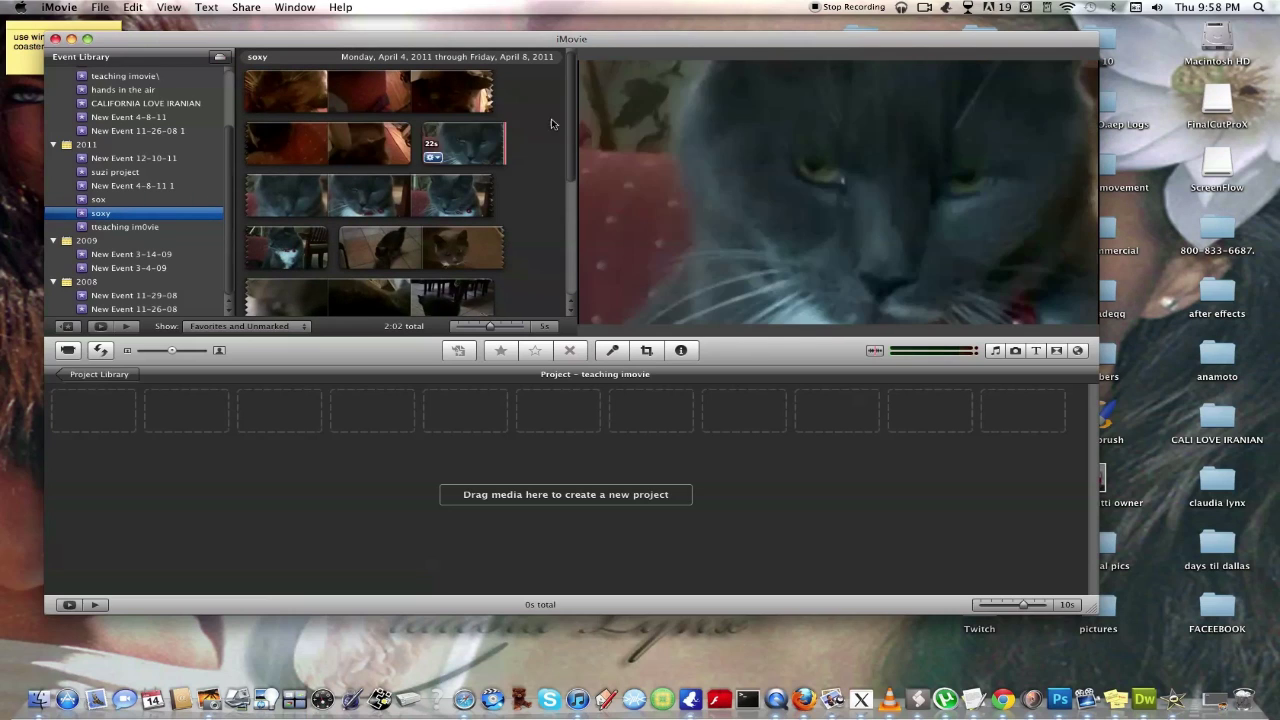
left_click_drag(577, 135, 566, 160)
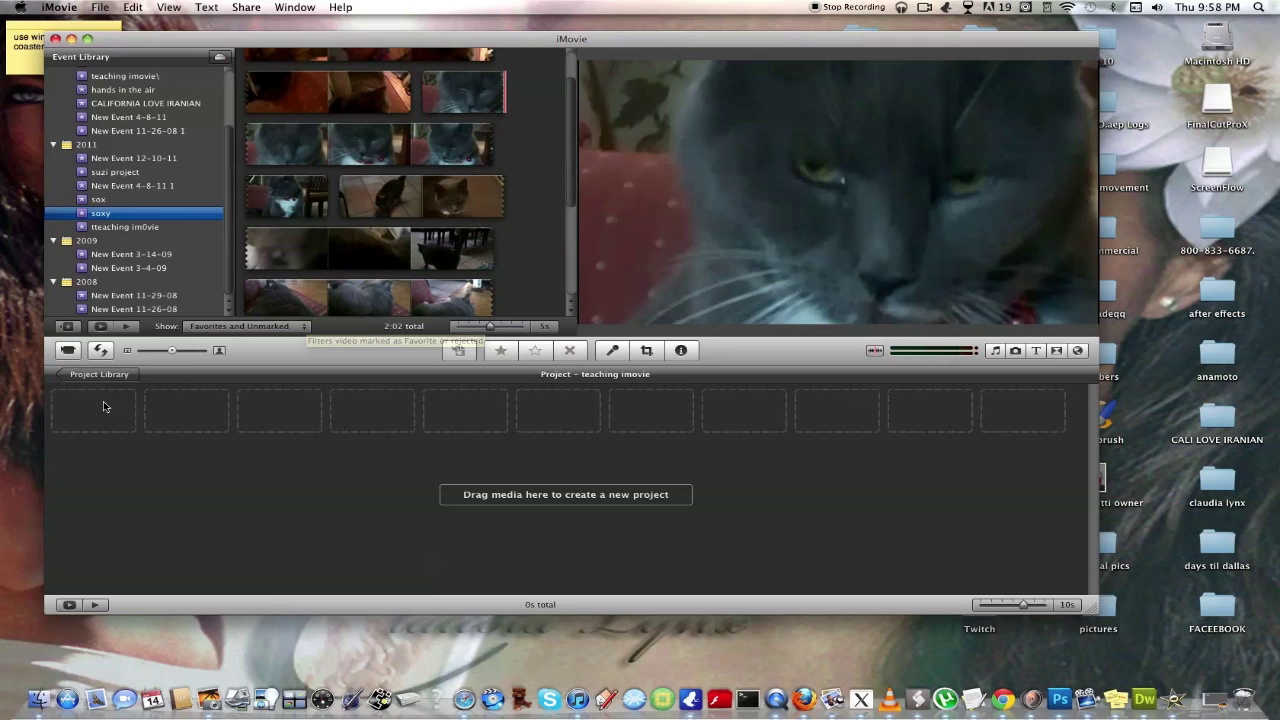
scroll(330, 130, "up", 2)
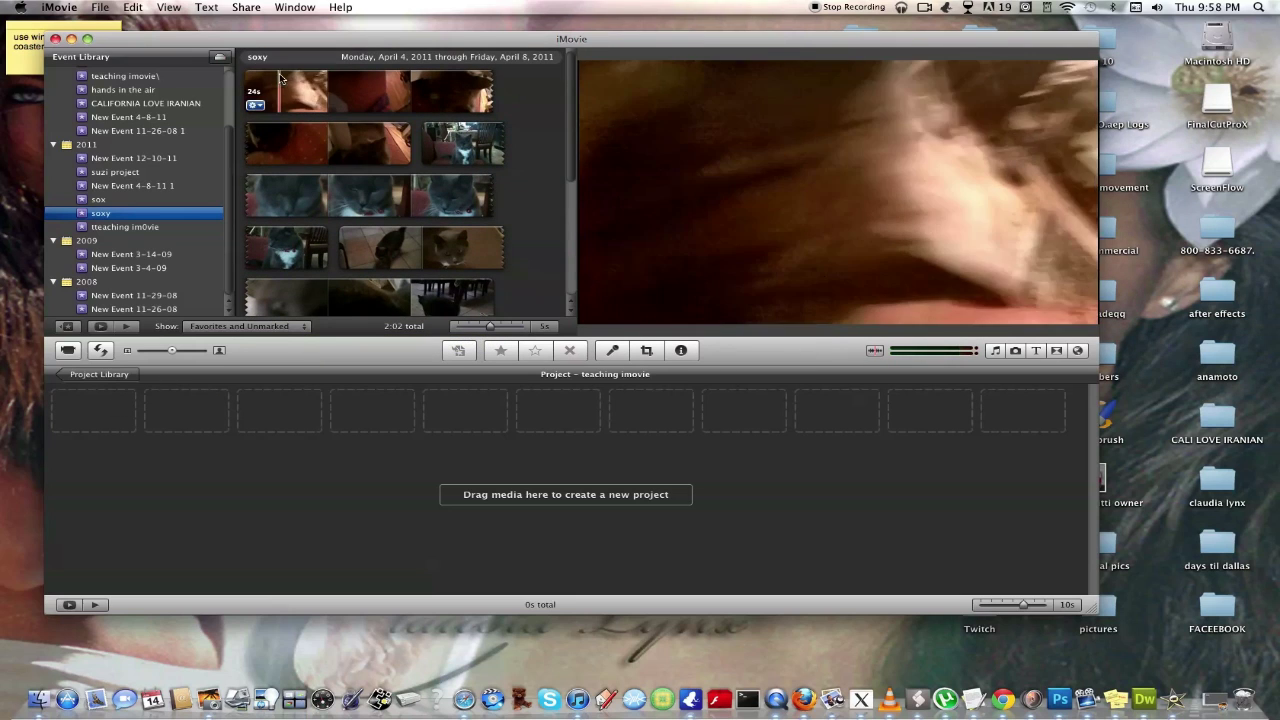
Step: Review the project's general and timing properties, and close them without changing any setting
left_click(133, 7)
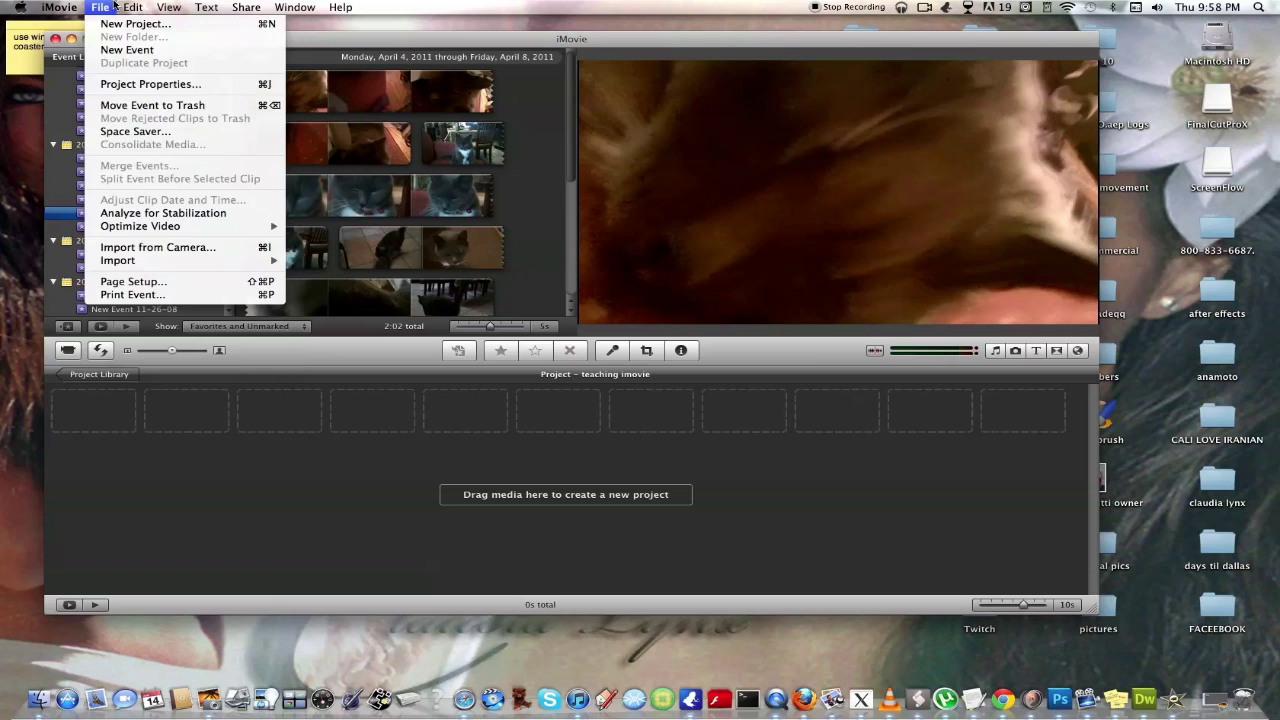
mouse_move(98, 7)
left_click(103, 82)
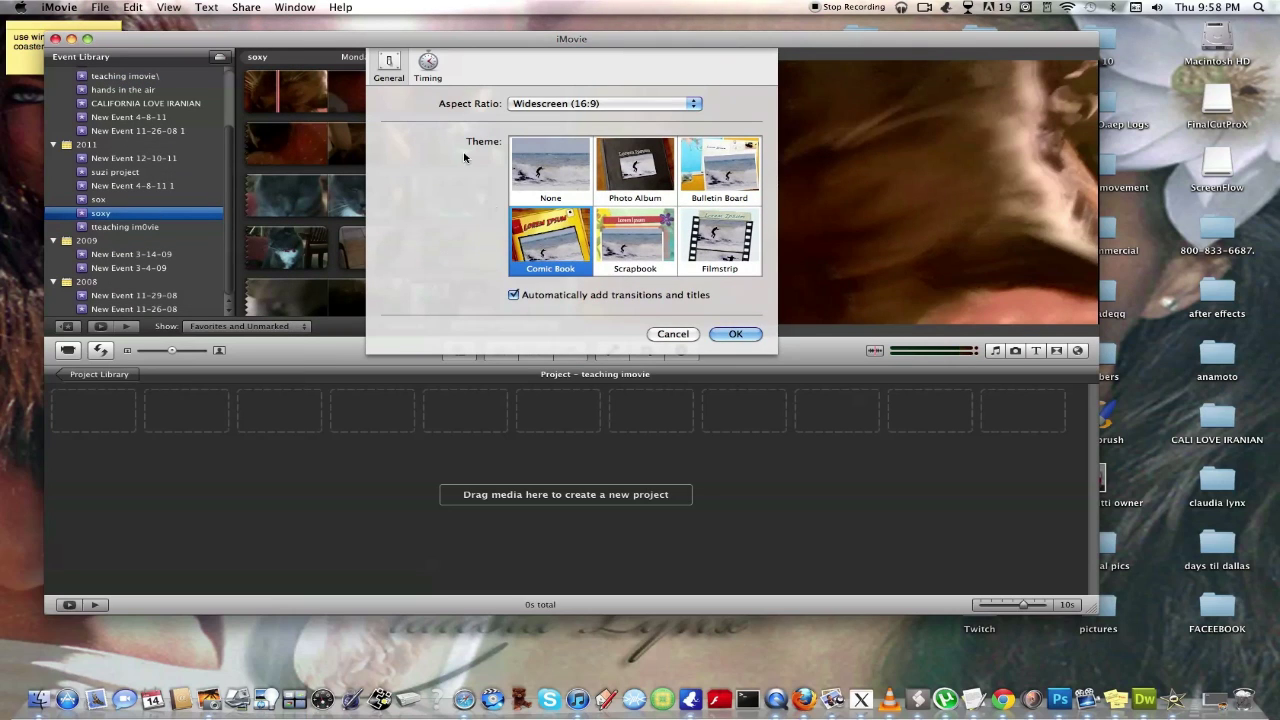
left_click(424, 68)
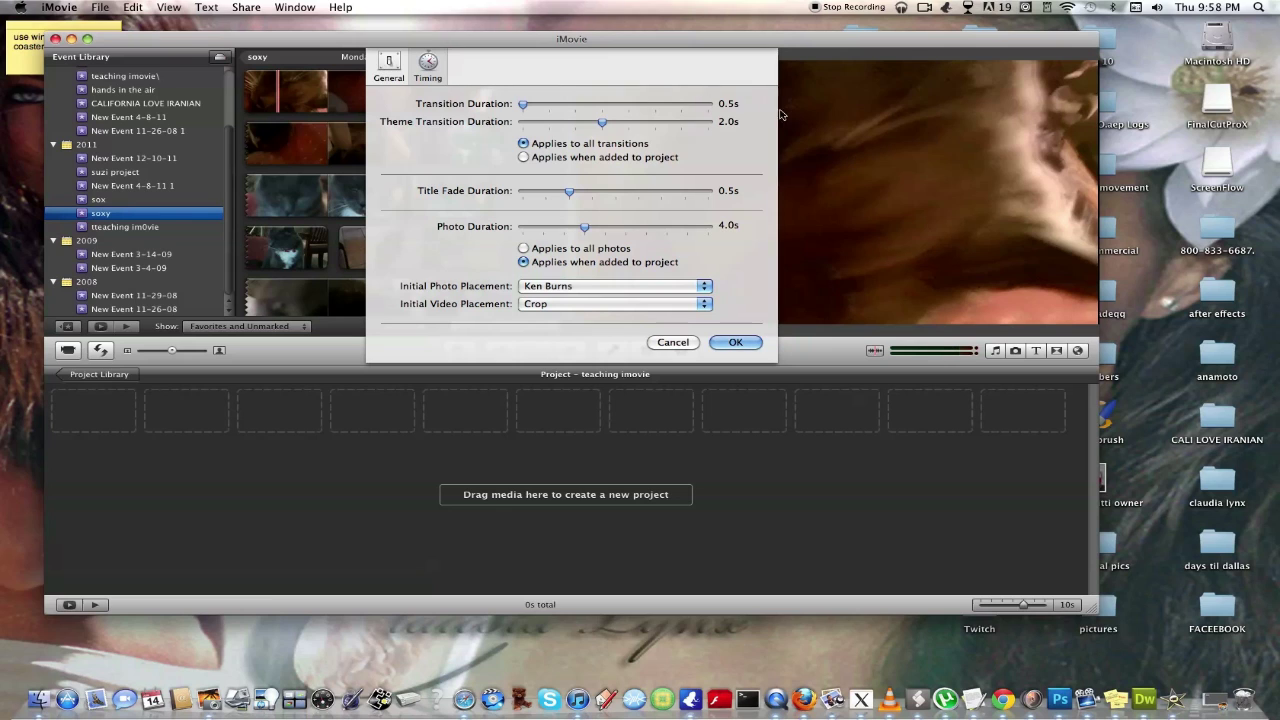
left_click(396, 66)
left_click(738, 333)
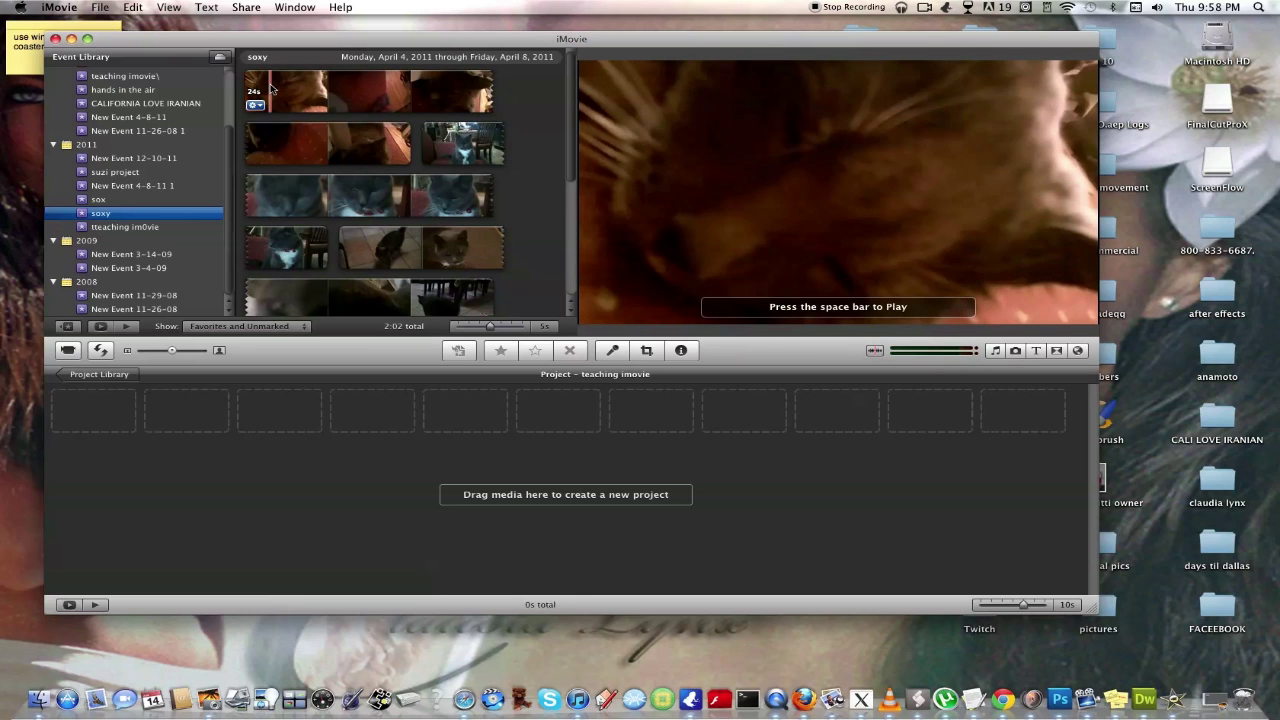
Step: Preview the first clip of the soxy event and raise the system volume
key("space")
key("XF86AudioRaiseVolume")
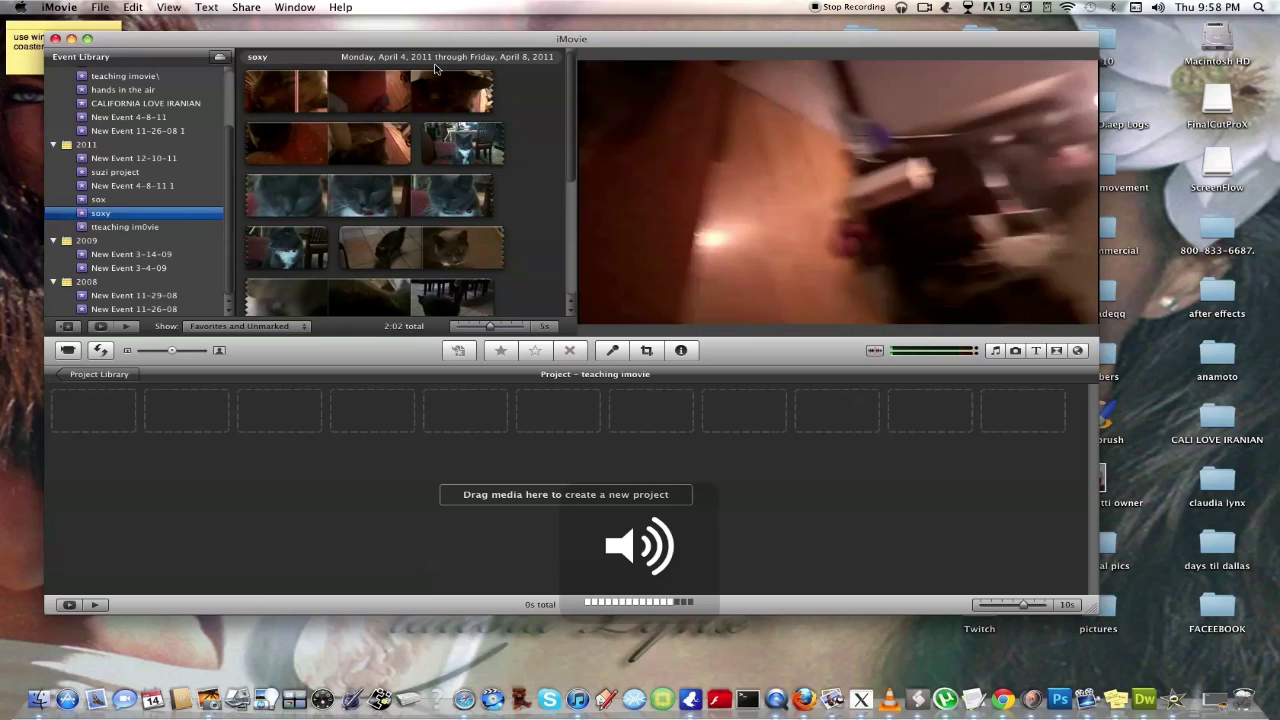
key("XF86AudioRaiseVolume")
key("XF86AudioRaiseVolume")
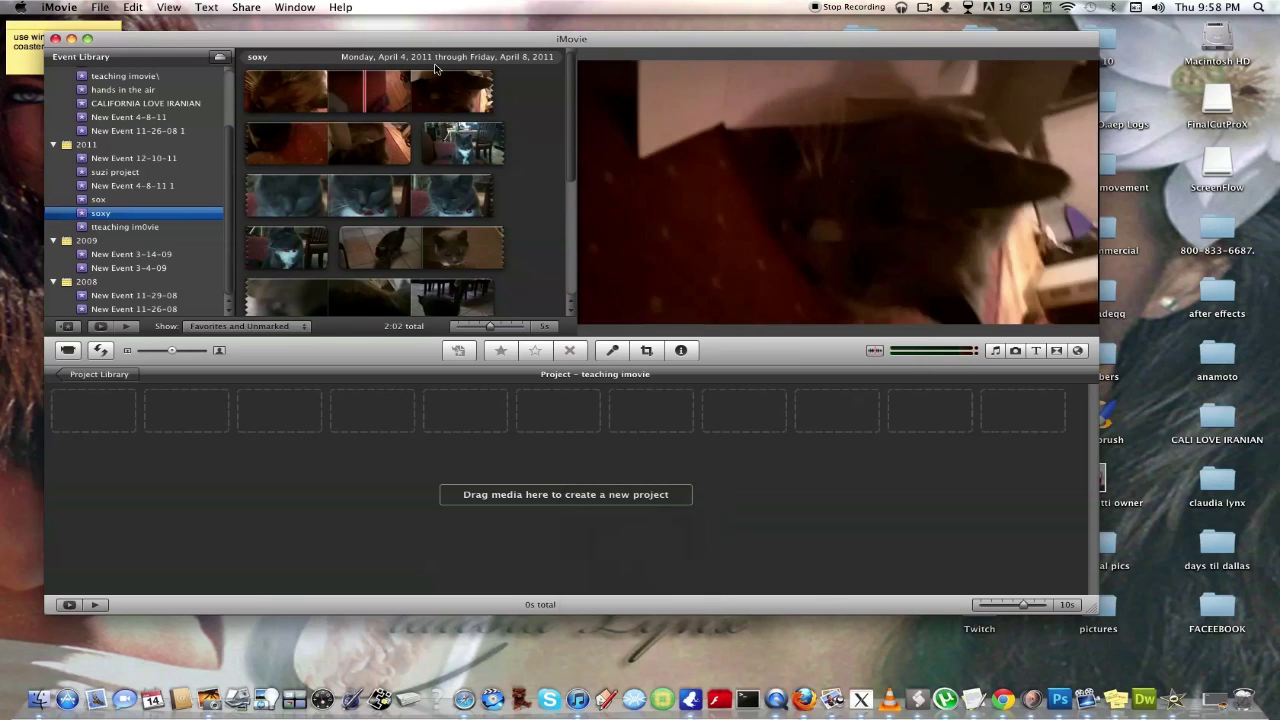
Step: Select a 2.0-second segment of the grey cat clip in the third row and add it to the empty project
left_click(372, 190)
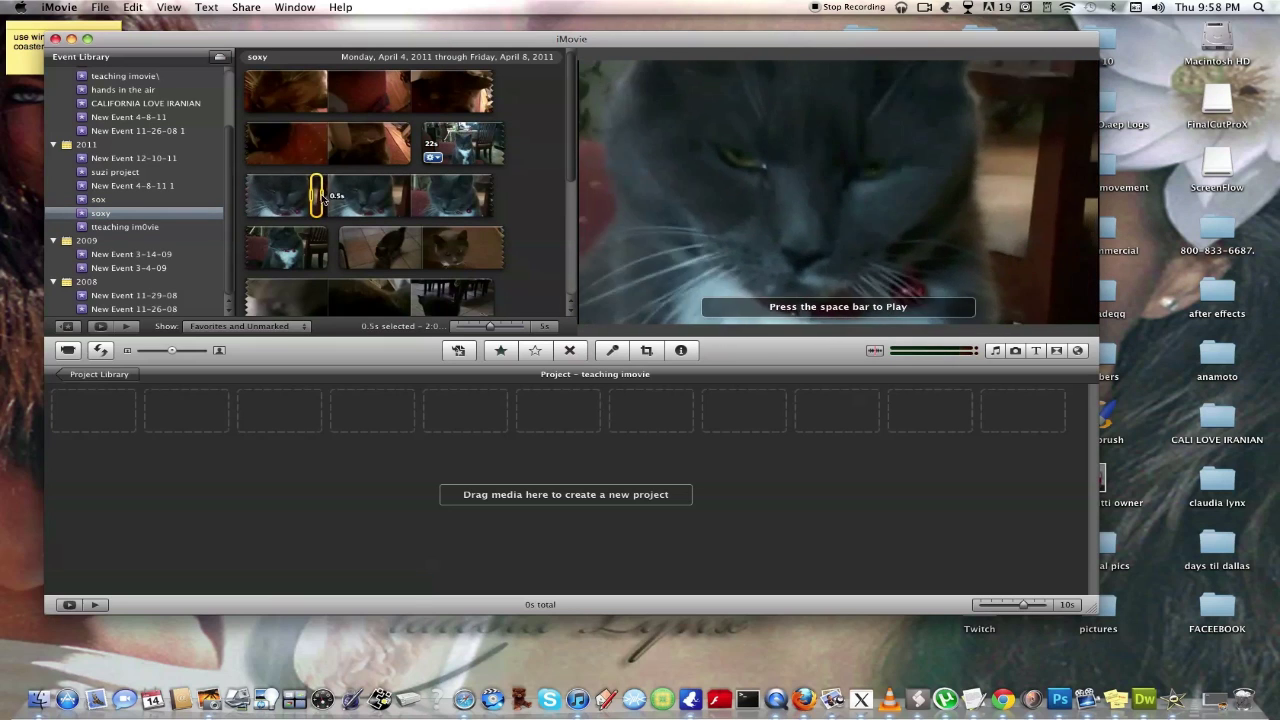
left_click_drag(312, 197, 351, 199)
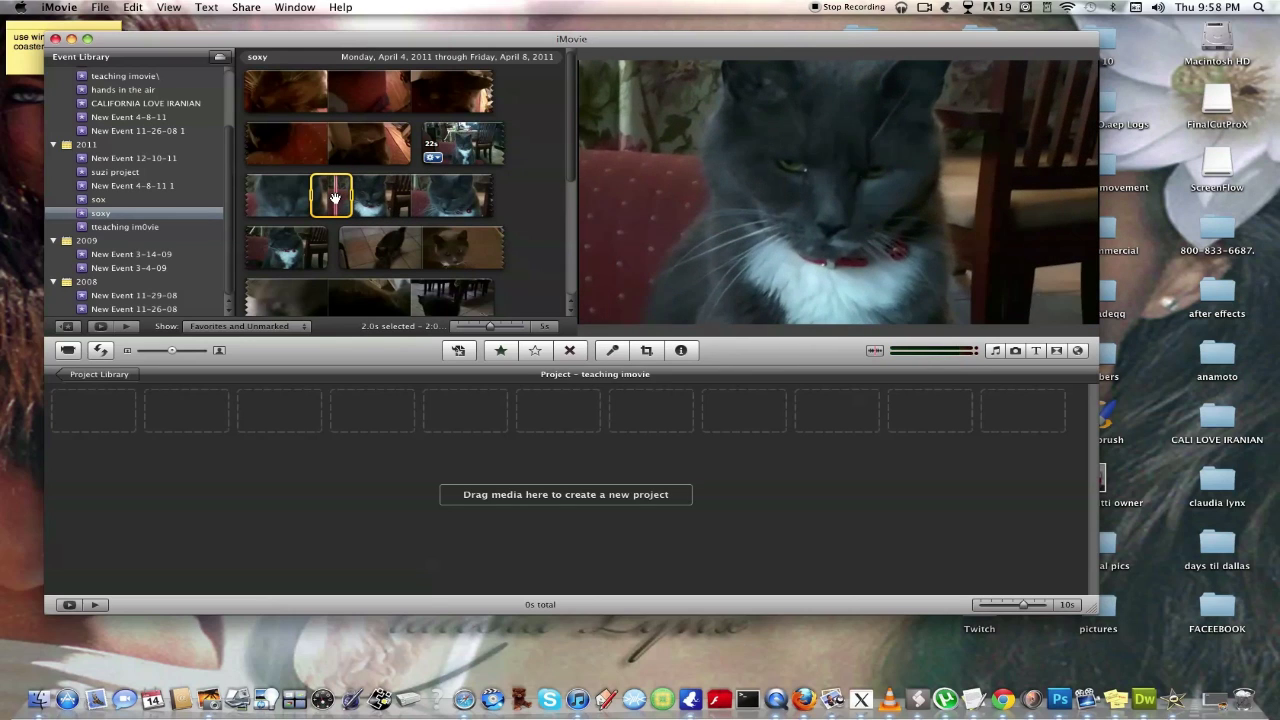
left_click_drag(334, 197, 194, 424)
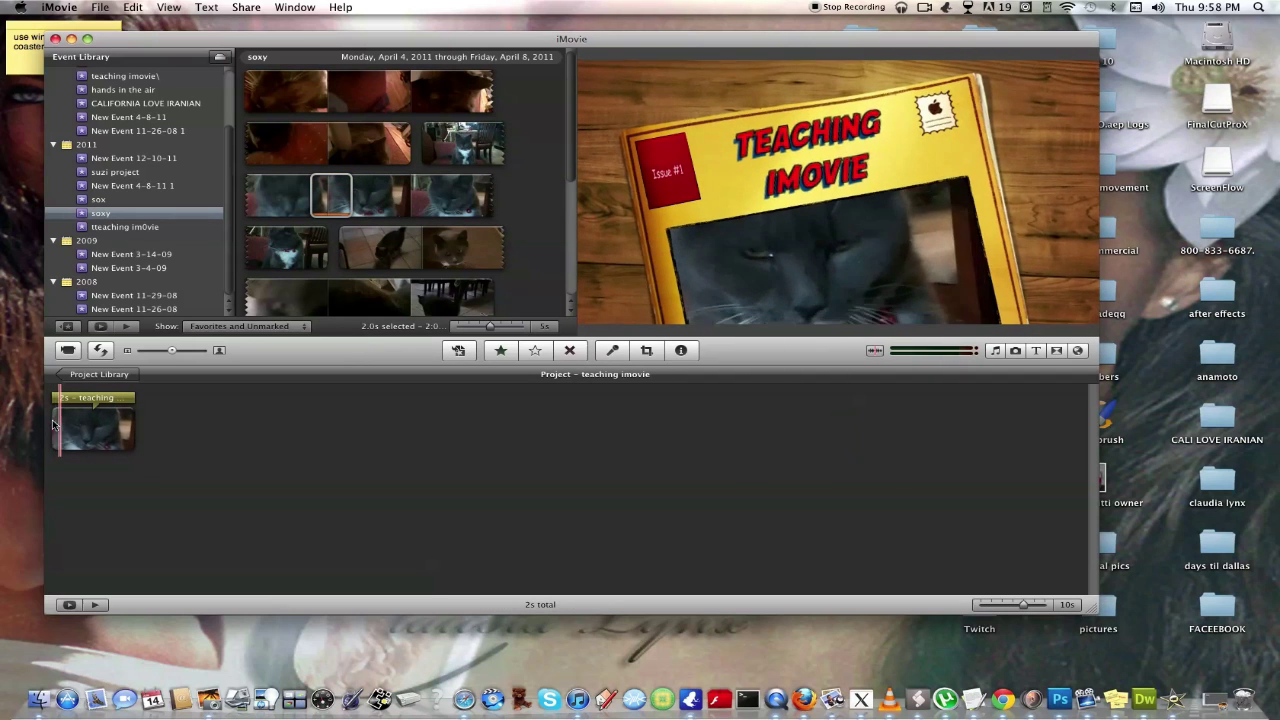
Step: Play back the project's opening clip with its comic book title, and clear the segment selection
key("space")
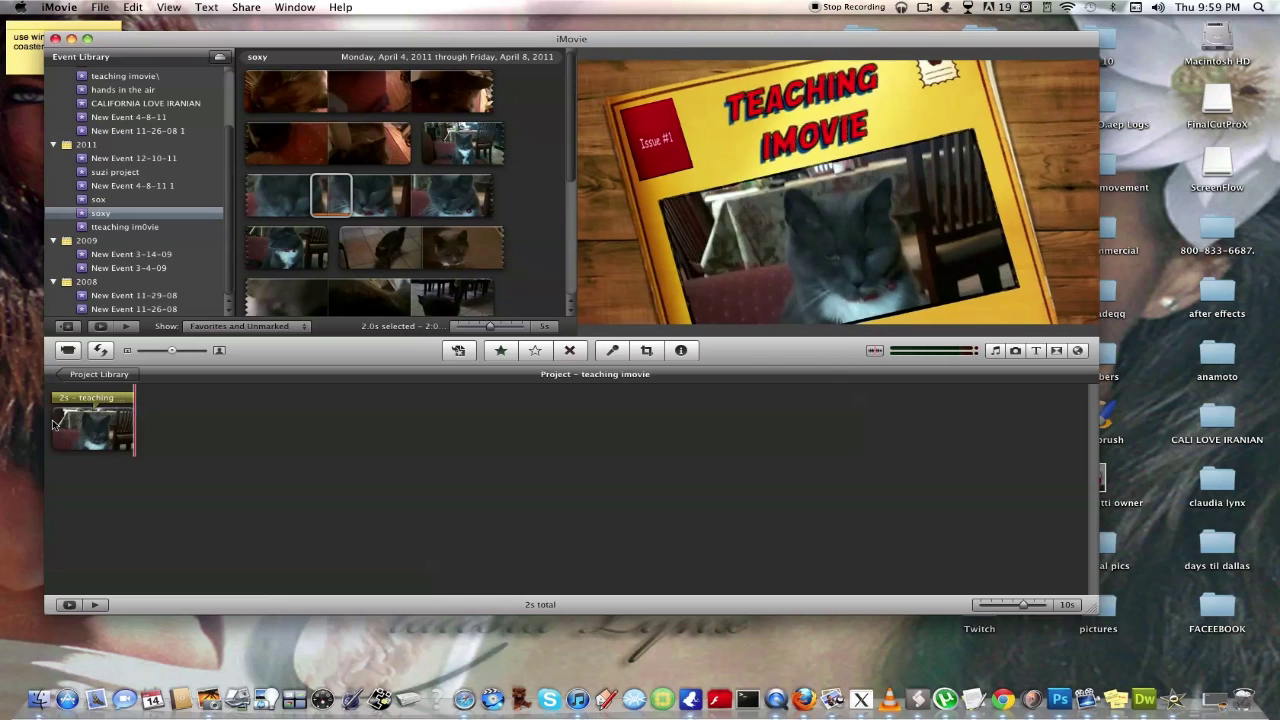
scroll(509, 134, "down", 3)
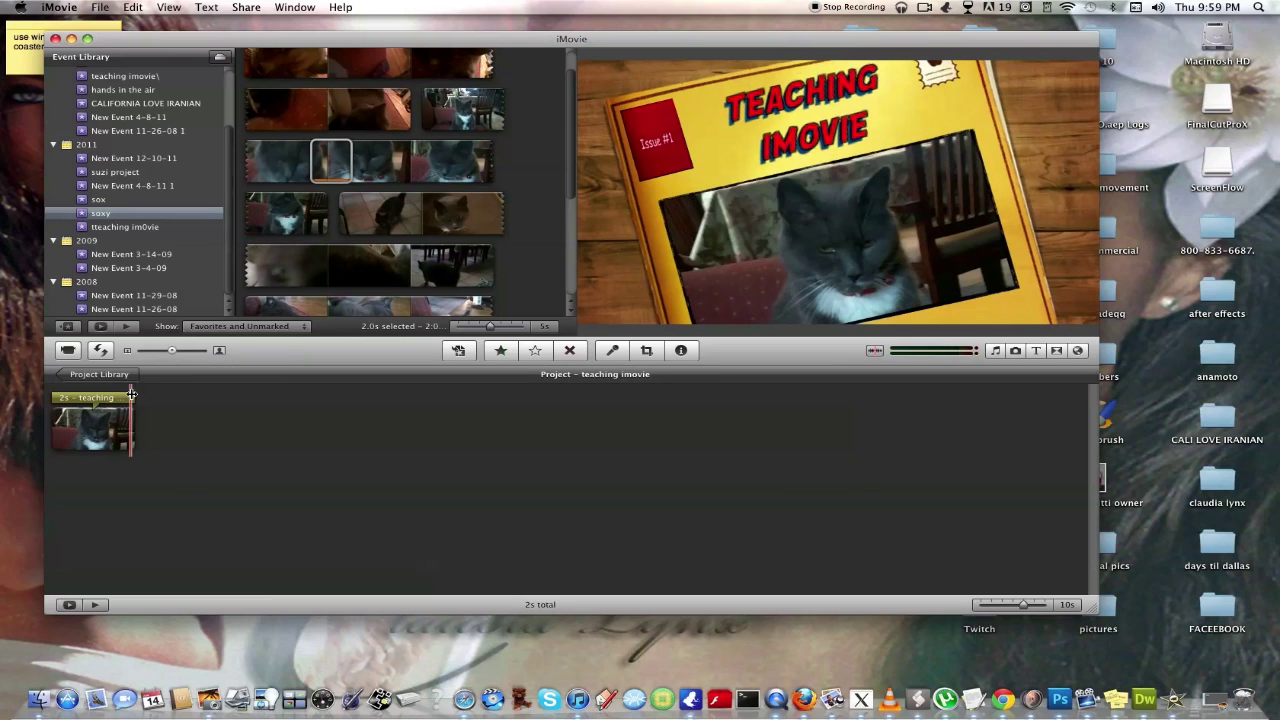
left_click(131, 395)
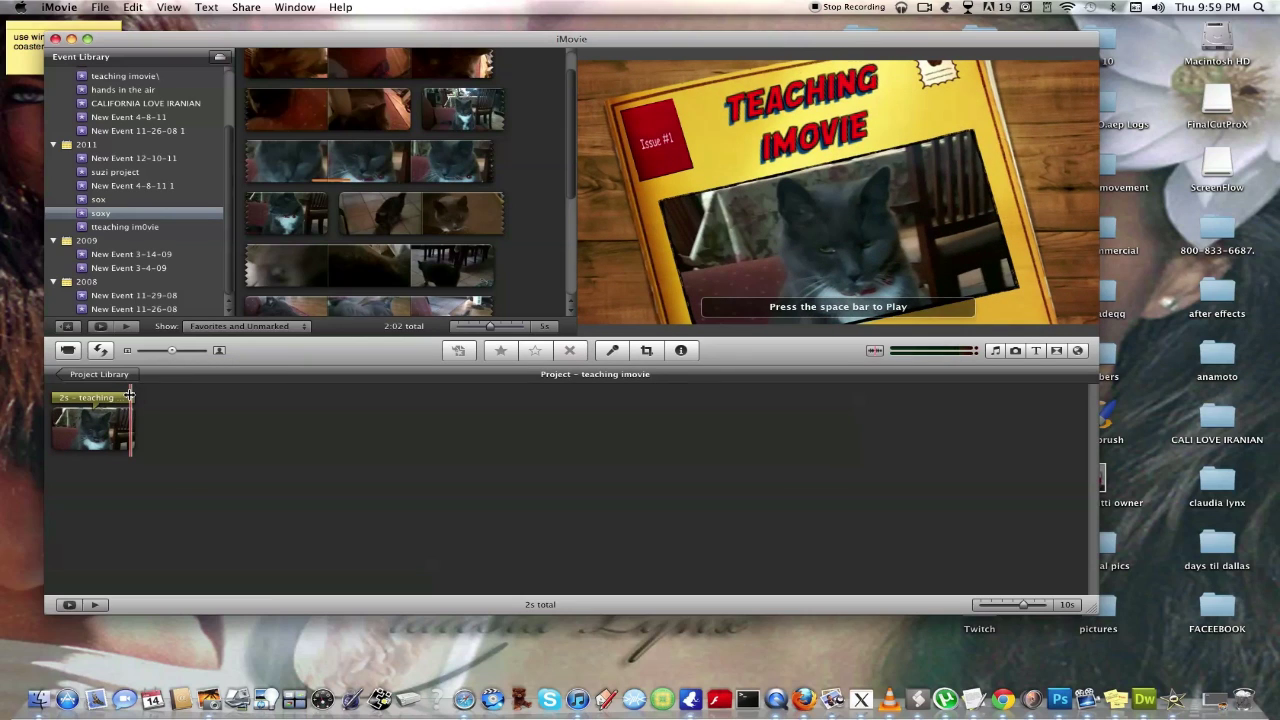
Step: Turn off automatic transitions, shorten the opening clip's title to 1.6 s, and play back the result
left_click(129, 396)
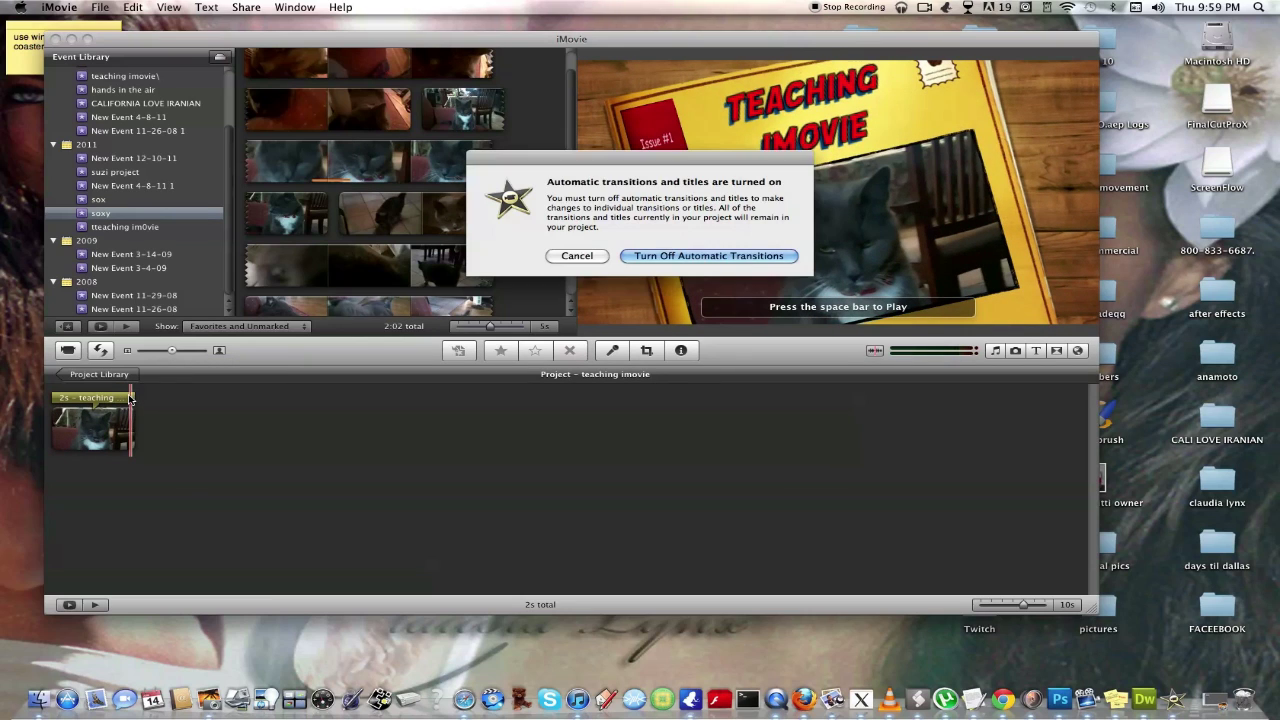
left_click(578, 255)
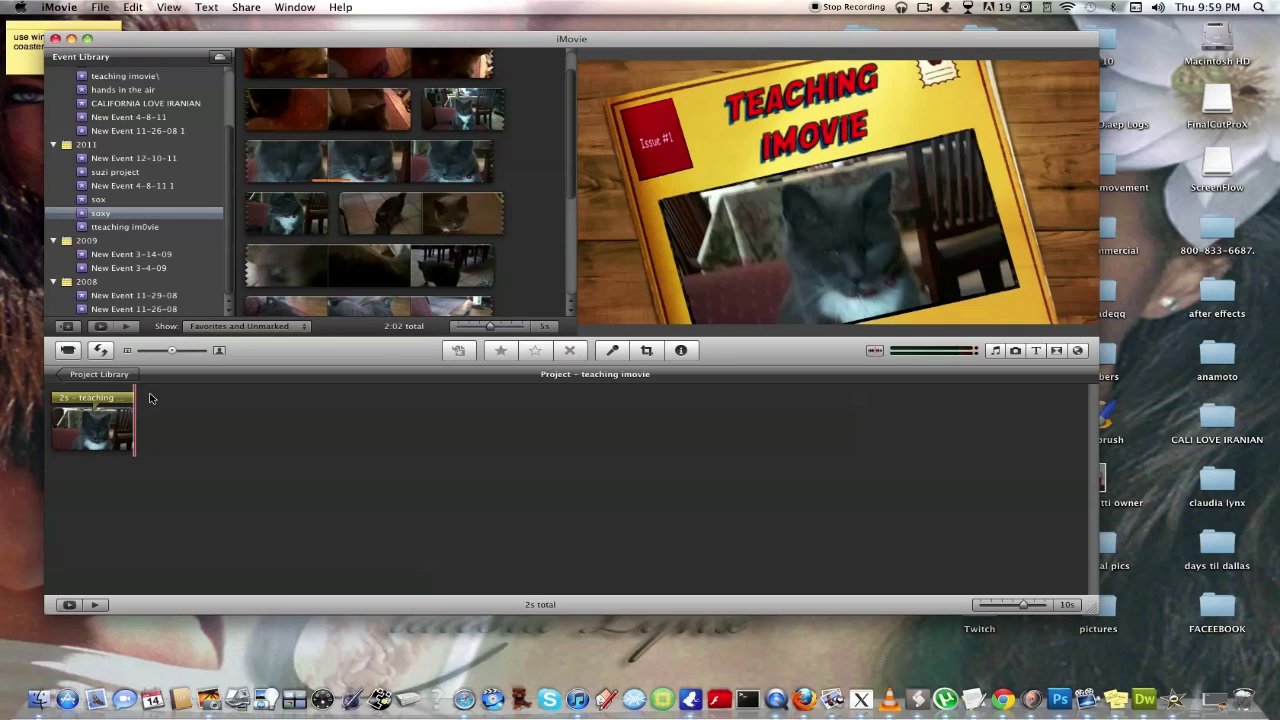
left_click(133, 395)
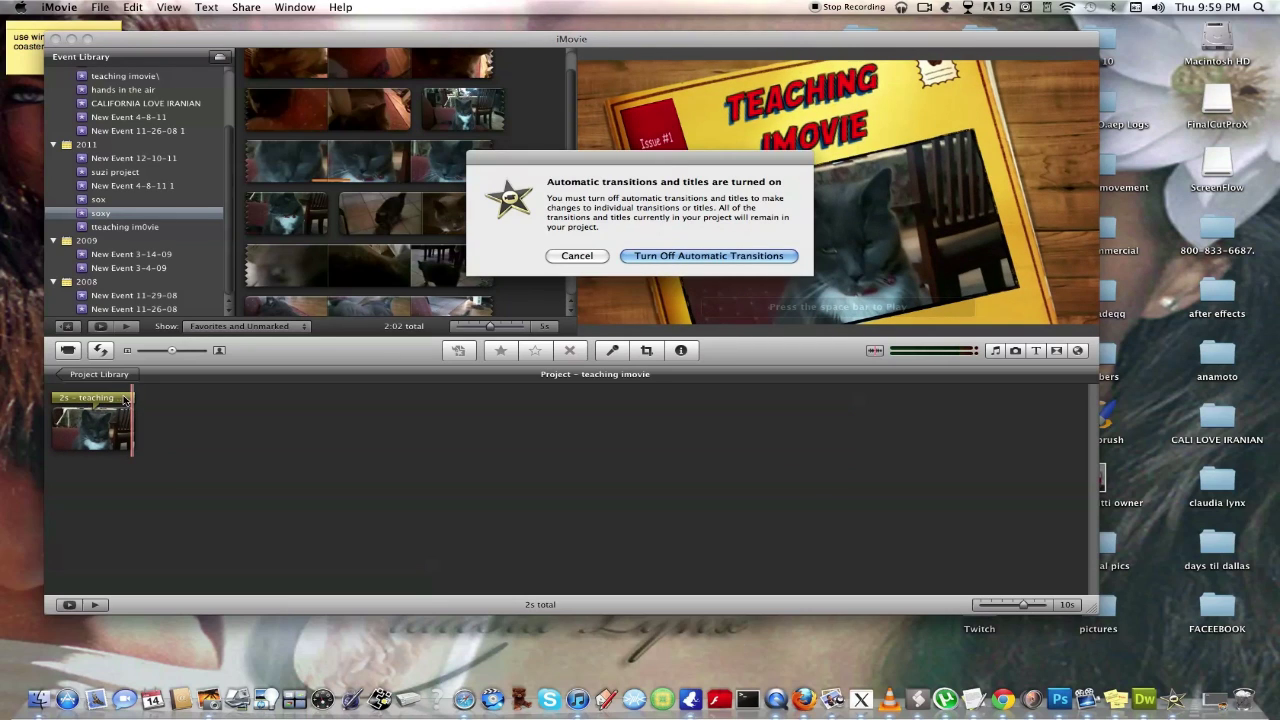
left_click(680, 261)
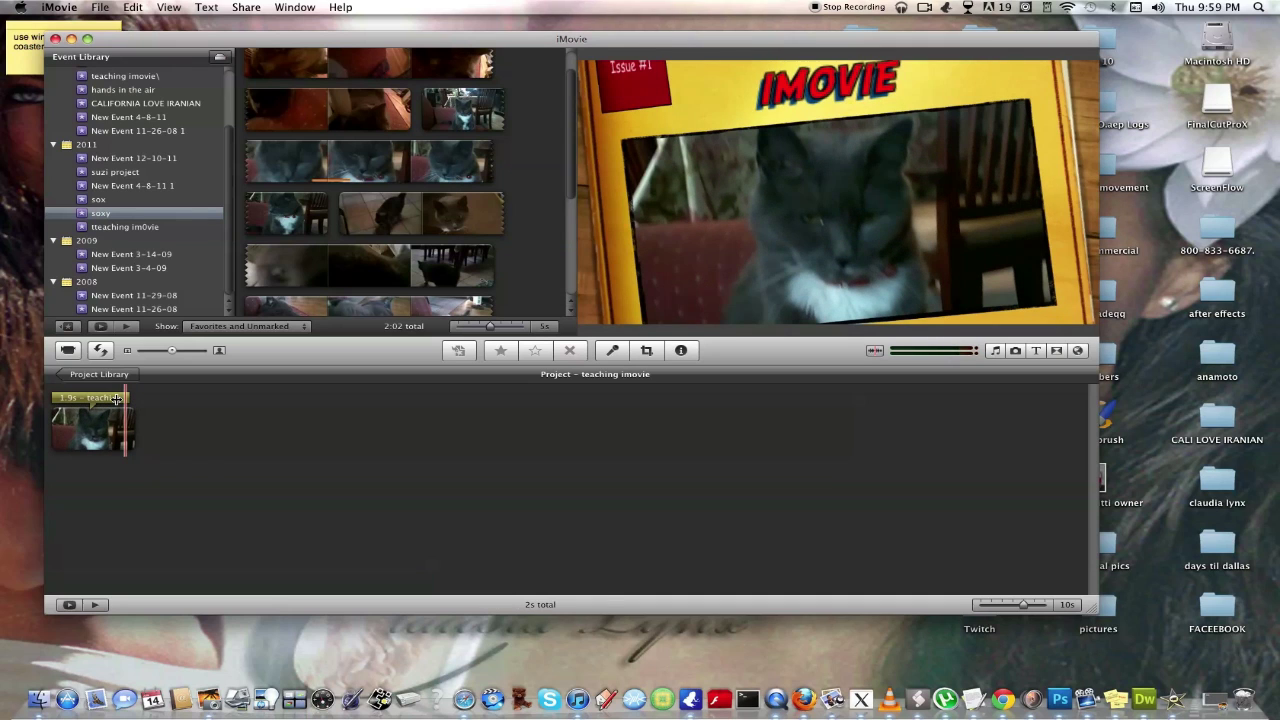
left_click_drag(113, 398, 117, 398)
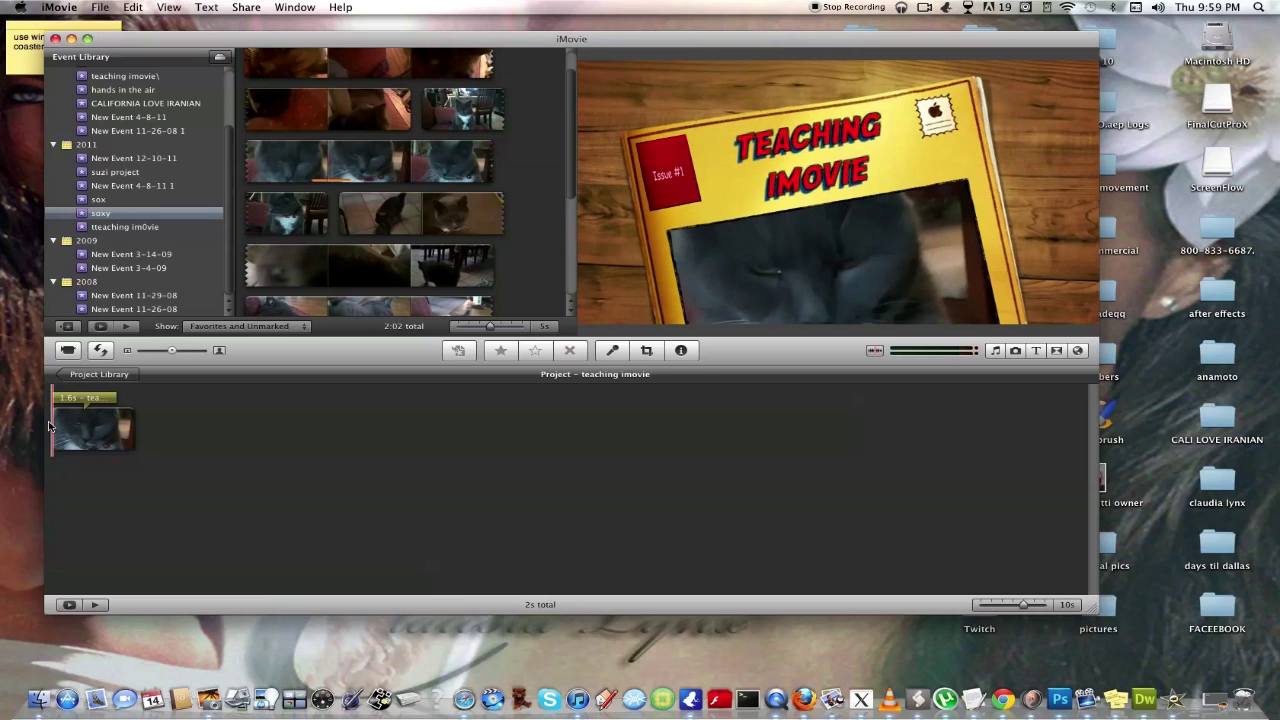
key("space")
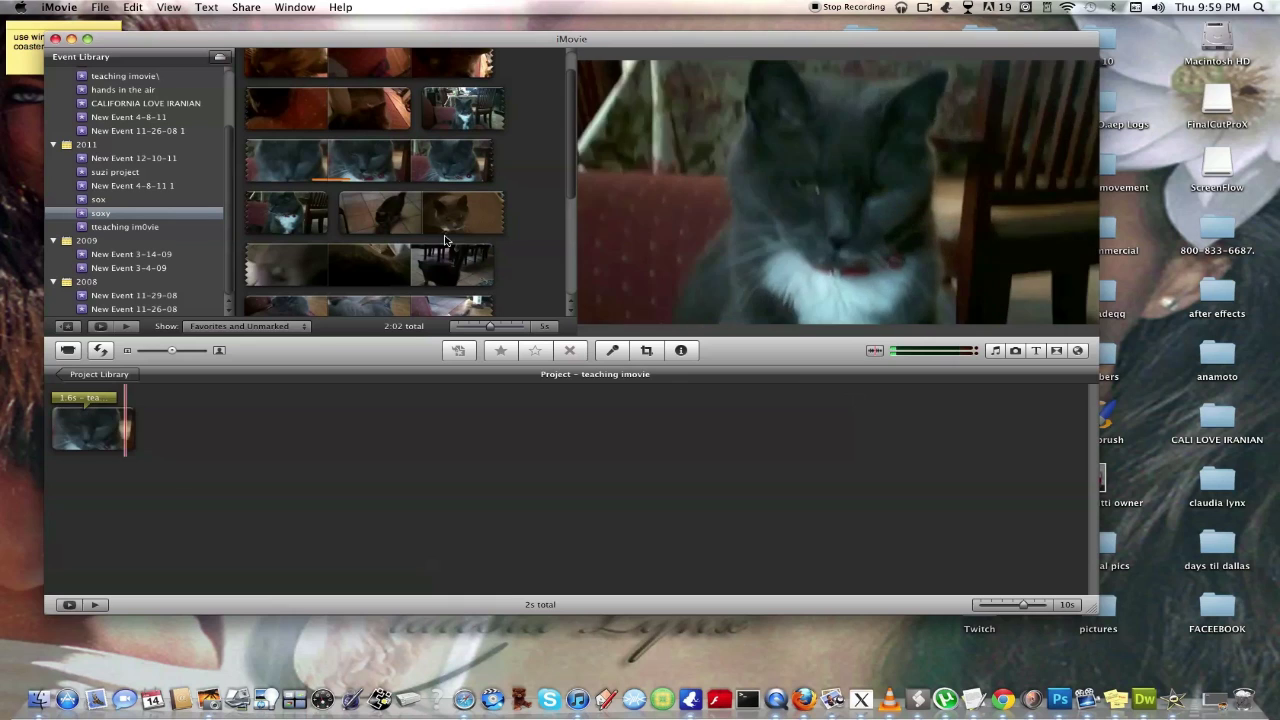
Step: Add a 5.4-second segment of the cat on the brown rug and an 8.5-second segment of the cat beside the blue object to the project
scroll(438, 234, "down", 3)
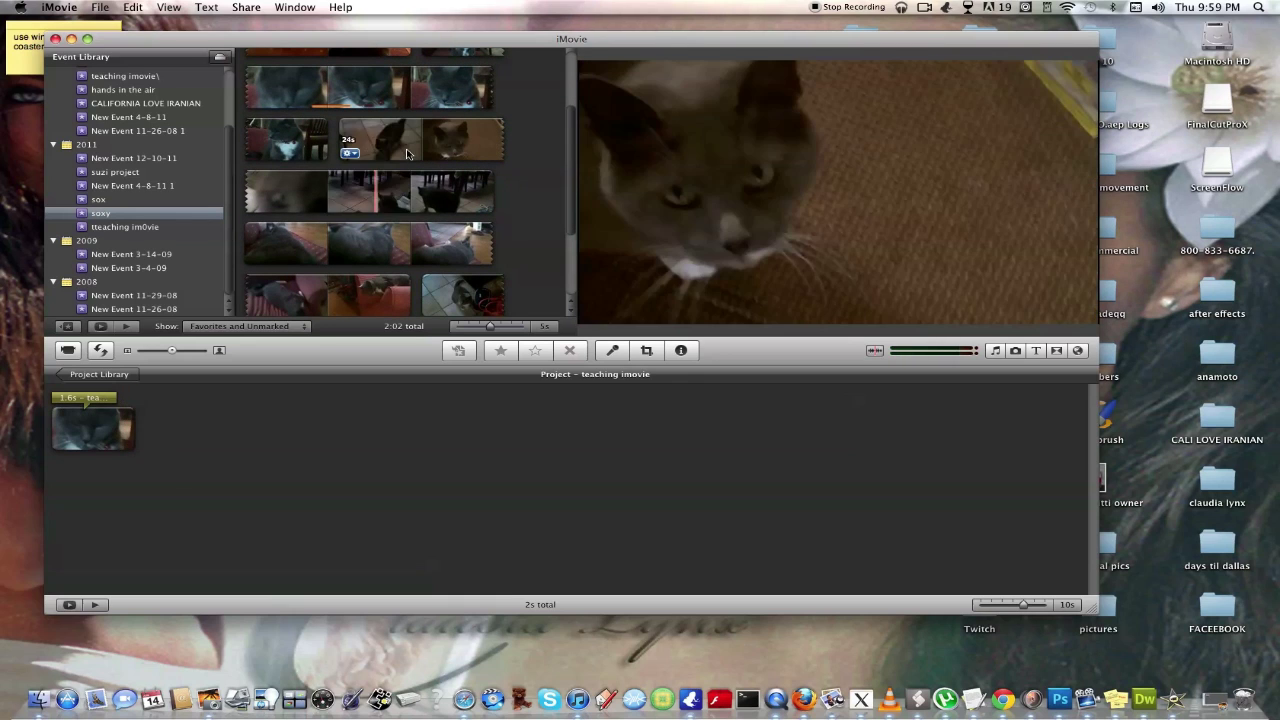
left_click_drag(405, 150, 310, 418)
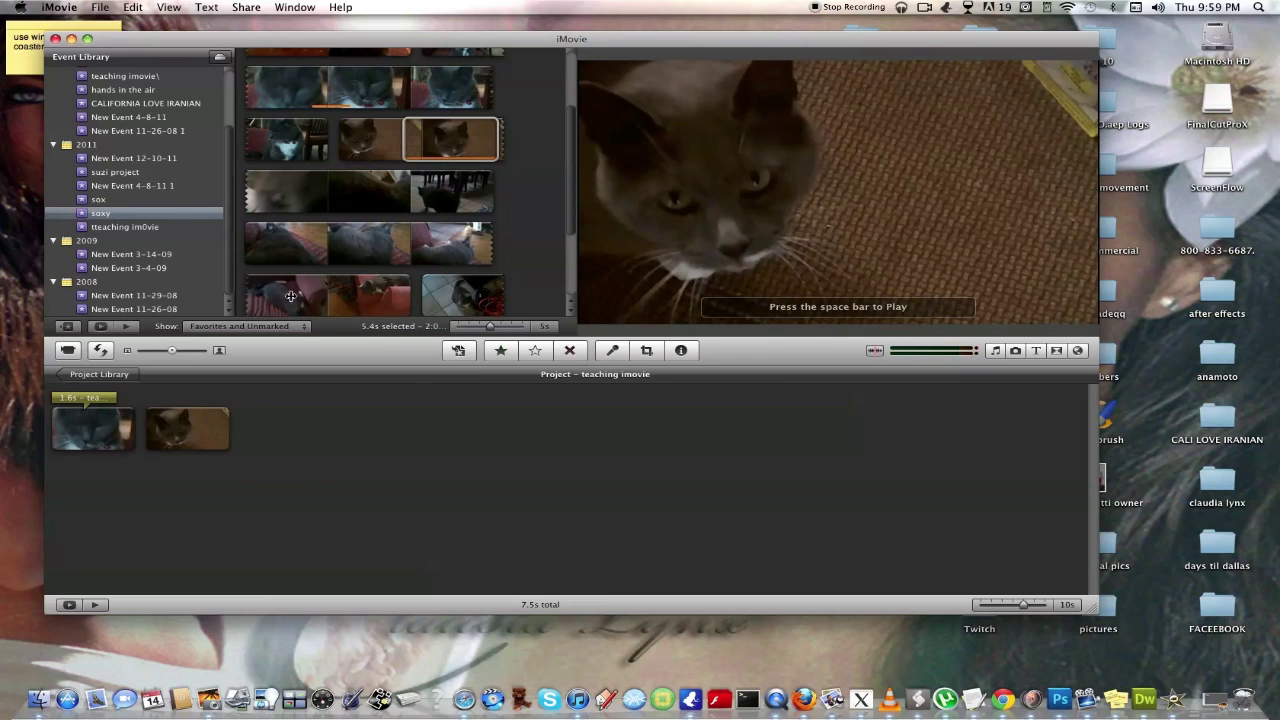
scroll(420, 176, "down", 2)
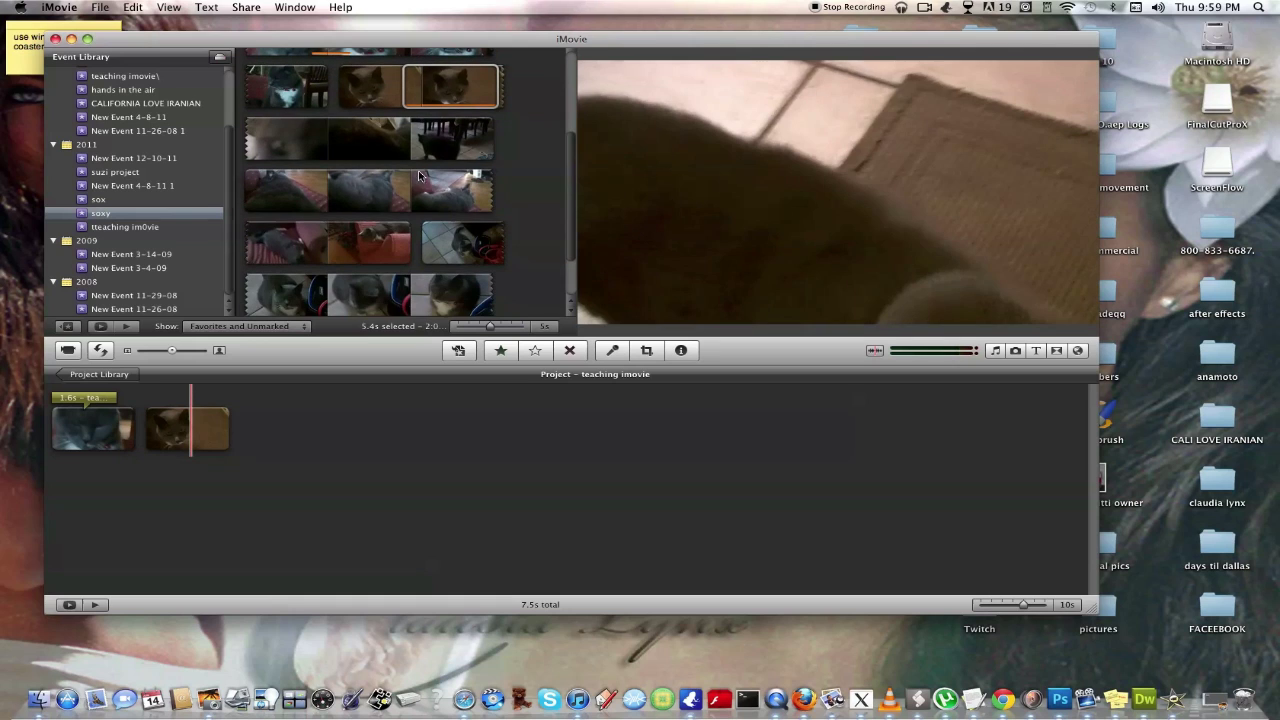
scroll(314, 248, "down", 1)
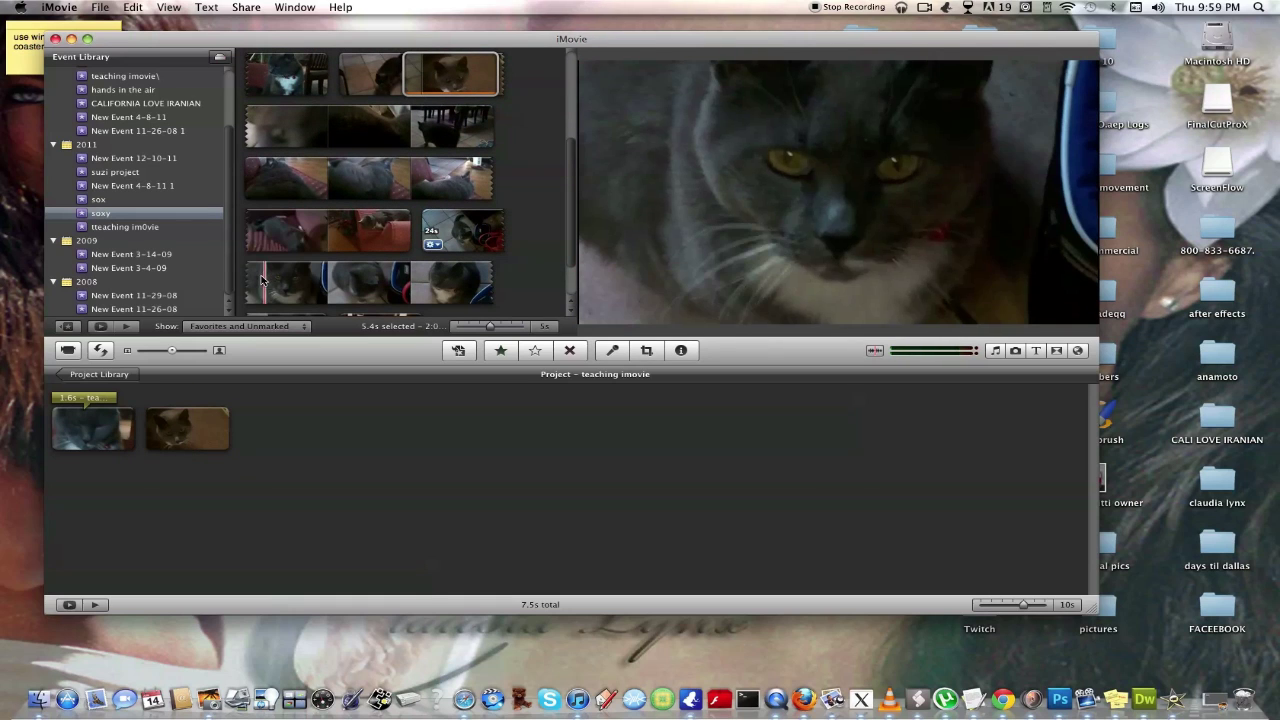
mouse_move(262, 283)
left_mouse_down()
mouse_move(408, 283)
mouse_move(320, 435)
left_mouse_up()
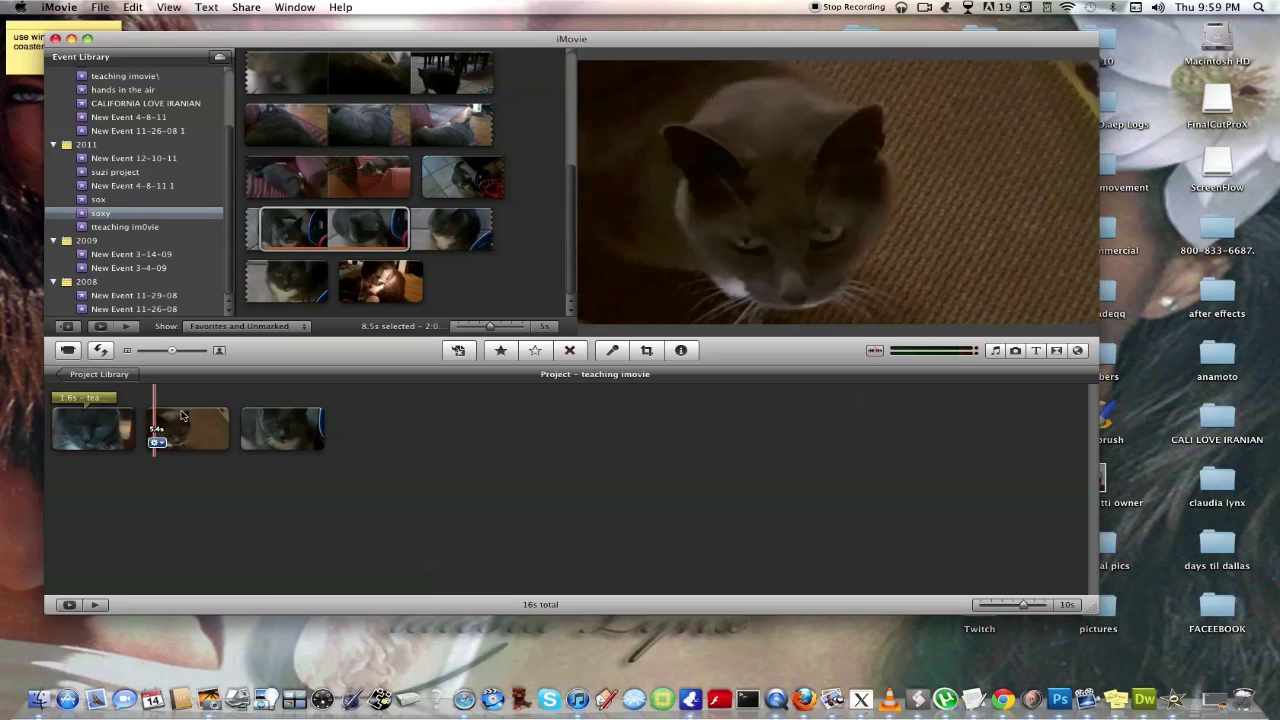
Step: Look through the music library, the available iPhoto albums and the iPhoto library's thumbnails
left_click(993, 352)
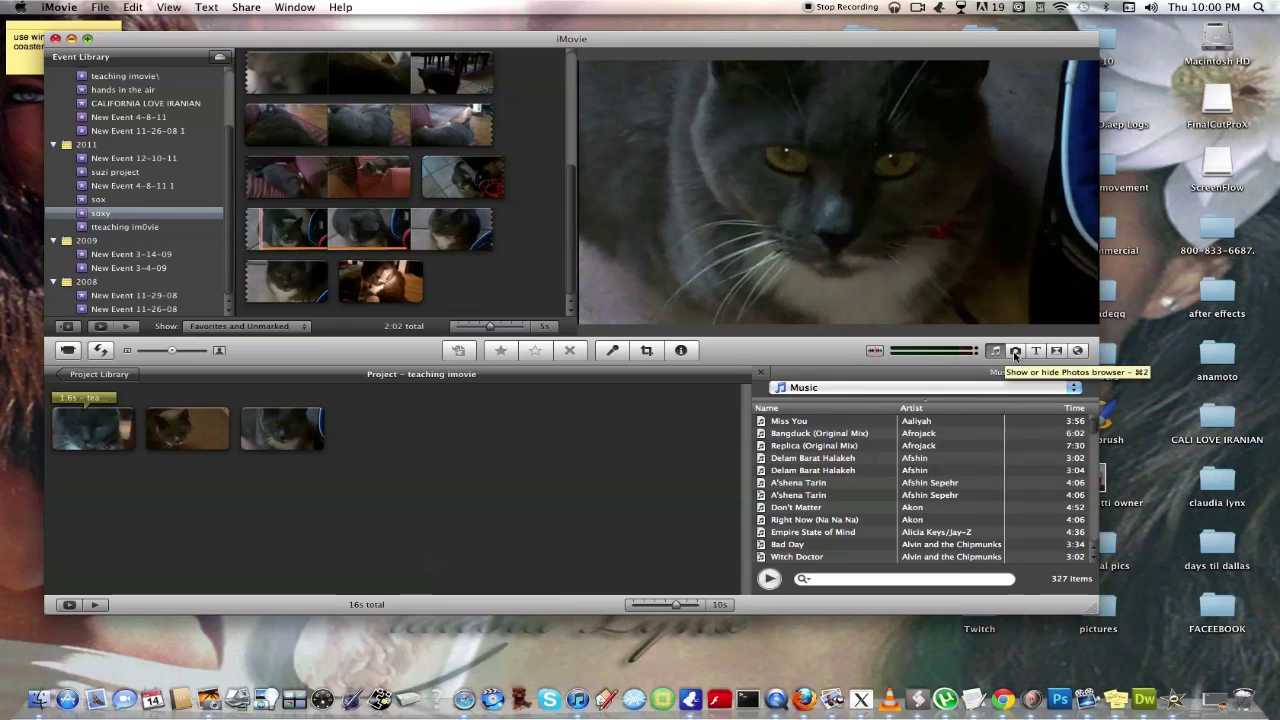
left_click(1015, 352)
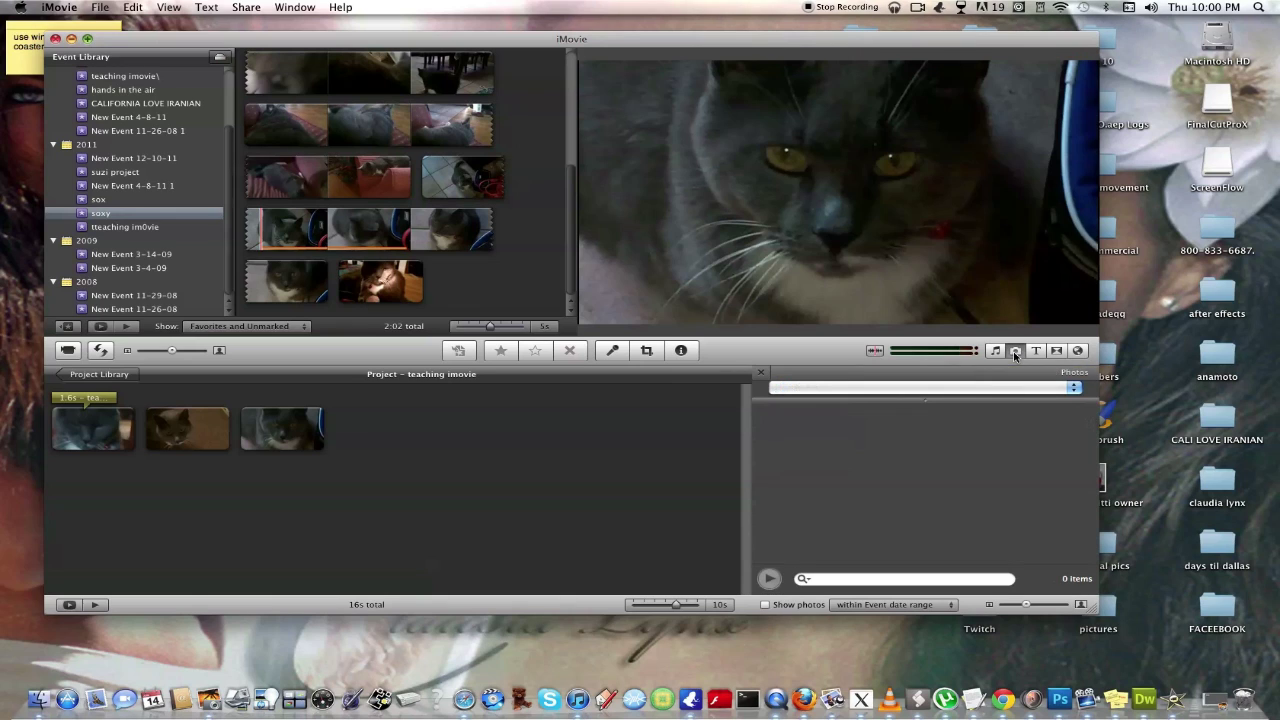
left_click(966, 389)
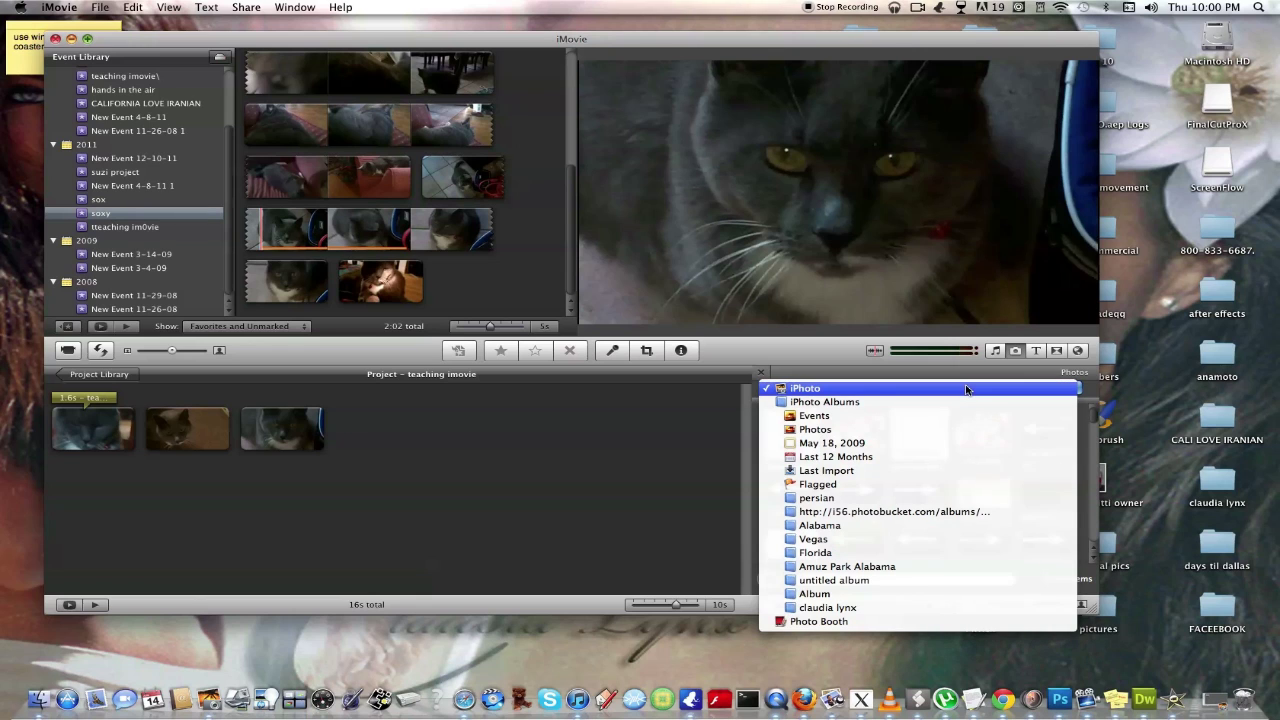
left_click(966, 389)
left_click(966, 389)
left_click(966, 389)
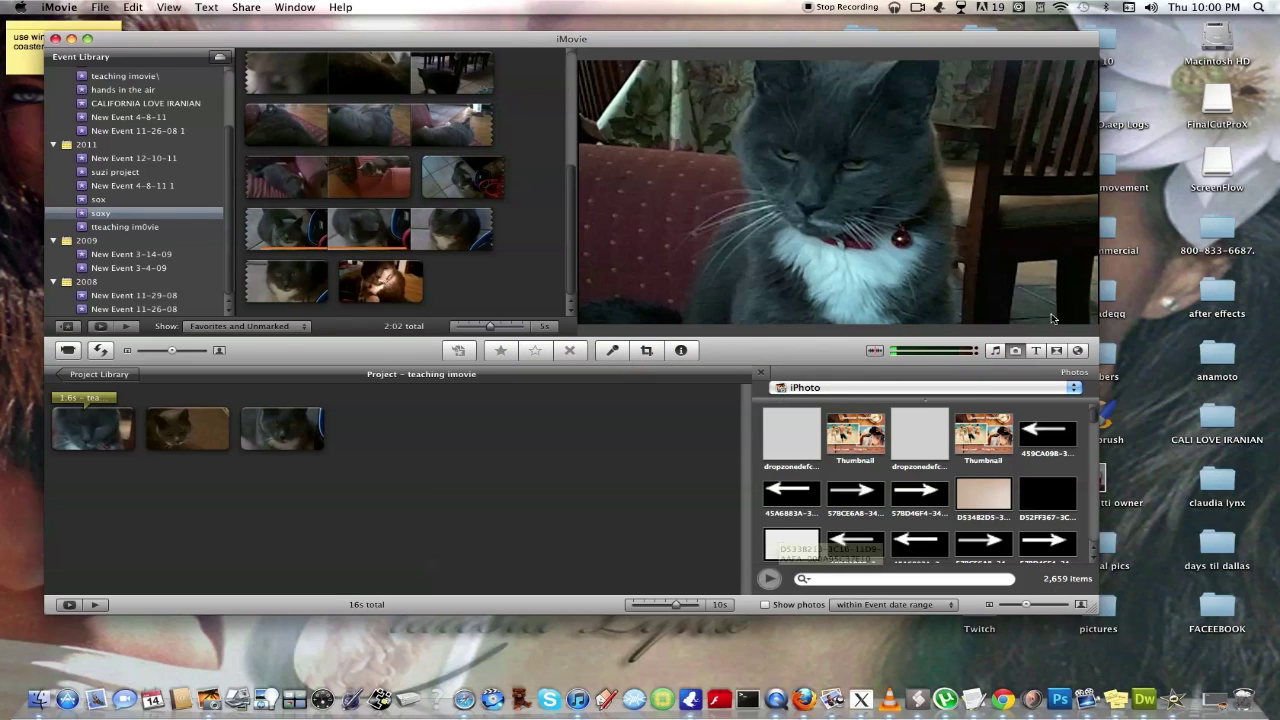
left_click(880, 387)
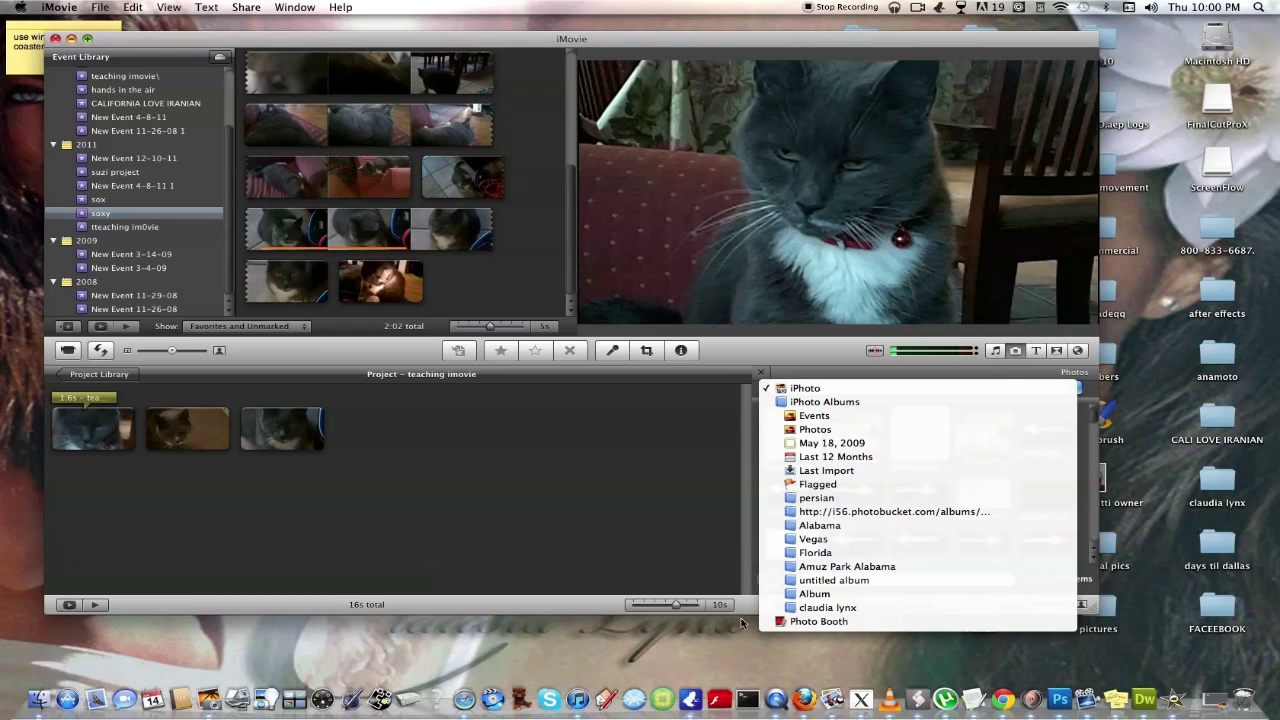
left_click(664, 652)
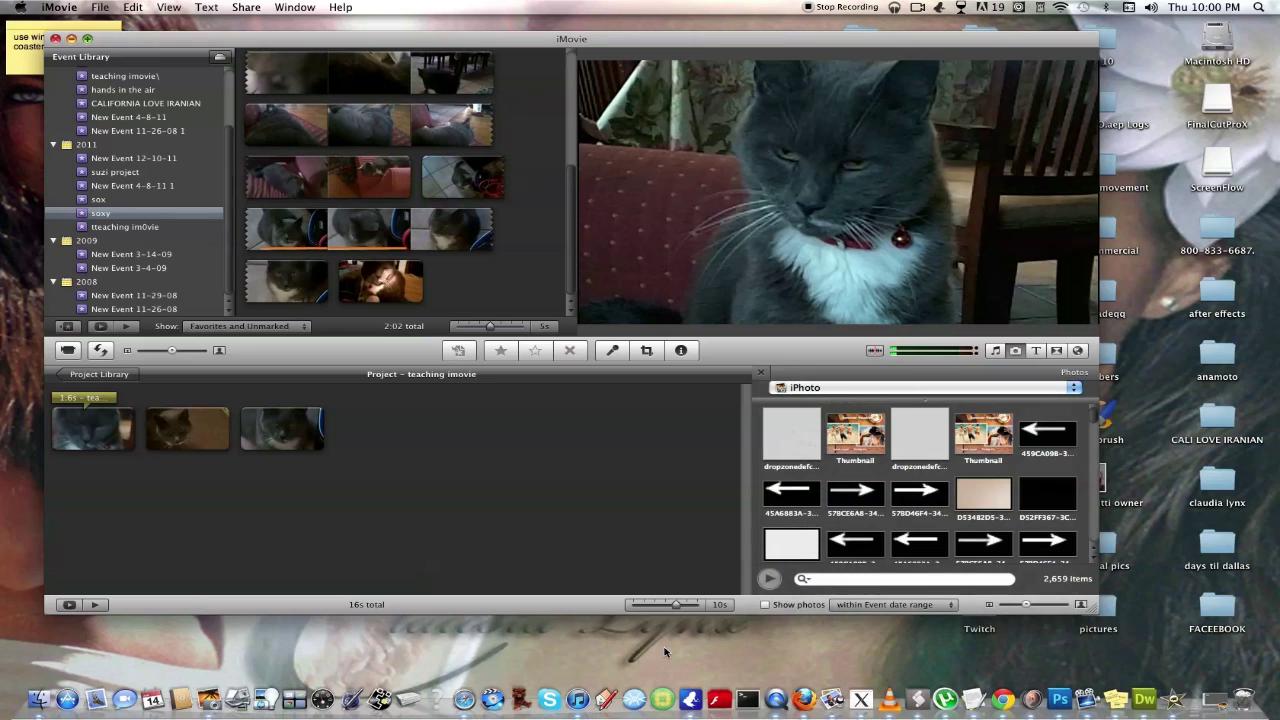
left_click(960, 392)
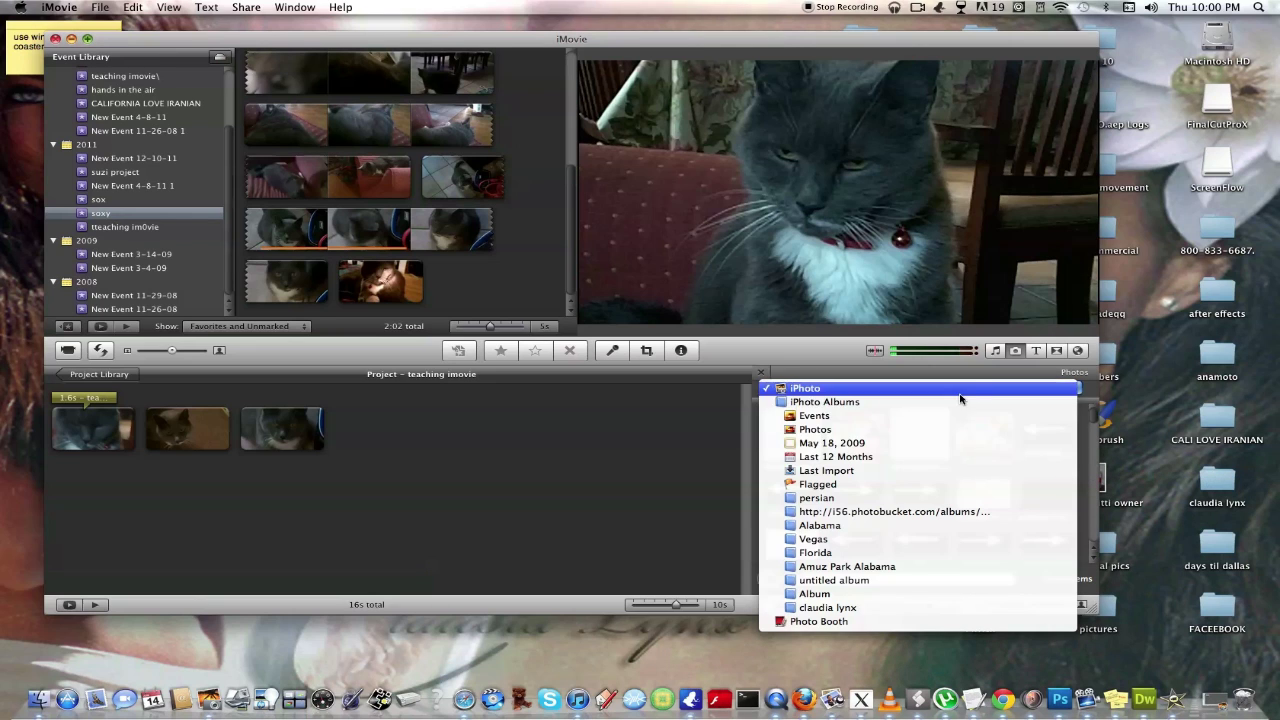
left_click(703, 477)
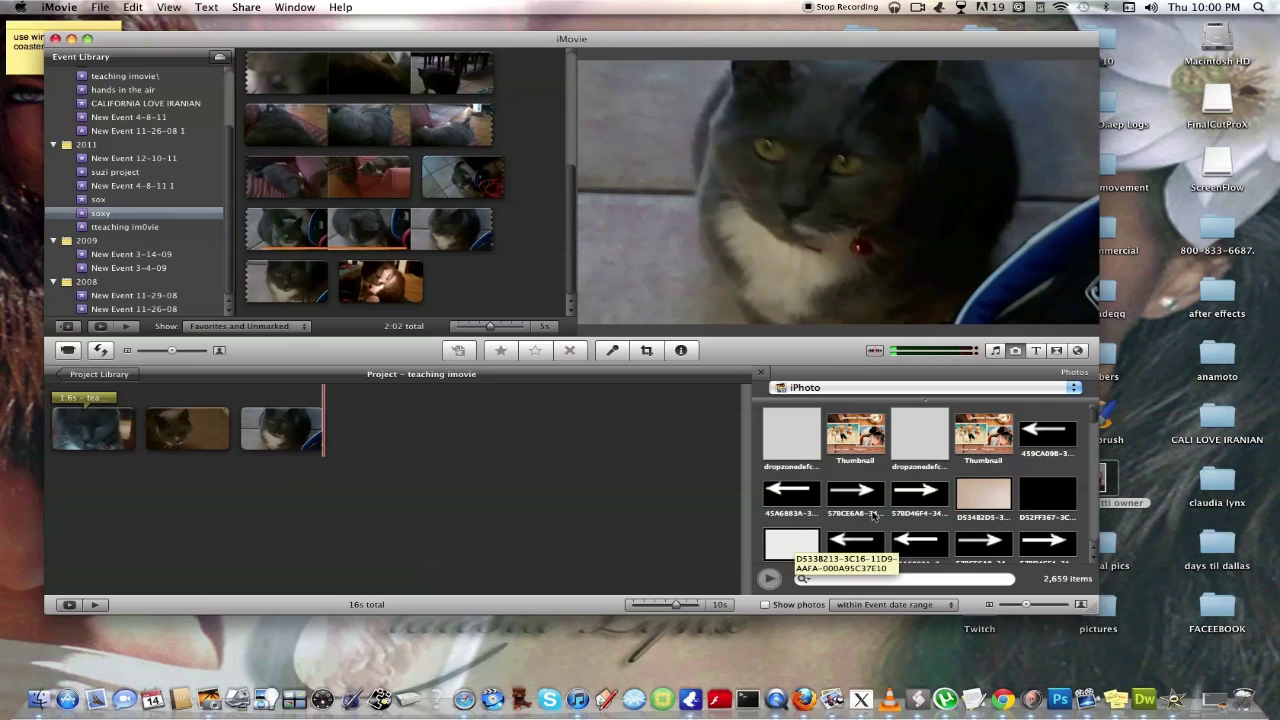
scroll(873, 513, "down", 10)
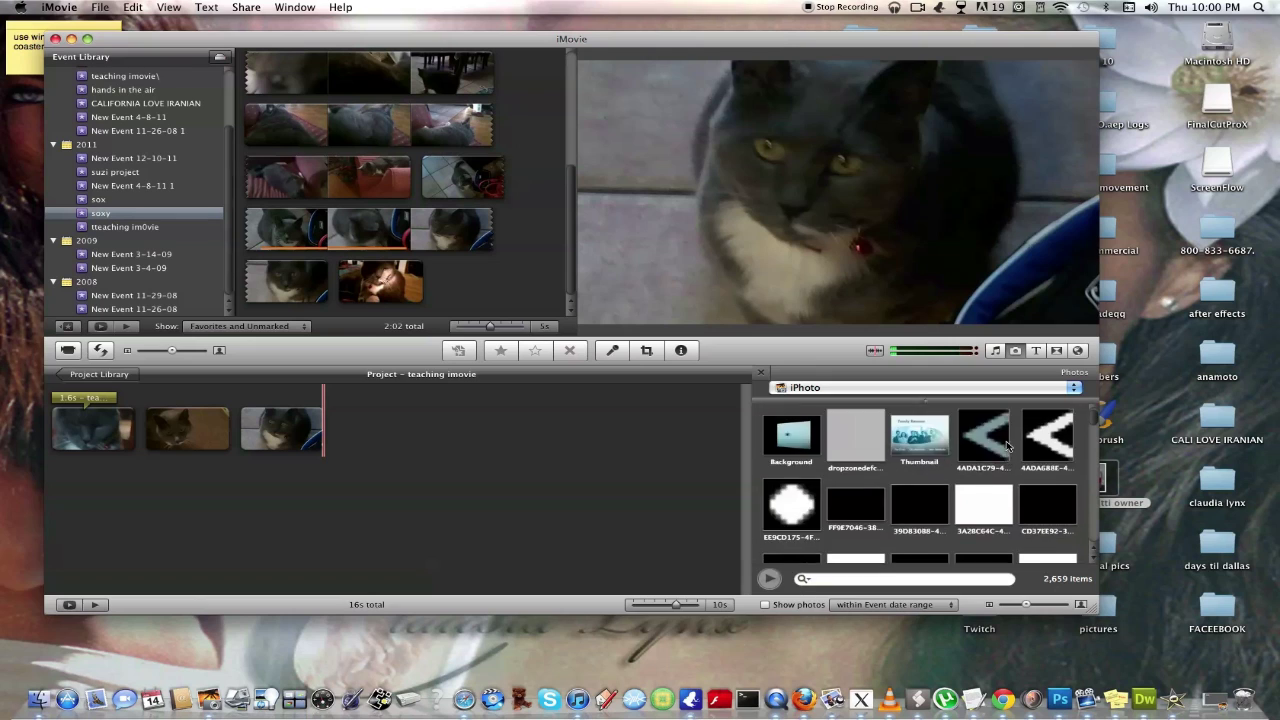
scroll(1007, 445, "down", 10)
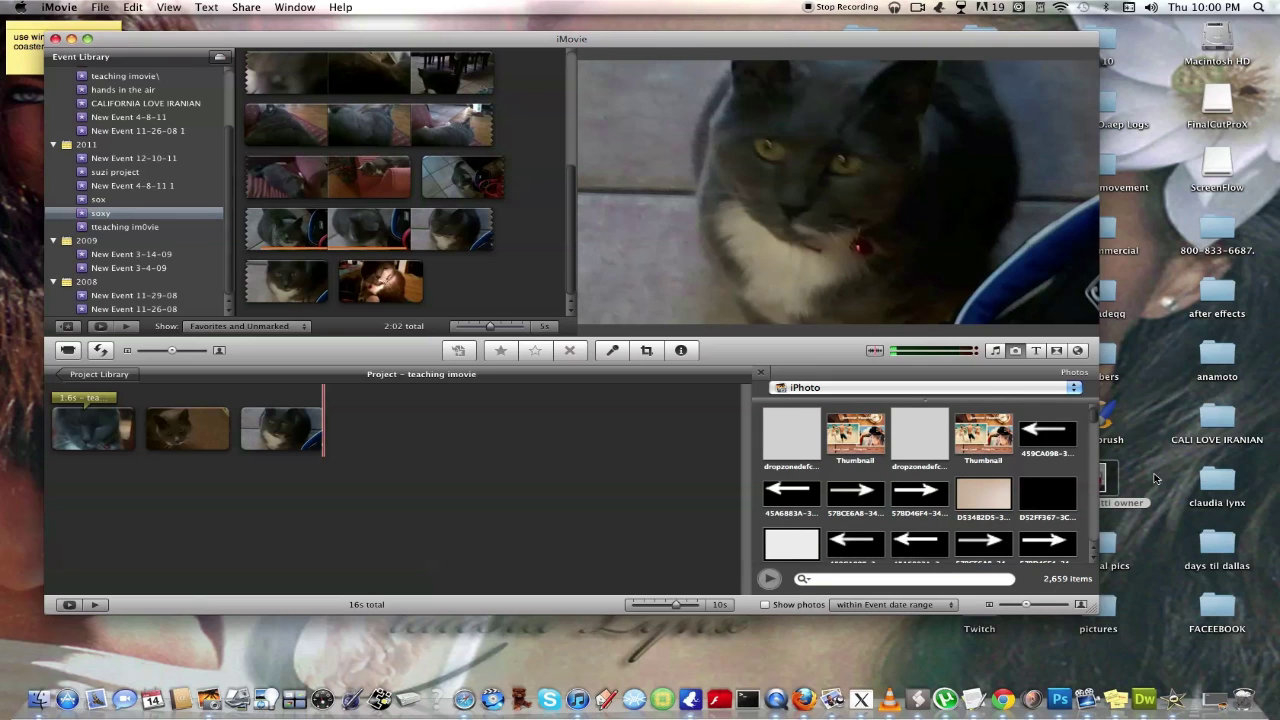
Step: Import the photo selected on the desktop into iPhoto and check it in the Events view
left_click(210, 698)
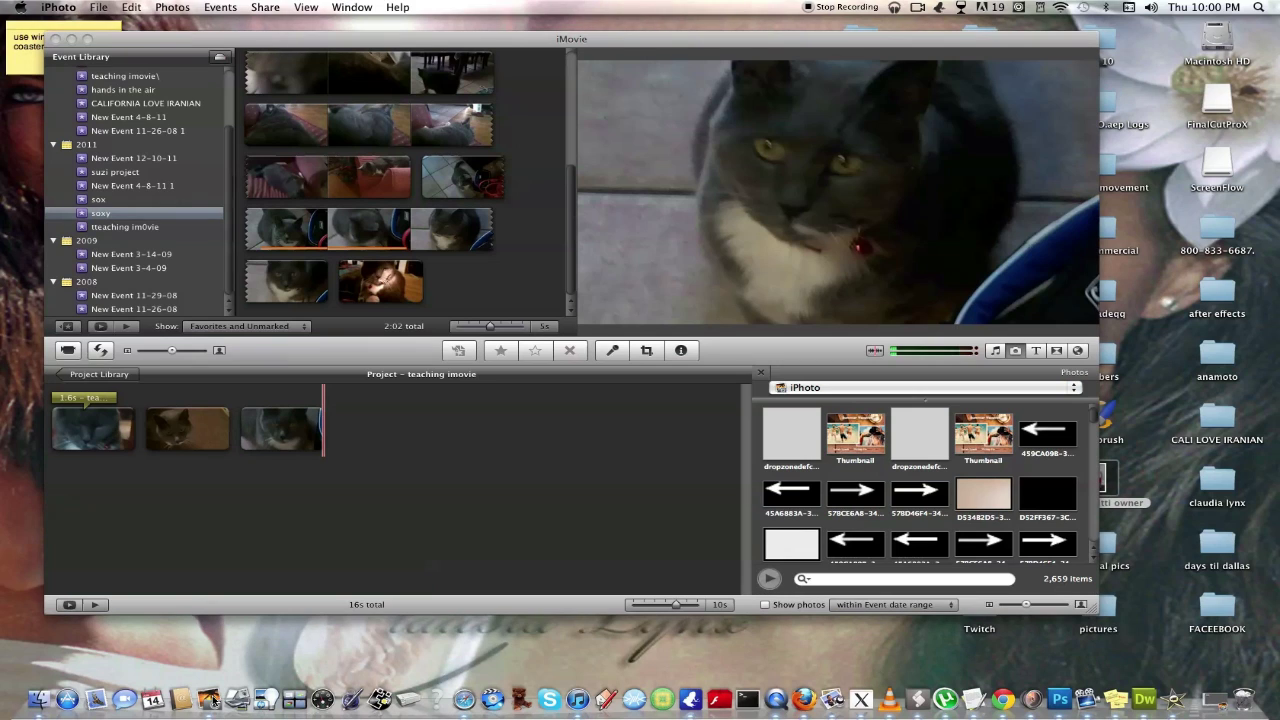
left_click(1212, 697)
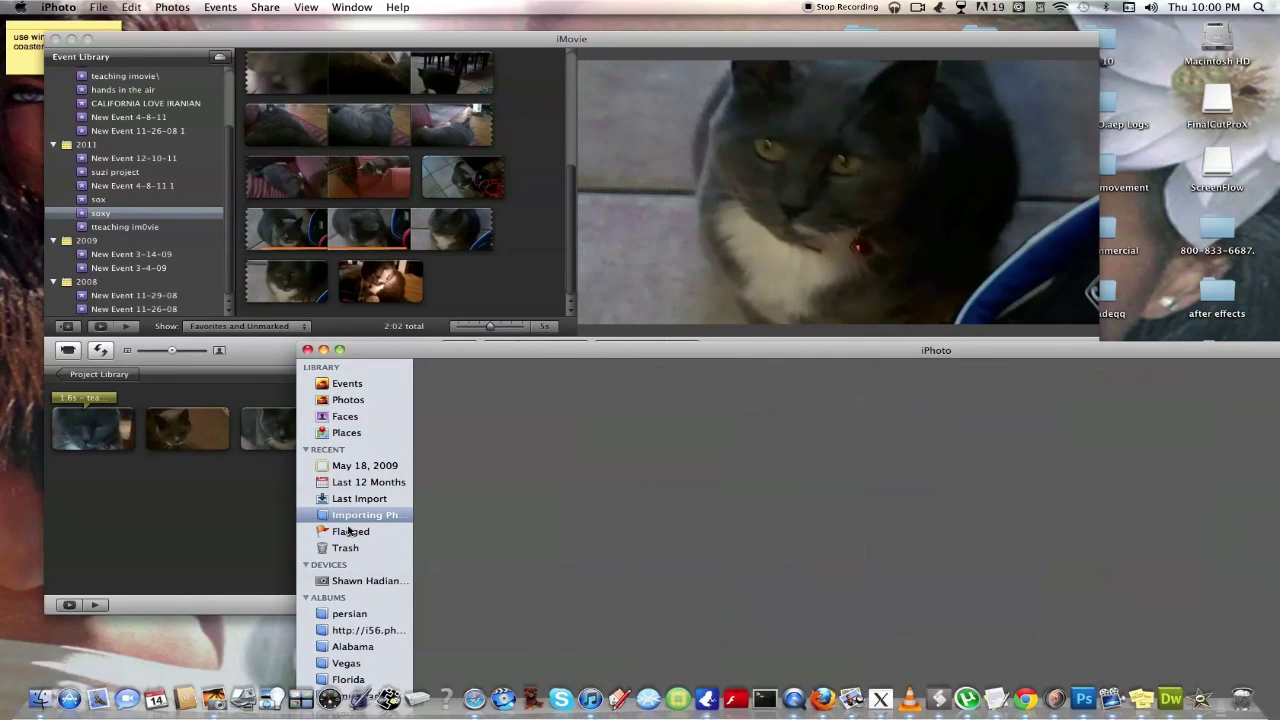
left_click_drag(459, 355, 165, 66)
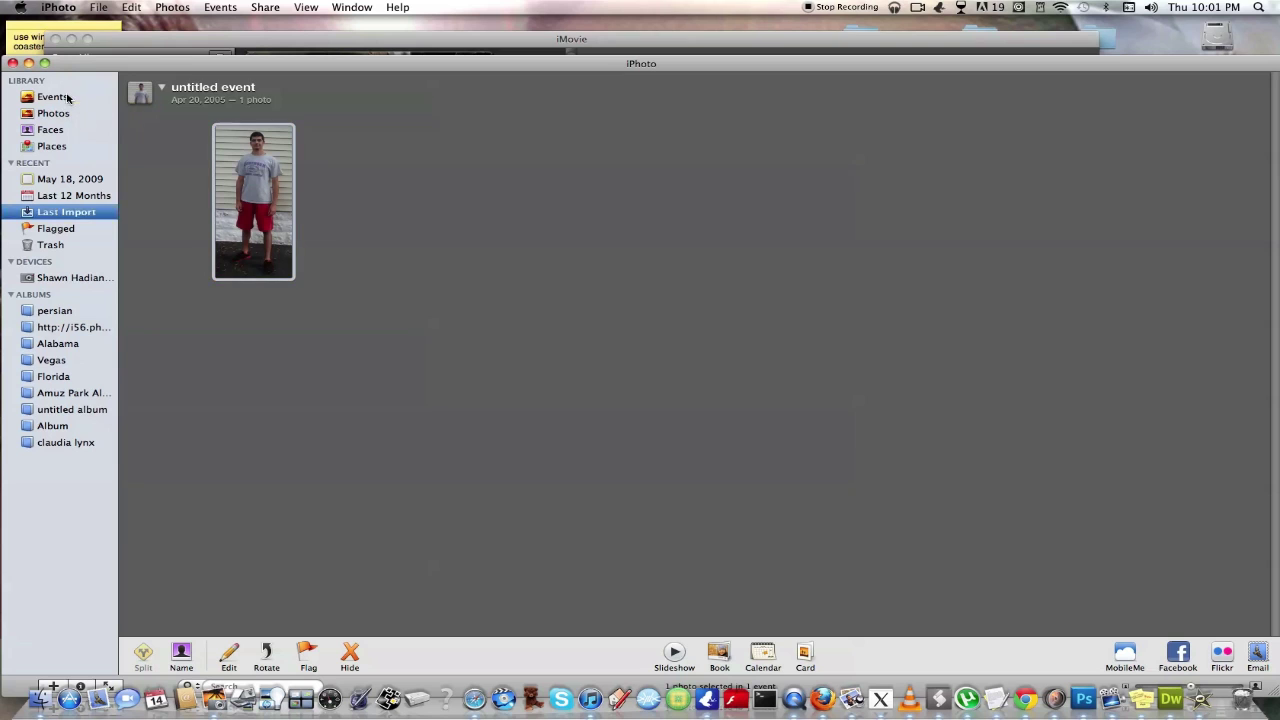
left_click(66, 96)
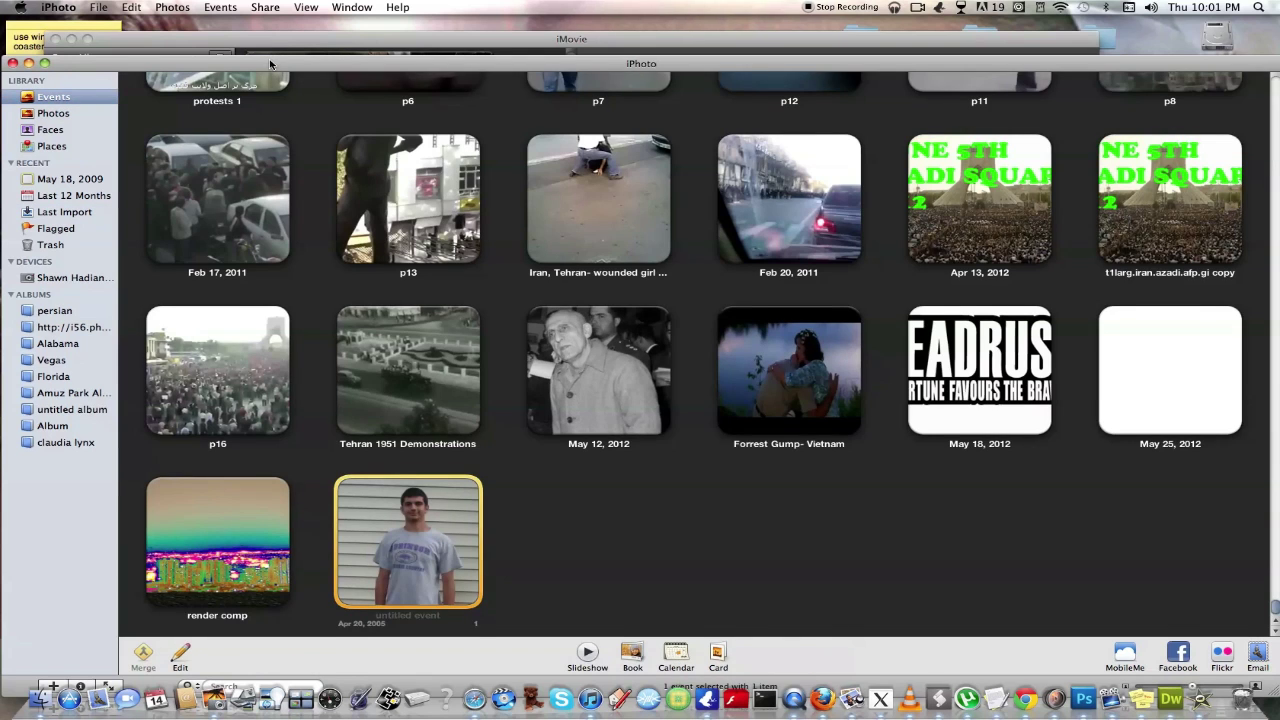
left_click_drag(269, 63, 294, 61)
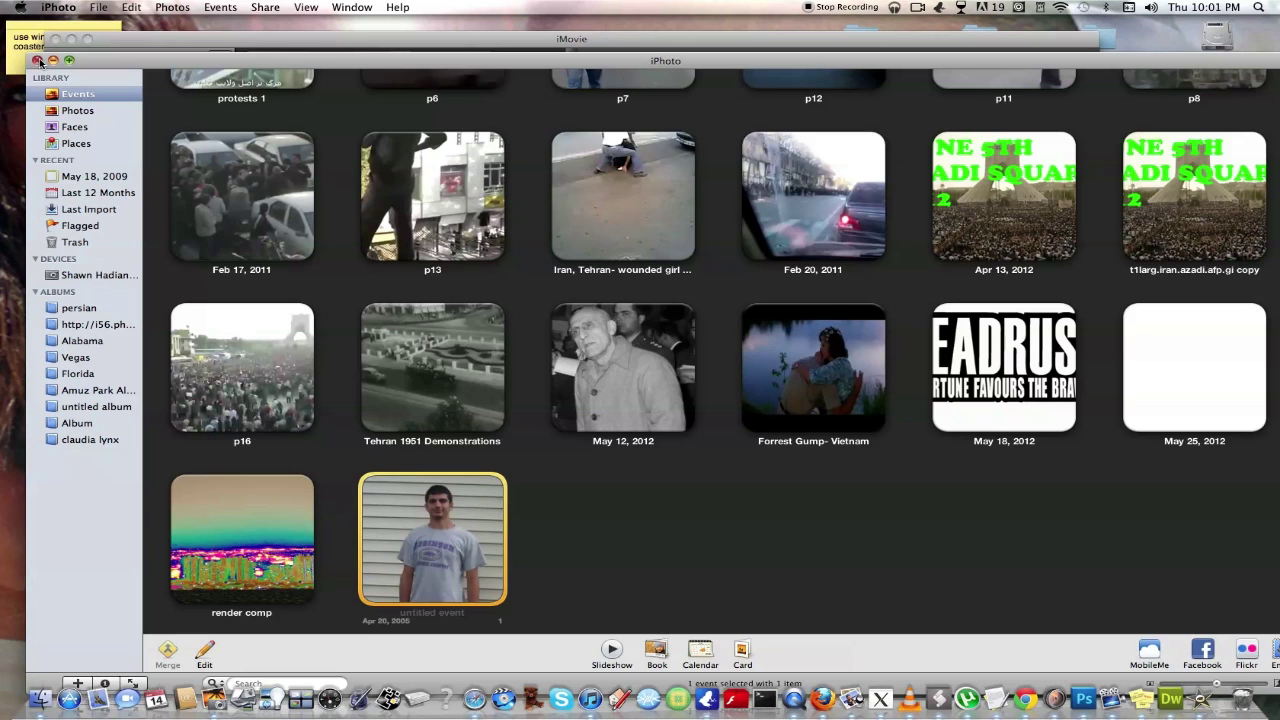
Step: Return to iMovie and look through the iPhoto library's photos for the newly imported picture
mouse_move(163, 38)
left_mouse_down()
mouse_move(128, 40)
mouse_move(180, 45)
left_mouse_up()
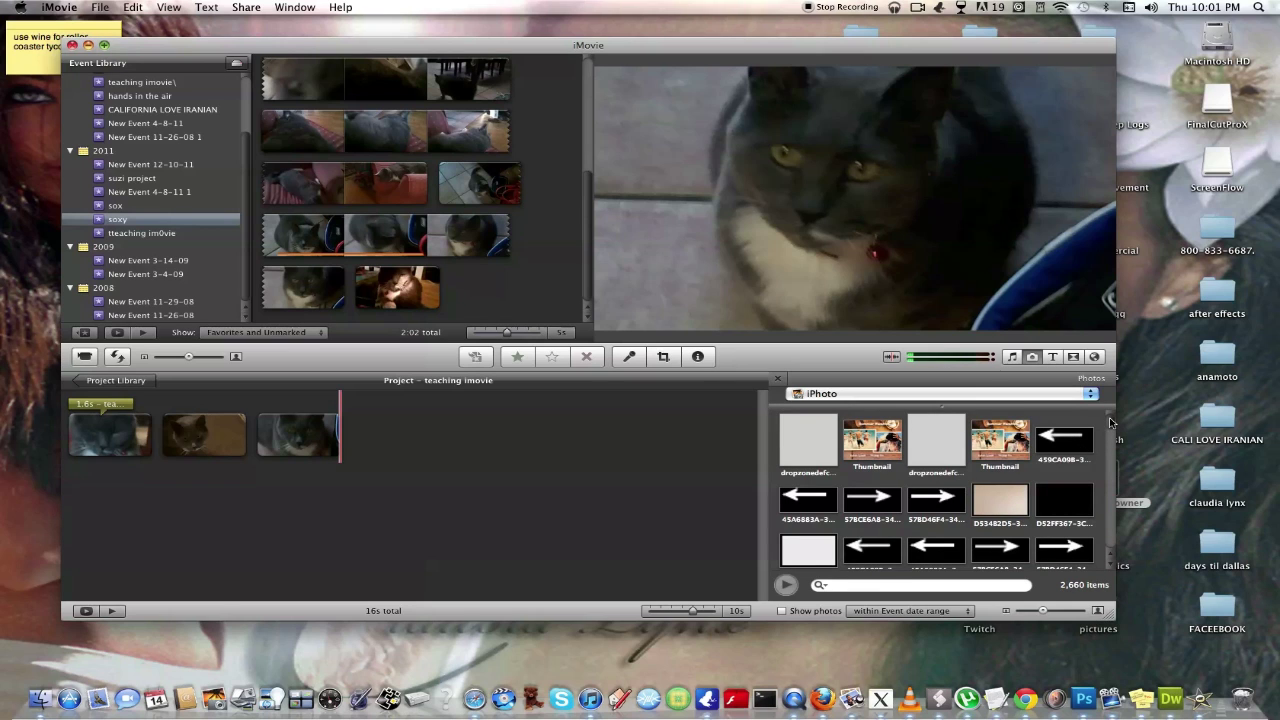
left_click_drag(1110, 423, 1108, 568)
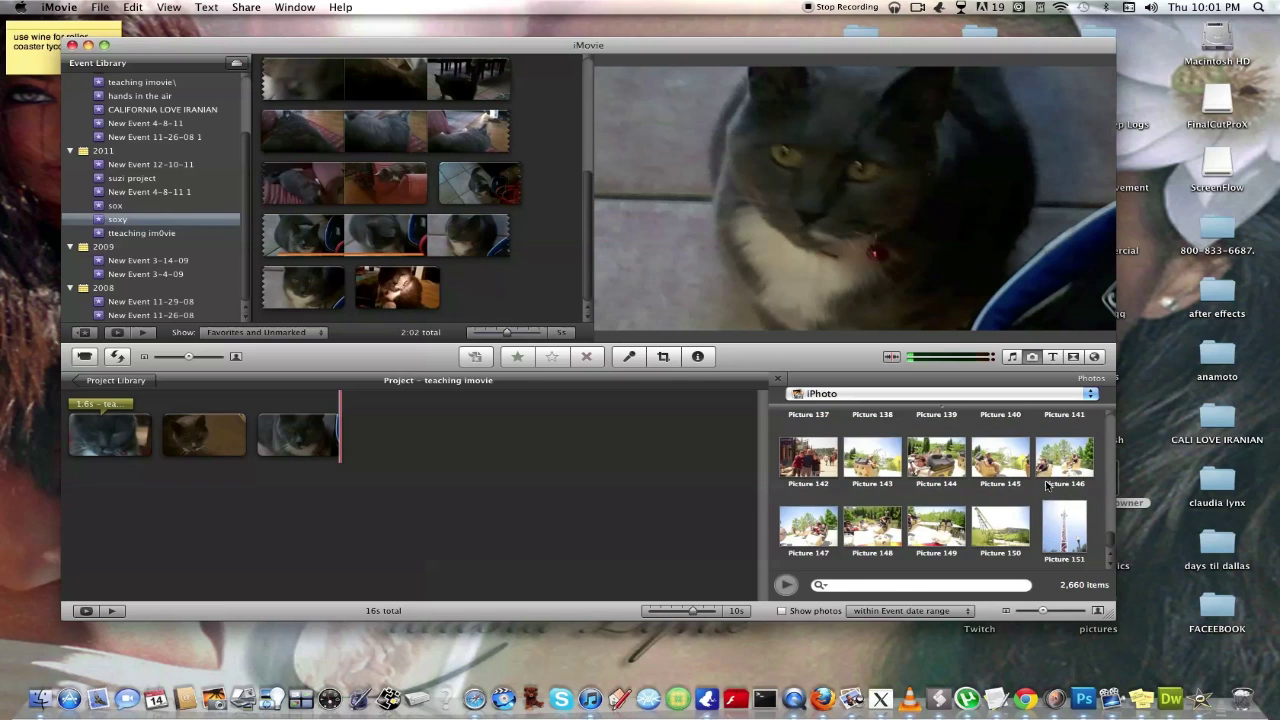
scroll(1047, 485, "up", 1)
scroll(1047, 485, "down", 1)
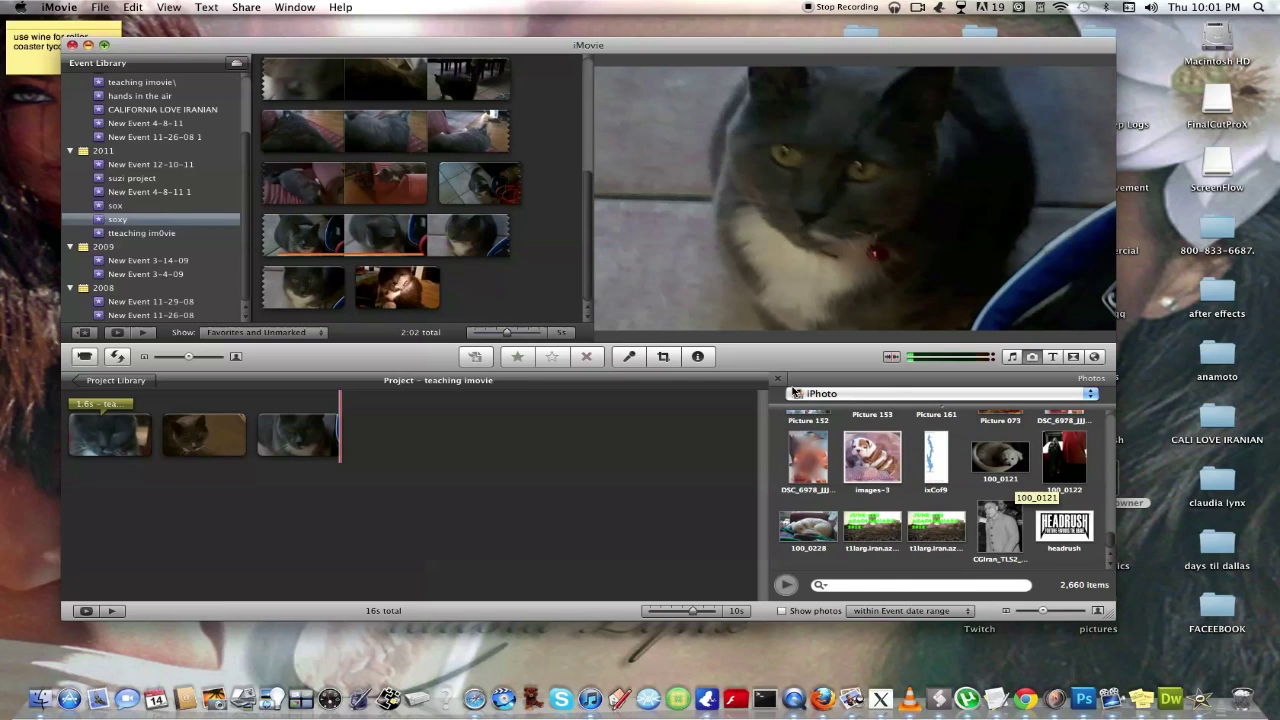
Step: Switch the photo source to Events, find the imported photo of the standing man, and try to add it after the last project clip
left_click(895, 396)
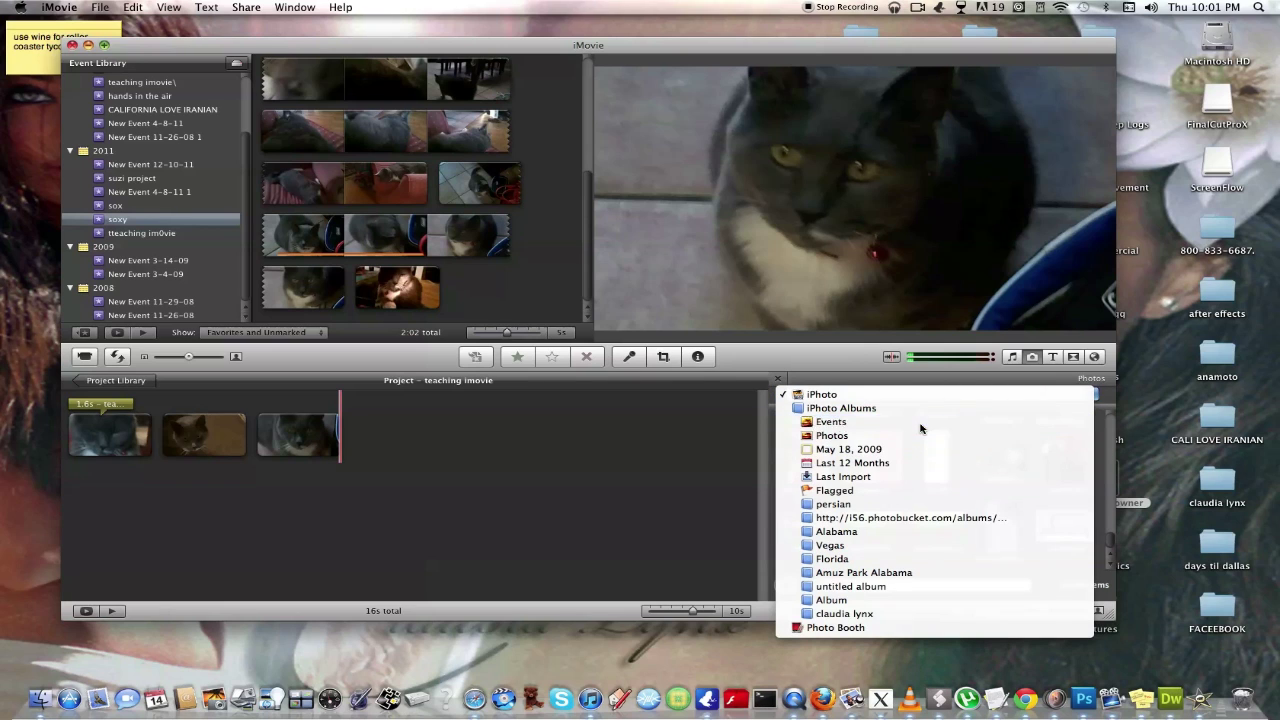
left_click(921, 424)
scroll(1000, 480, "down", 3)
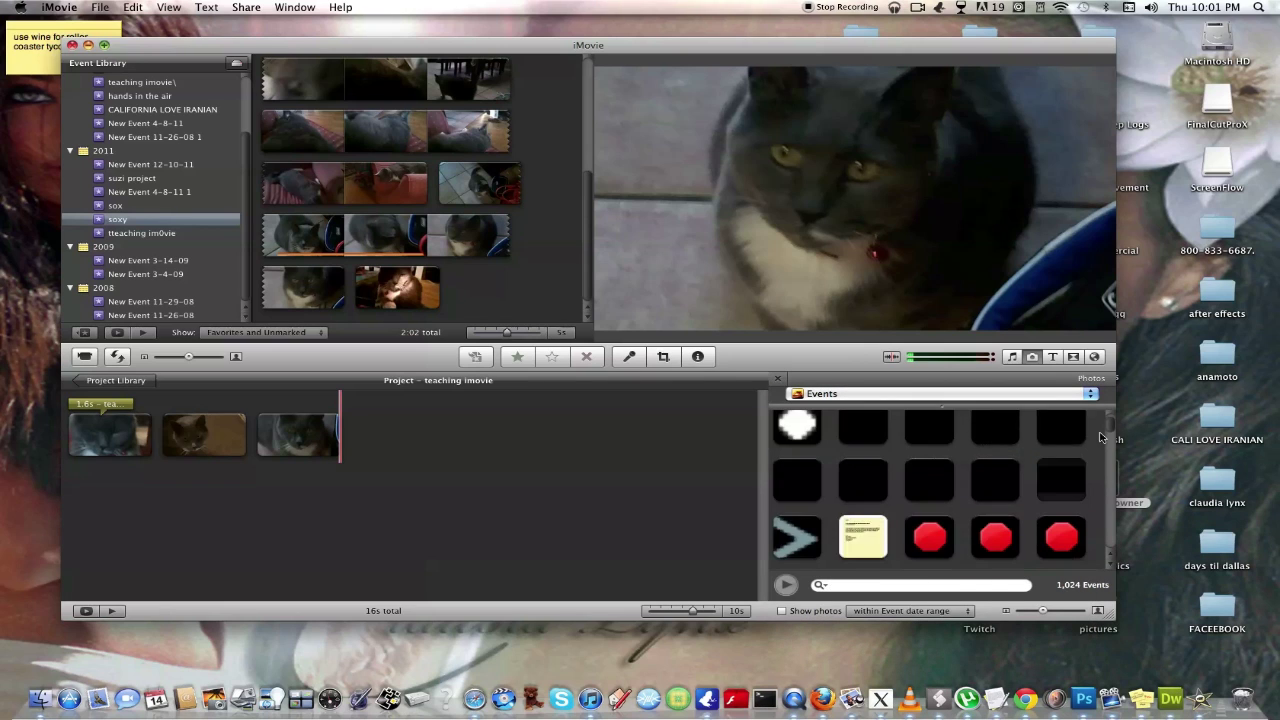
left_click_drag(1115, 435, 1120, 563)
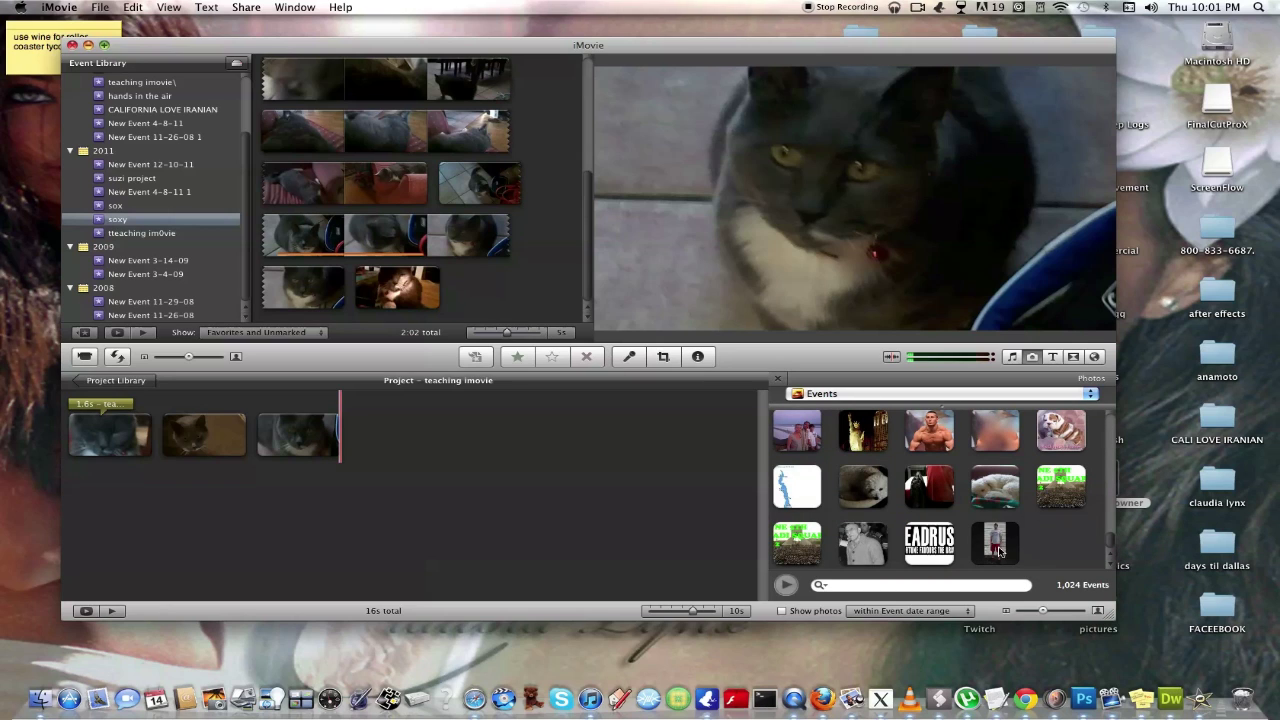
mouse_move(1000, 551)
left_mouse_down()
mouse_move(648, 505)
mouse_move(676, 502)
mouse_move(660, 508)
left_mouse_up()
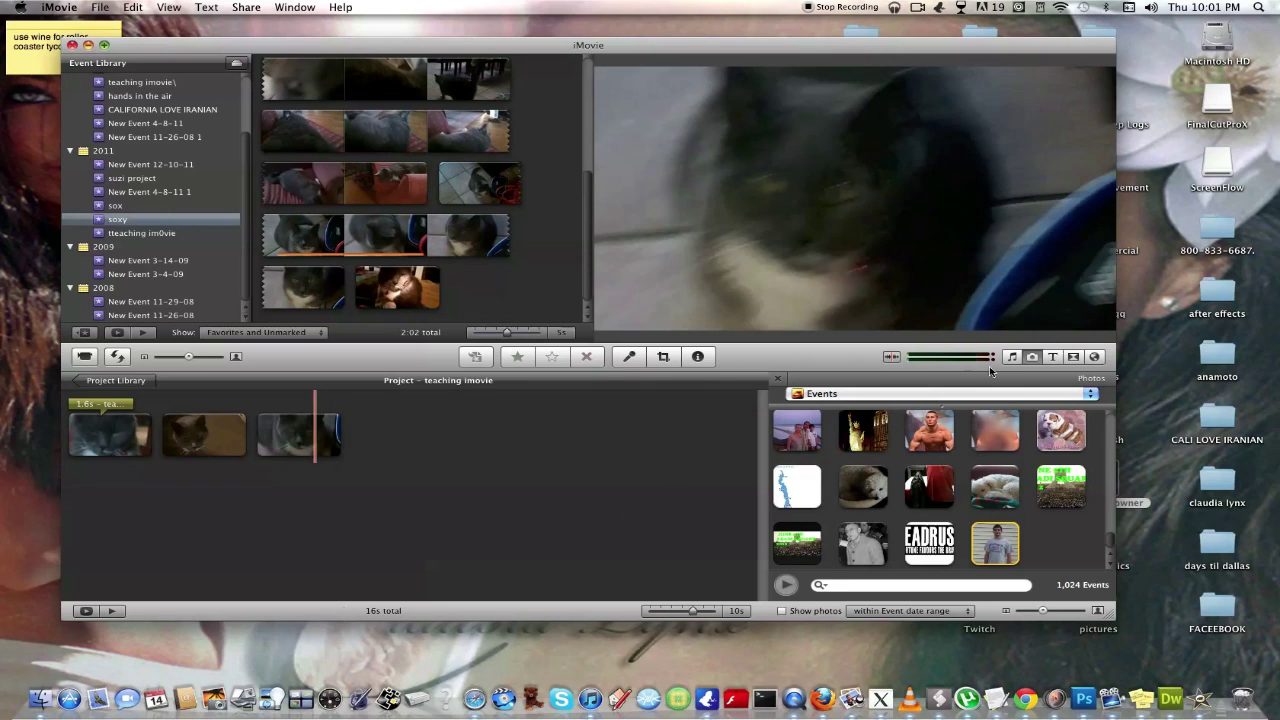
Step: Search the music library for "bangduck" and add Bangduck (Original Mix) to the project as background music
left_click(1012, 357)
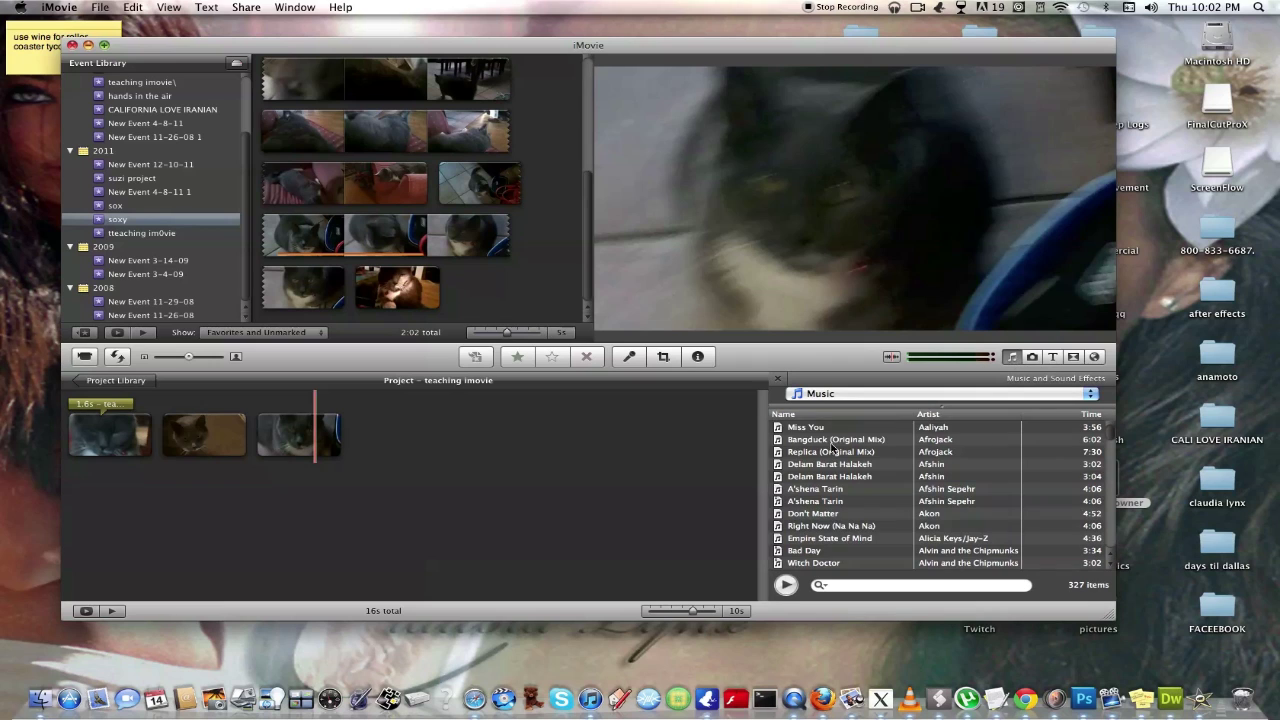
scroll(832, 449, "down", 10)
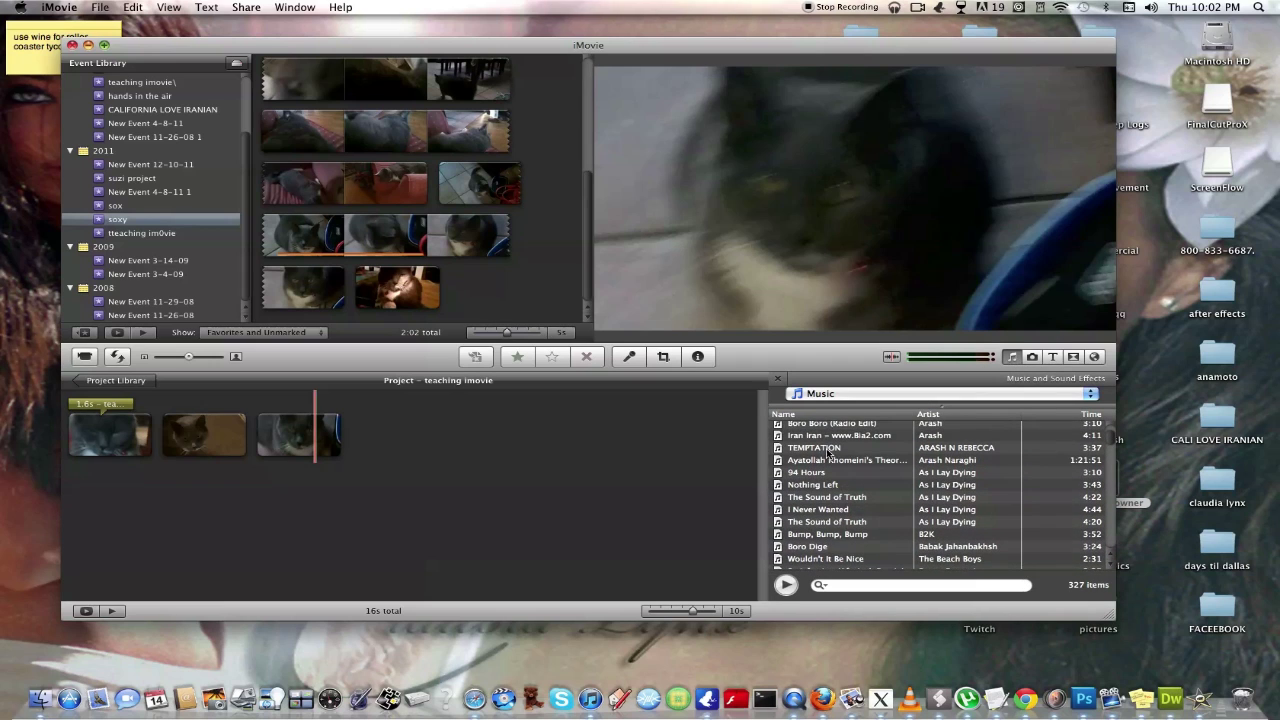
scroll(832, 452, "up", 3)
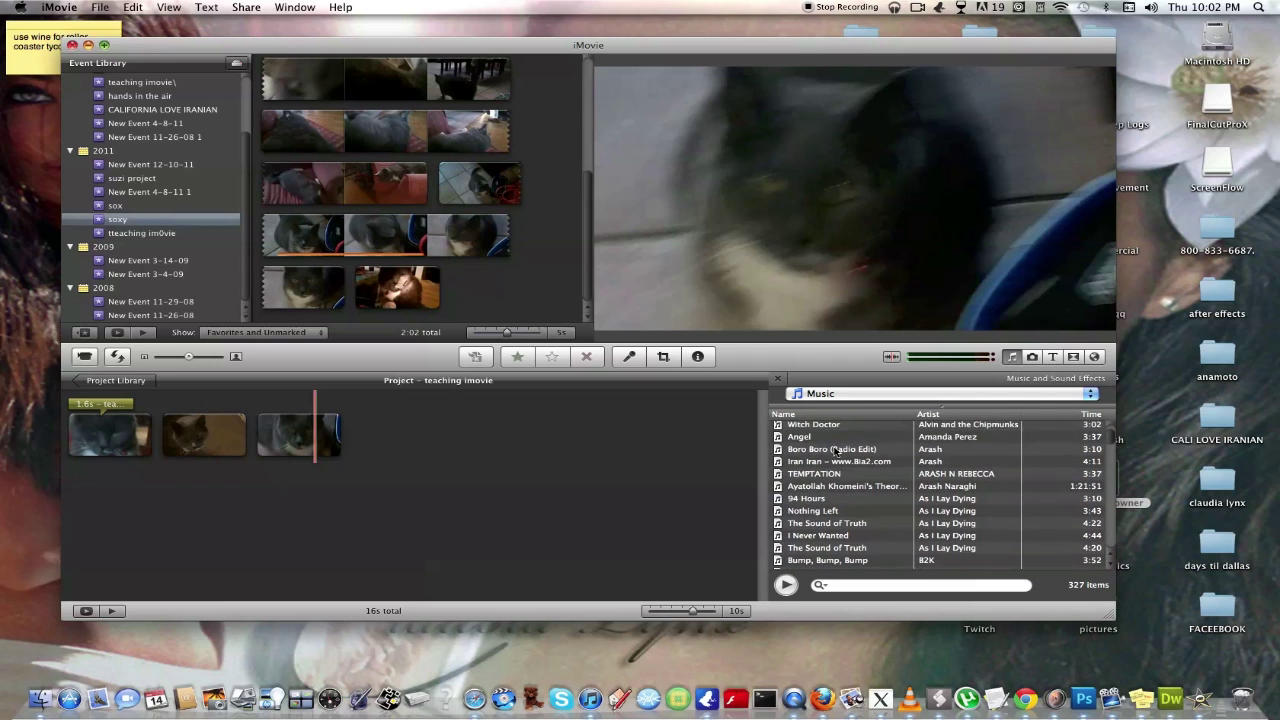
scroll(834, 451, "up", 5)
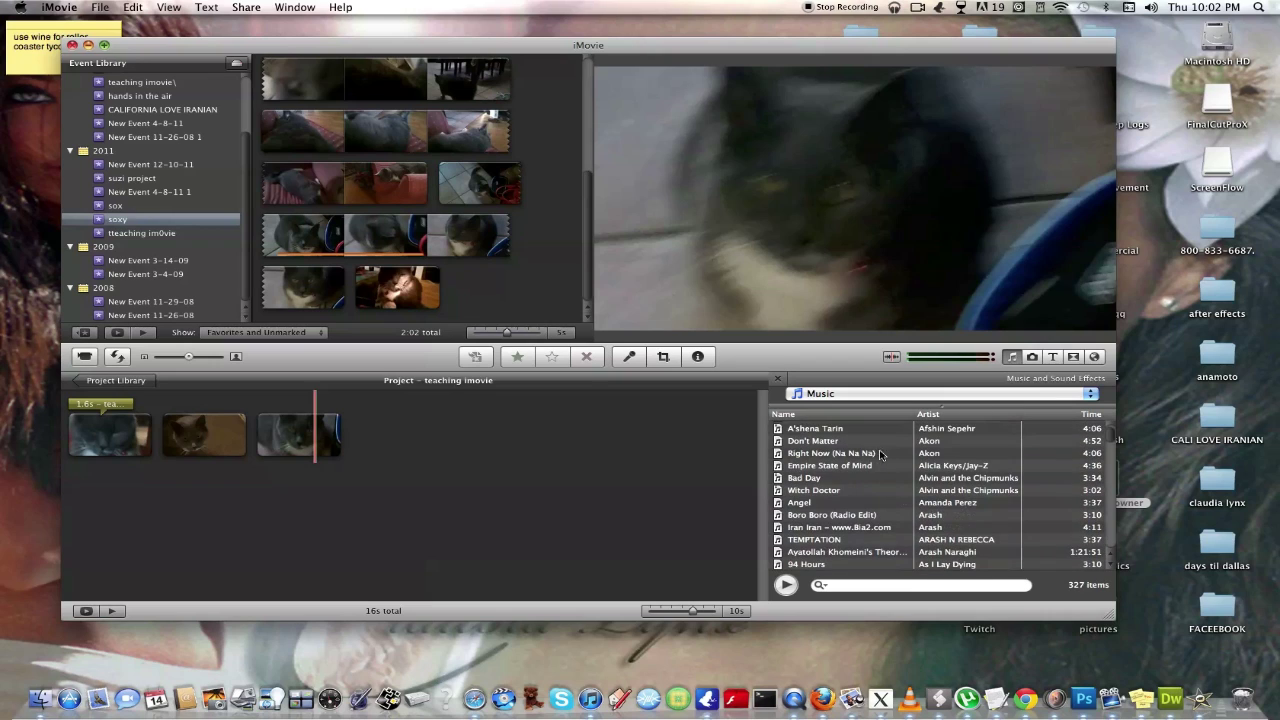
left_click(857, 586)
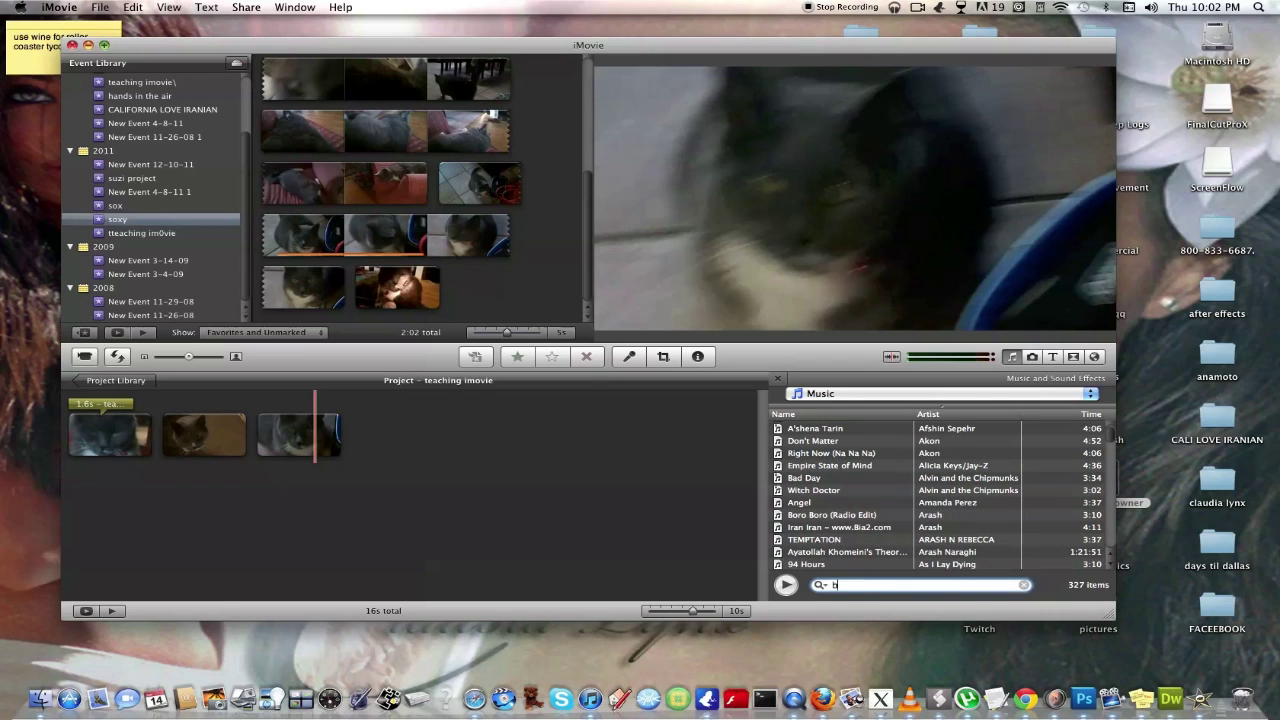
type("bangduck")
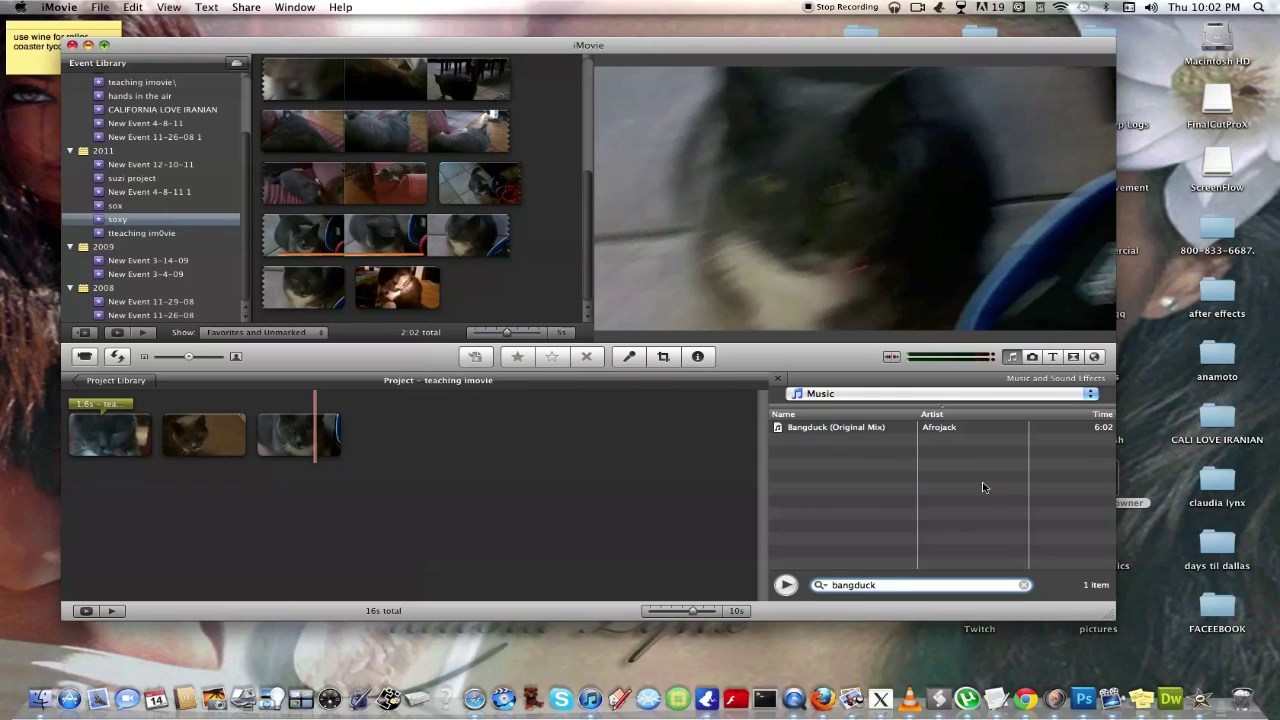
left_click(962, 427)
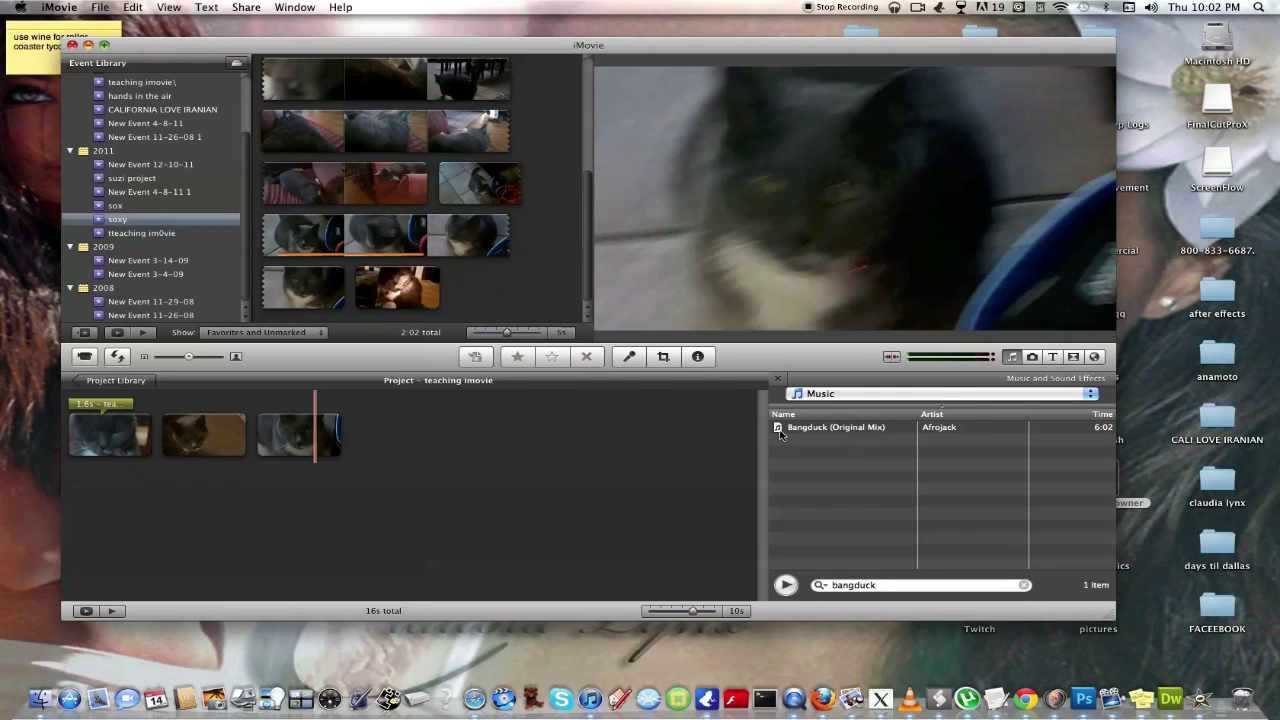
left_click_drag(780, 434, 229, 500)
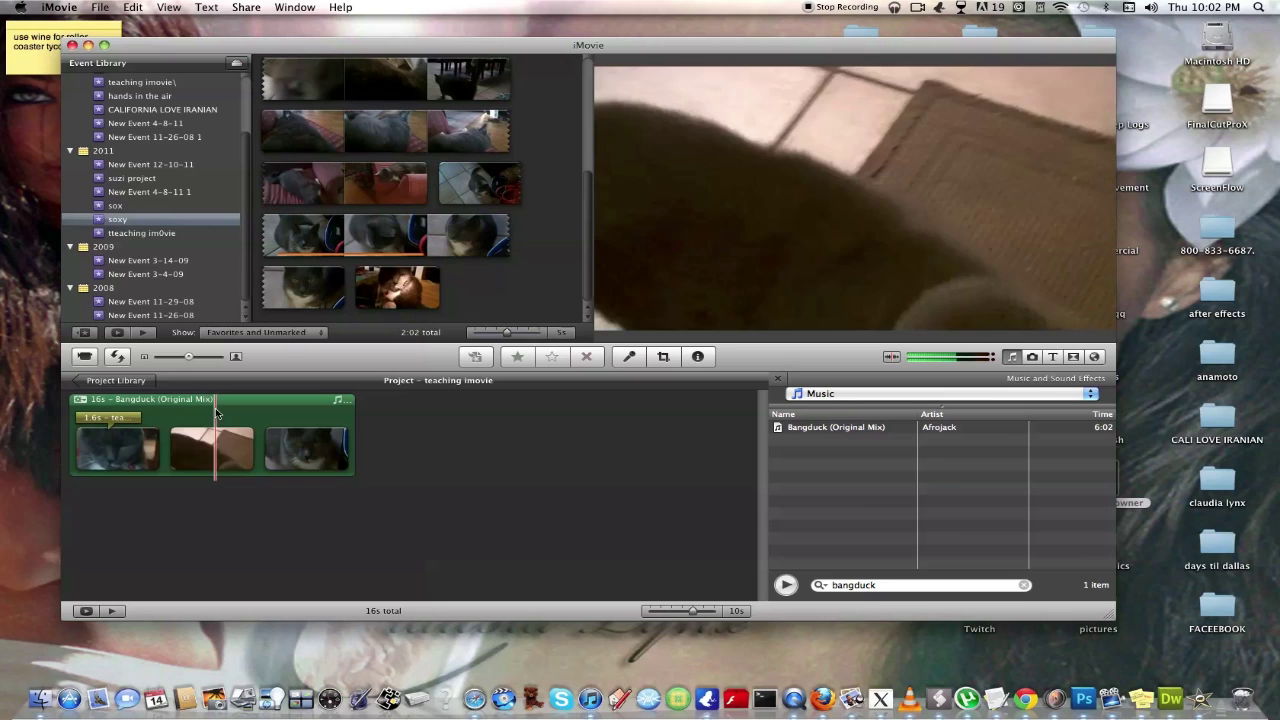
Step: Open the Bangduck background music in the Clip Trimmer and trim its start into the third waveform row, keeping about 5:34
right_click(216, 412)
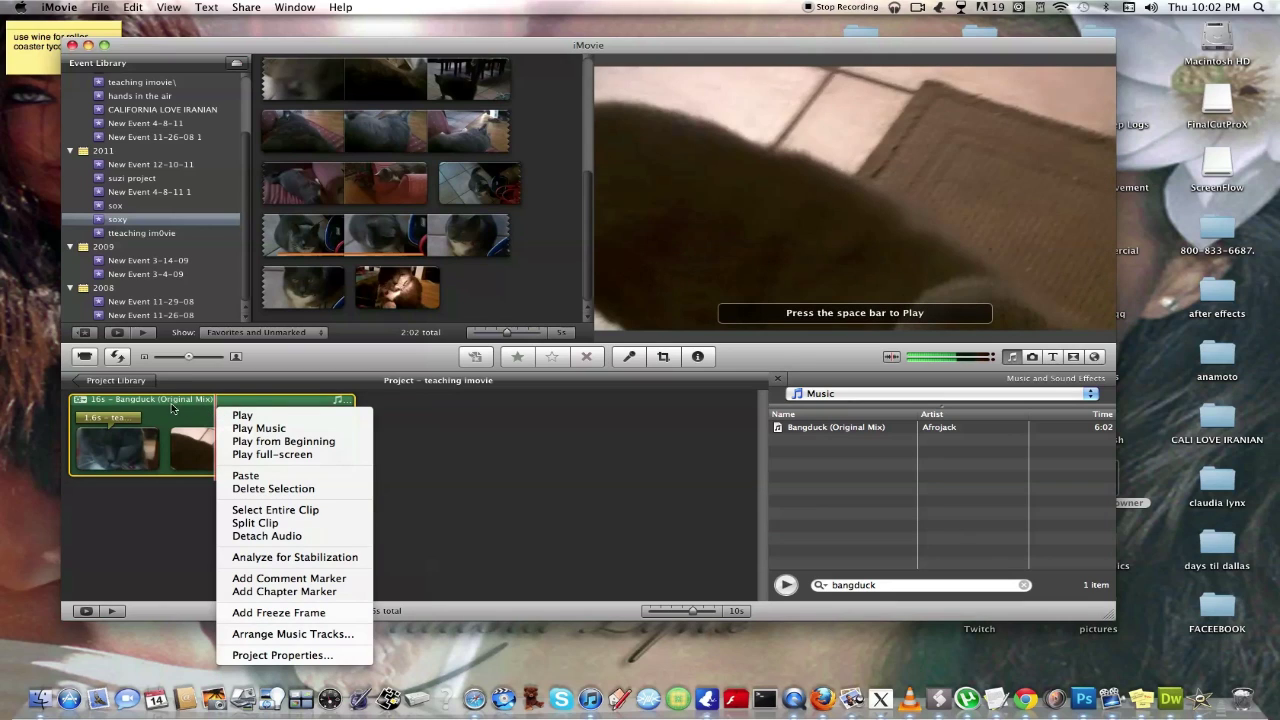
left_click(84, 403)
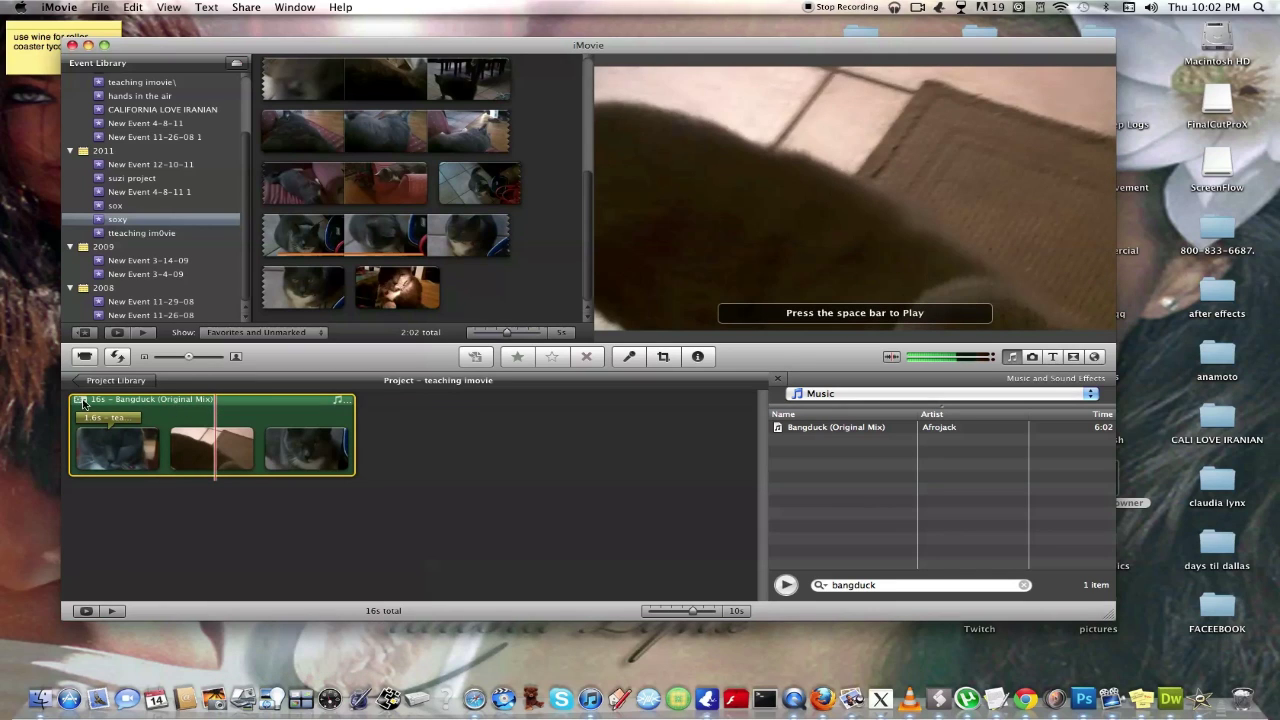
left_click(84, 402)
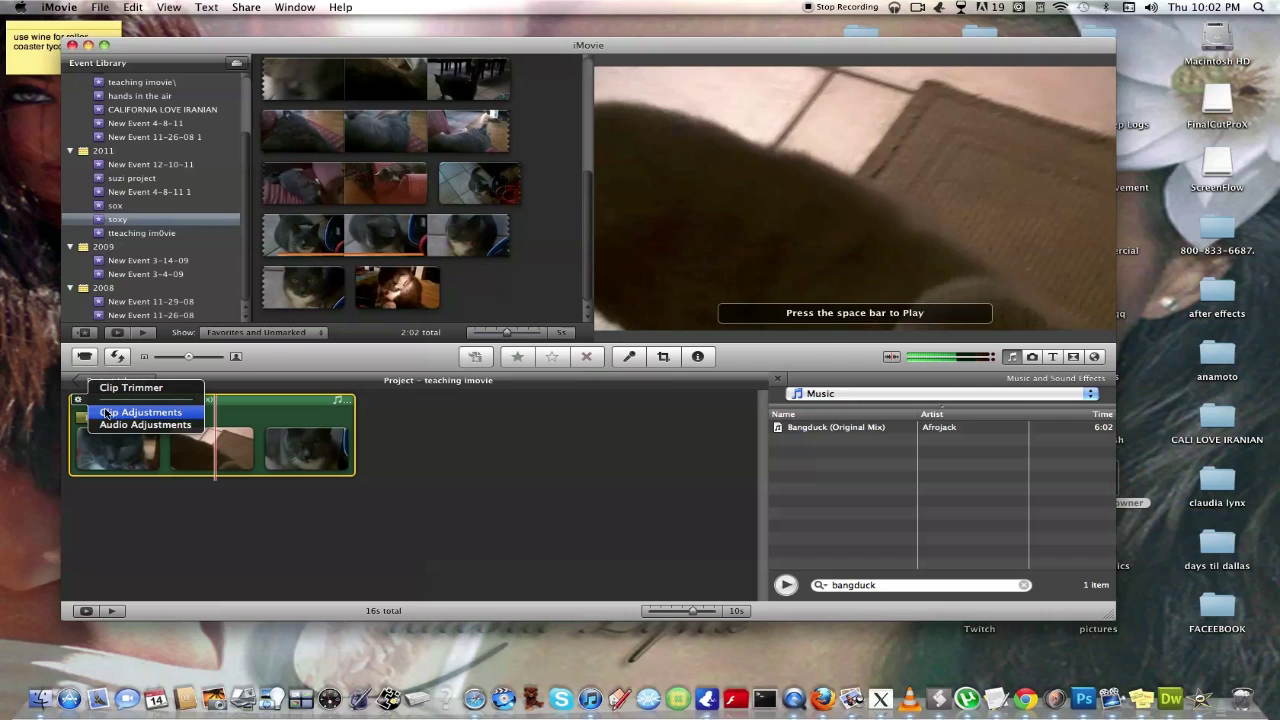
left_click(118, 388)
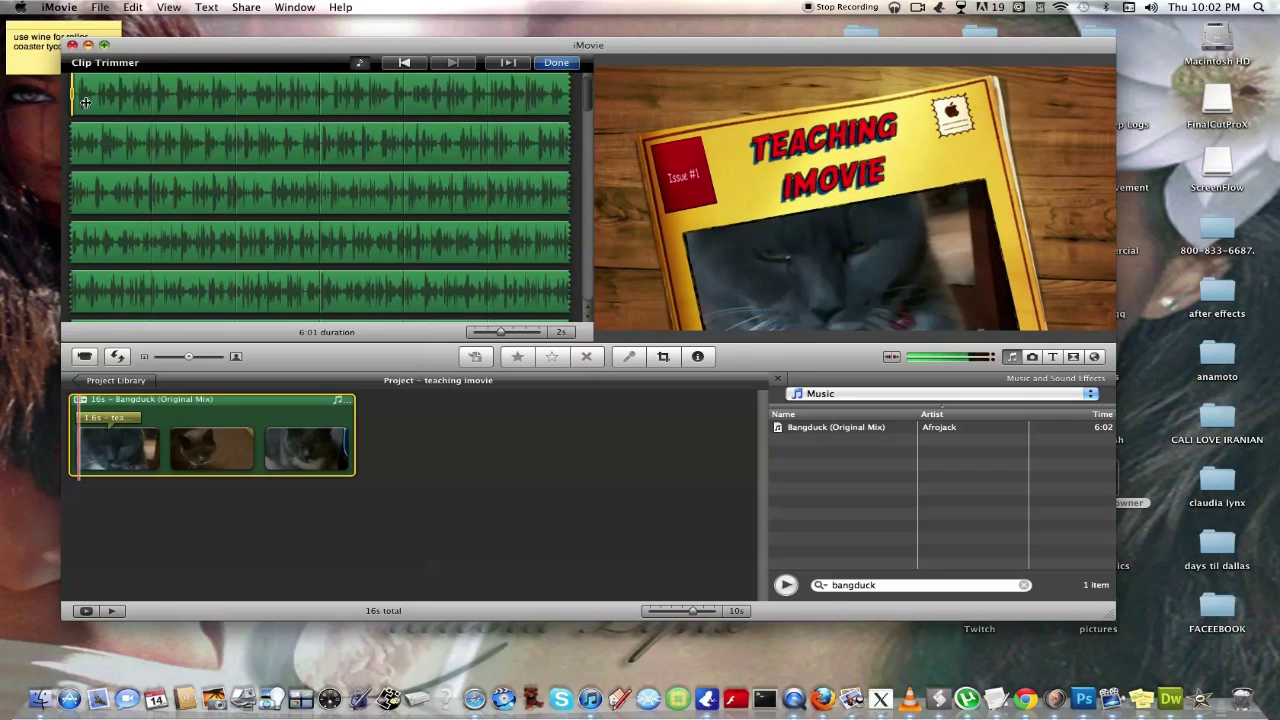
left_click(94, 104)
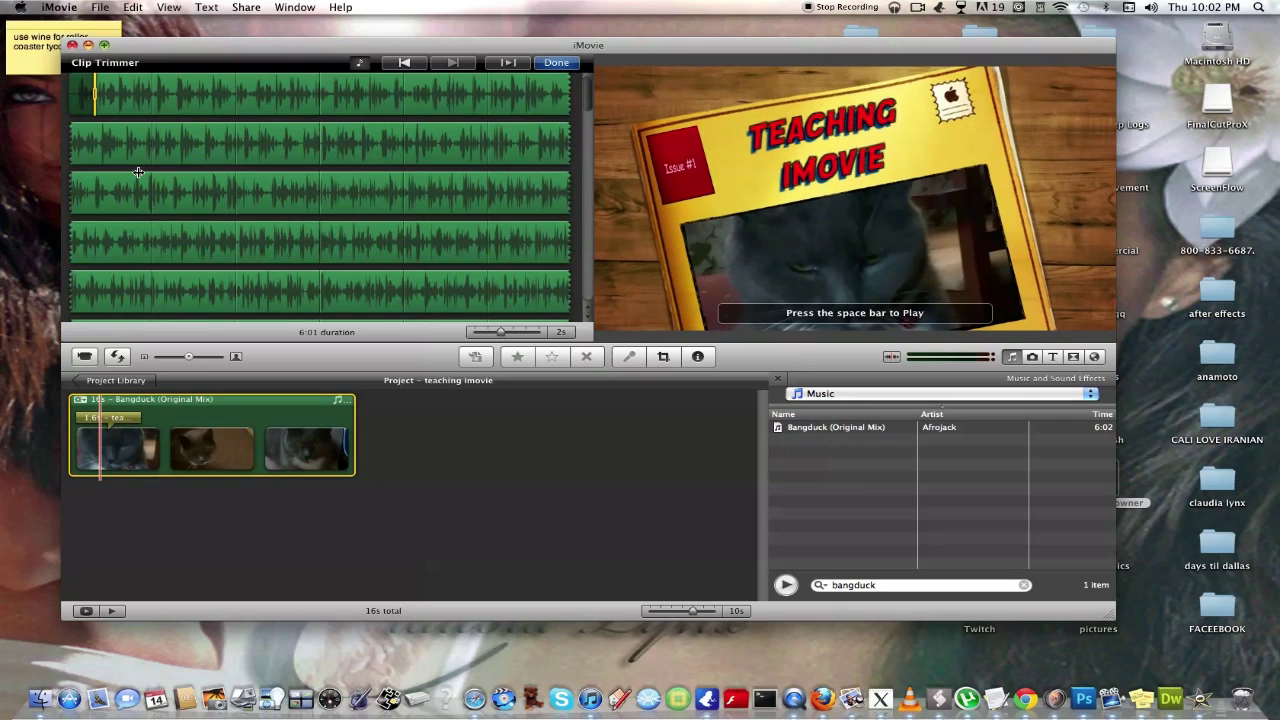
left_click(149, 187)
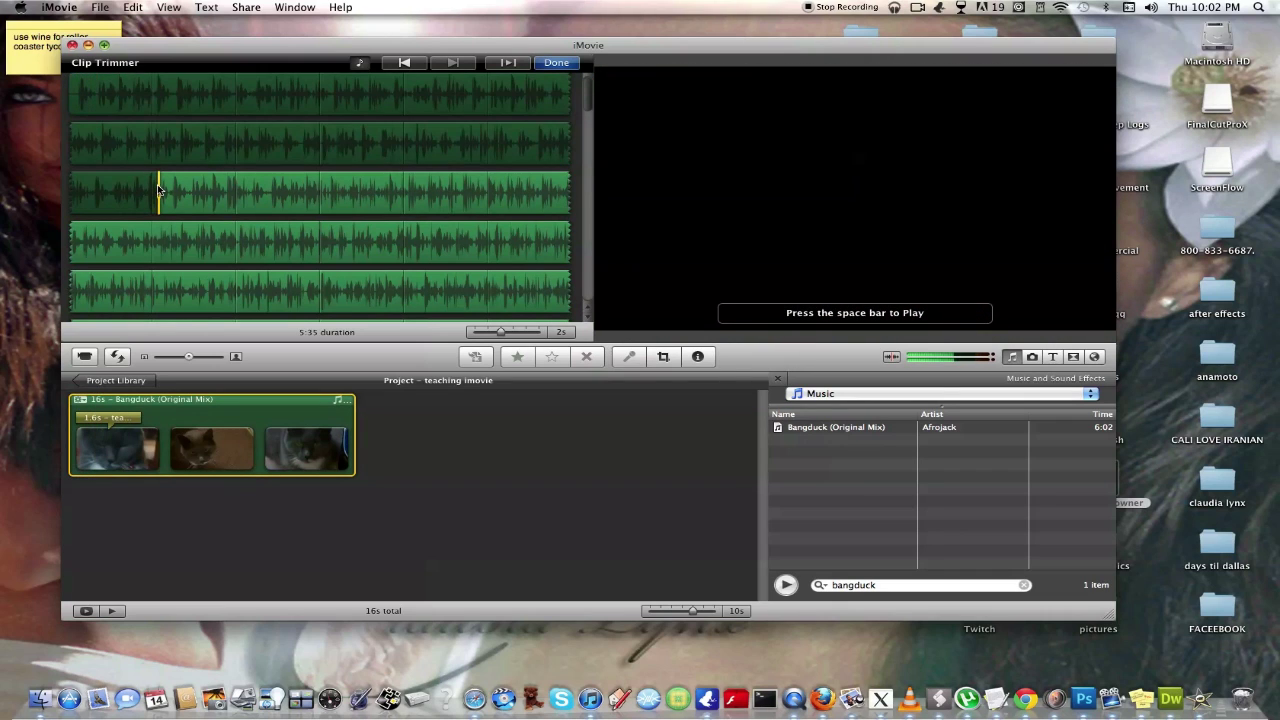
left_click_drag(159, 190, 214, 188)
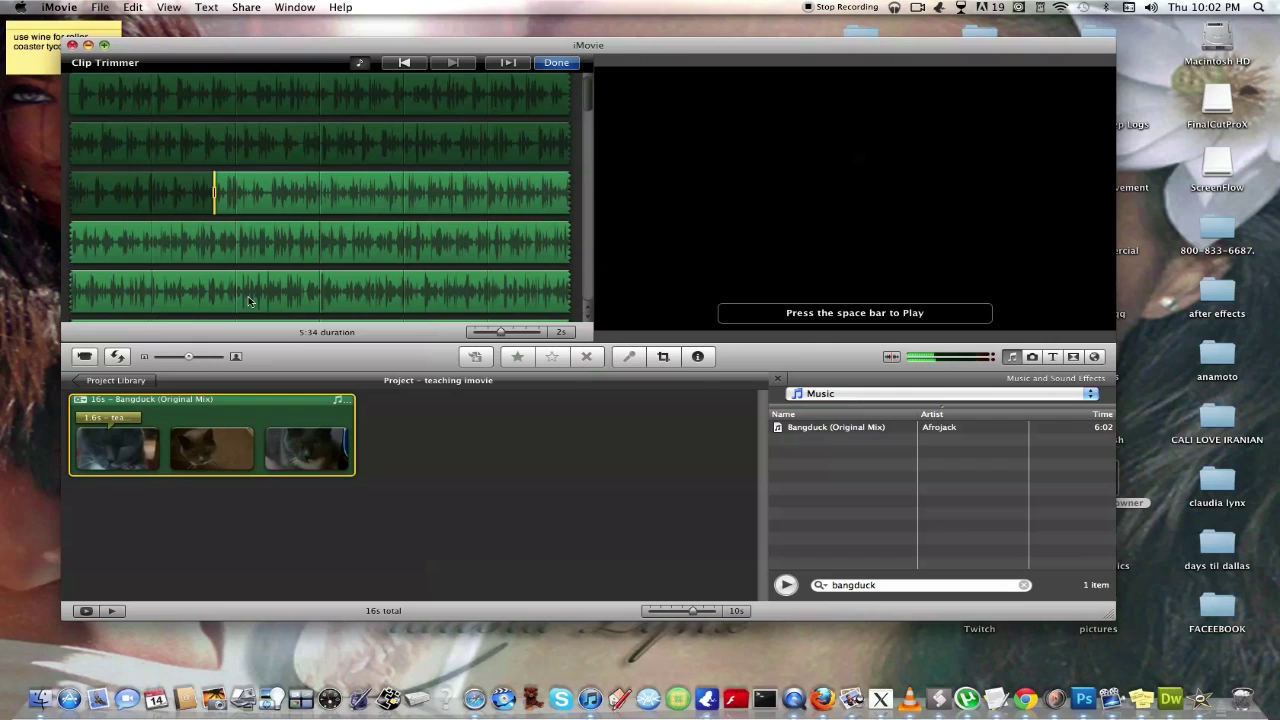
Step: Play and skim the project clips to check how the music sounds from its trimmed start
key("space")
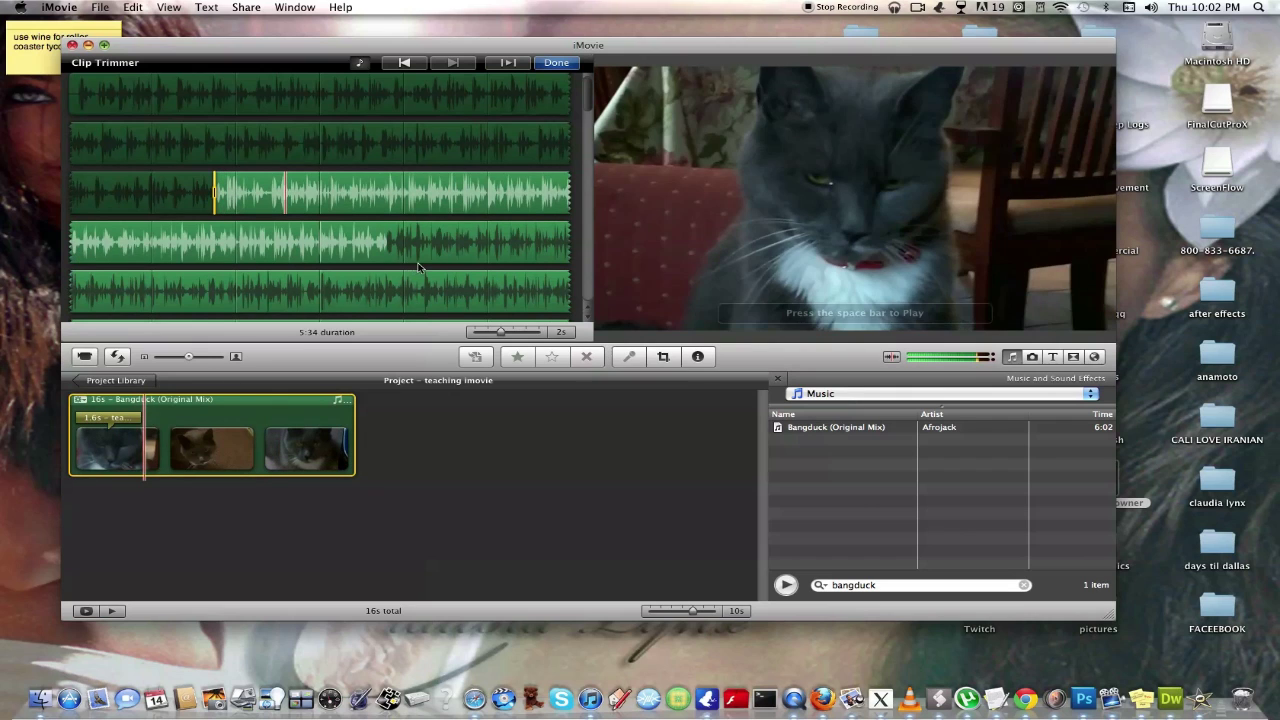
scroll(495, 198, "down", 1)
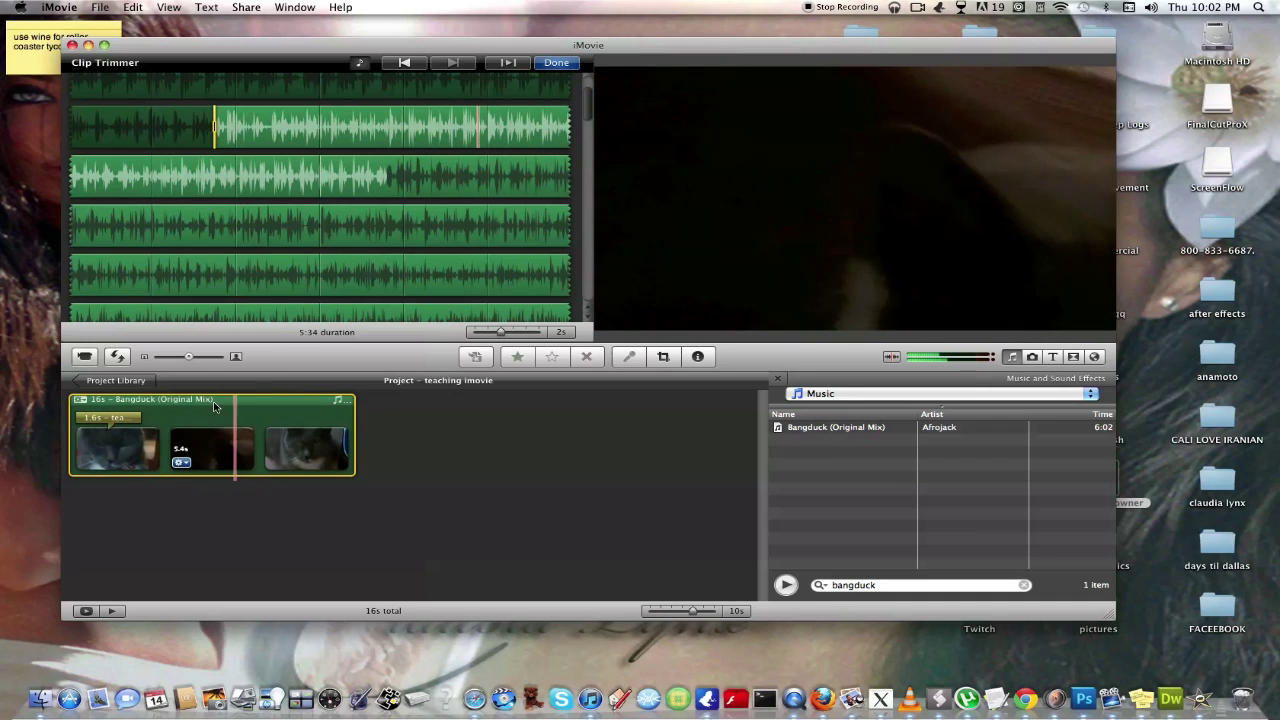
left_click(181, 420)
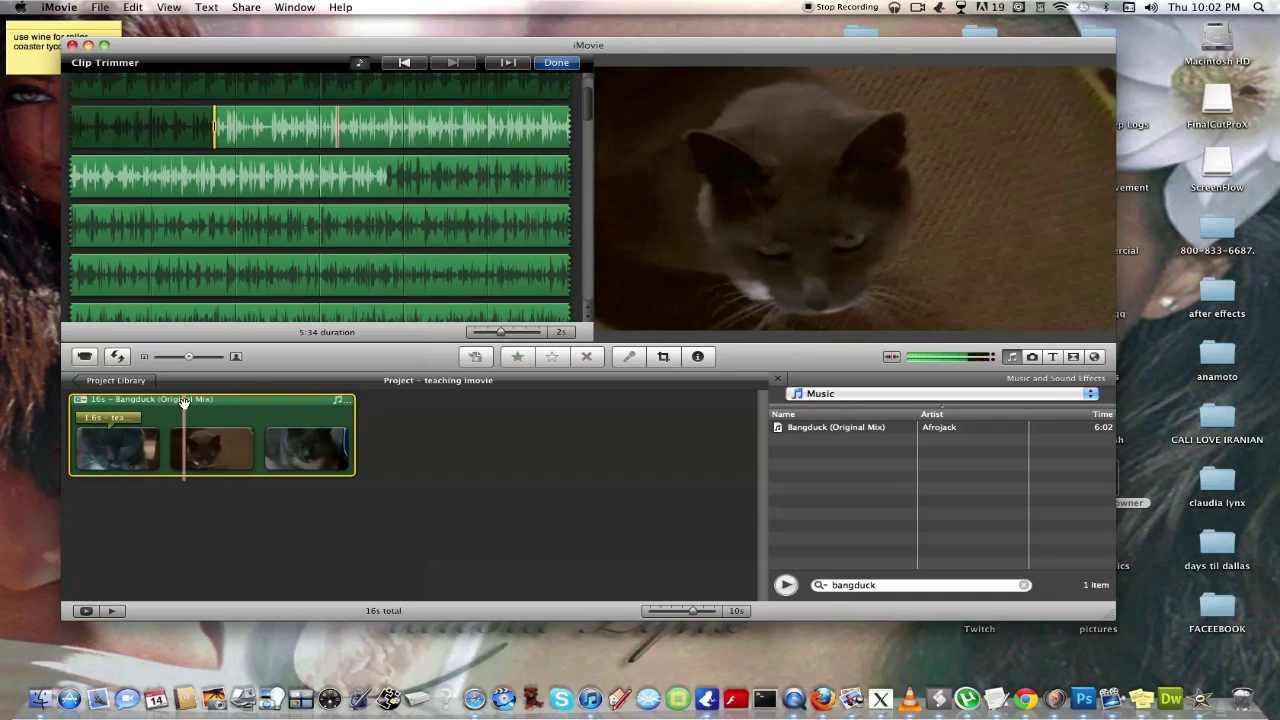
left_click(98, 424)
left_click(72, 423)
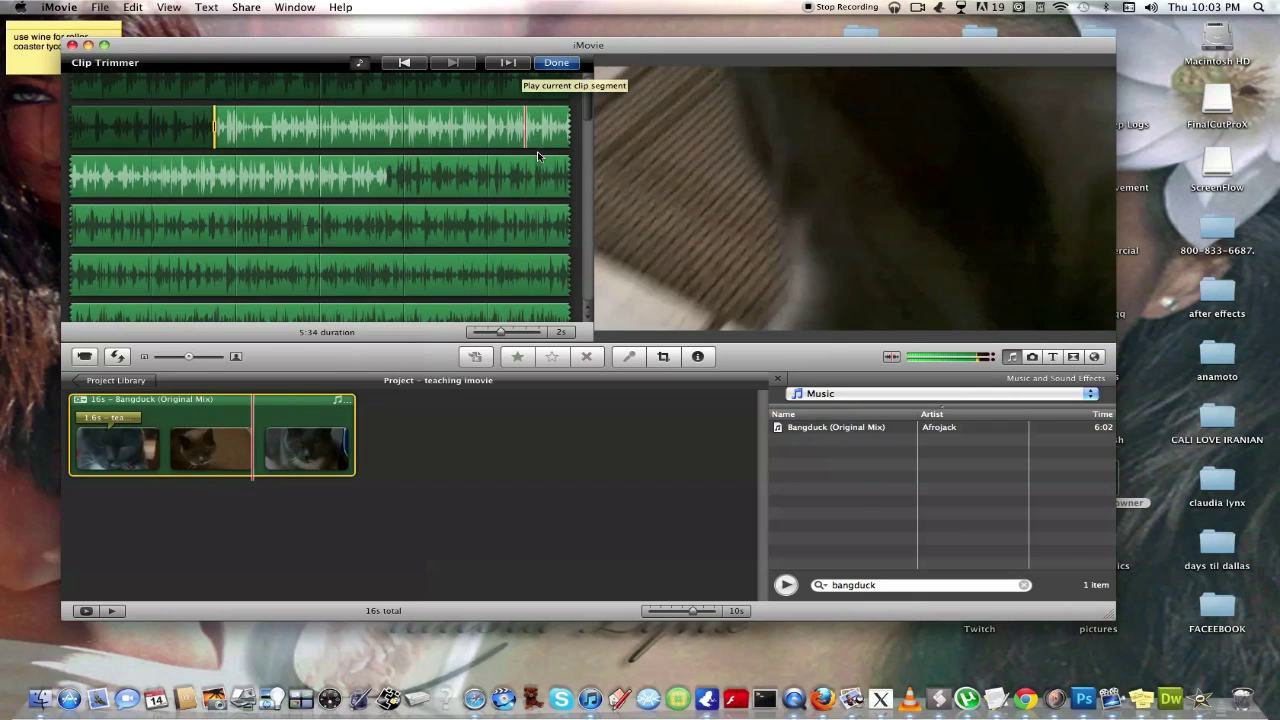
Step: Trim the end of the Bangduck music back towards its start point, leaving a segment of about 3.2 s
scroll(535, 157, "down", 3)
scroll(535, 157, "down", 8)
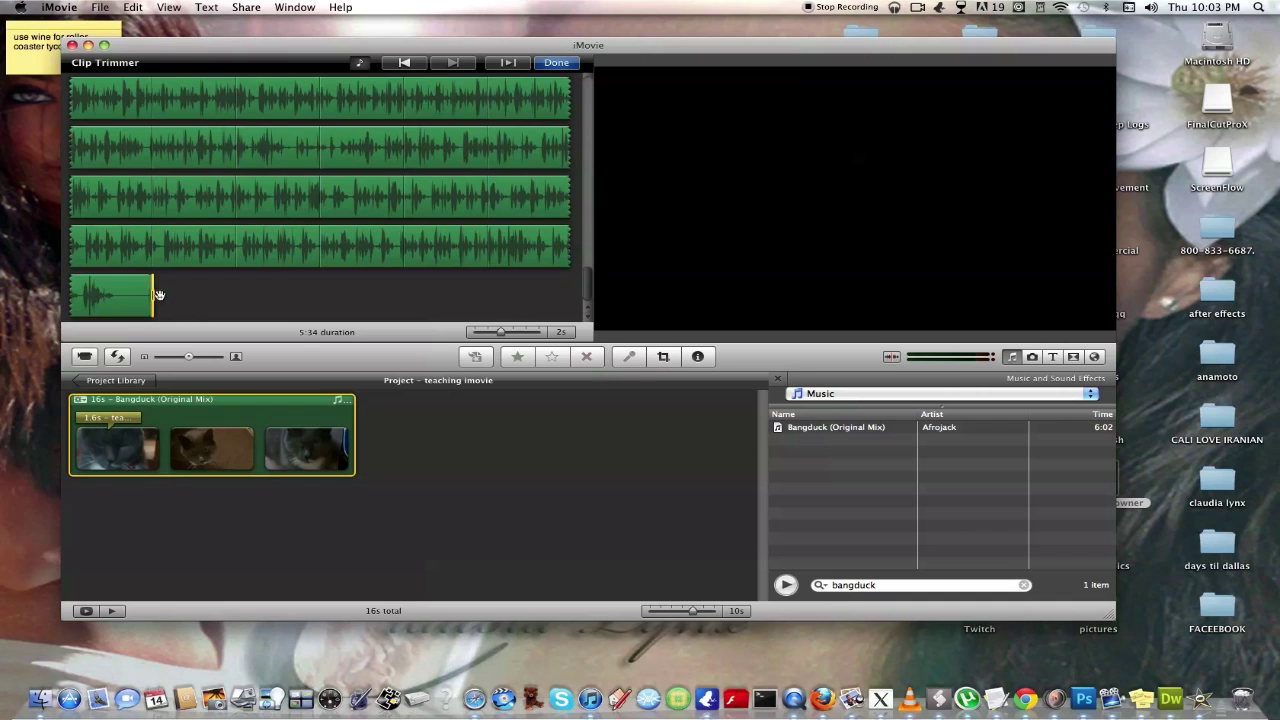
mouse_move(151, 293)
left_mouse_down()
mouse_move(188, 96)
mouse_move(306, 150)
mouse_move(307, 176)
mouse_move(350, 182)
mouse_move(366, 155)
mouse_move(348, 140)
left_mouse_up()
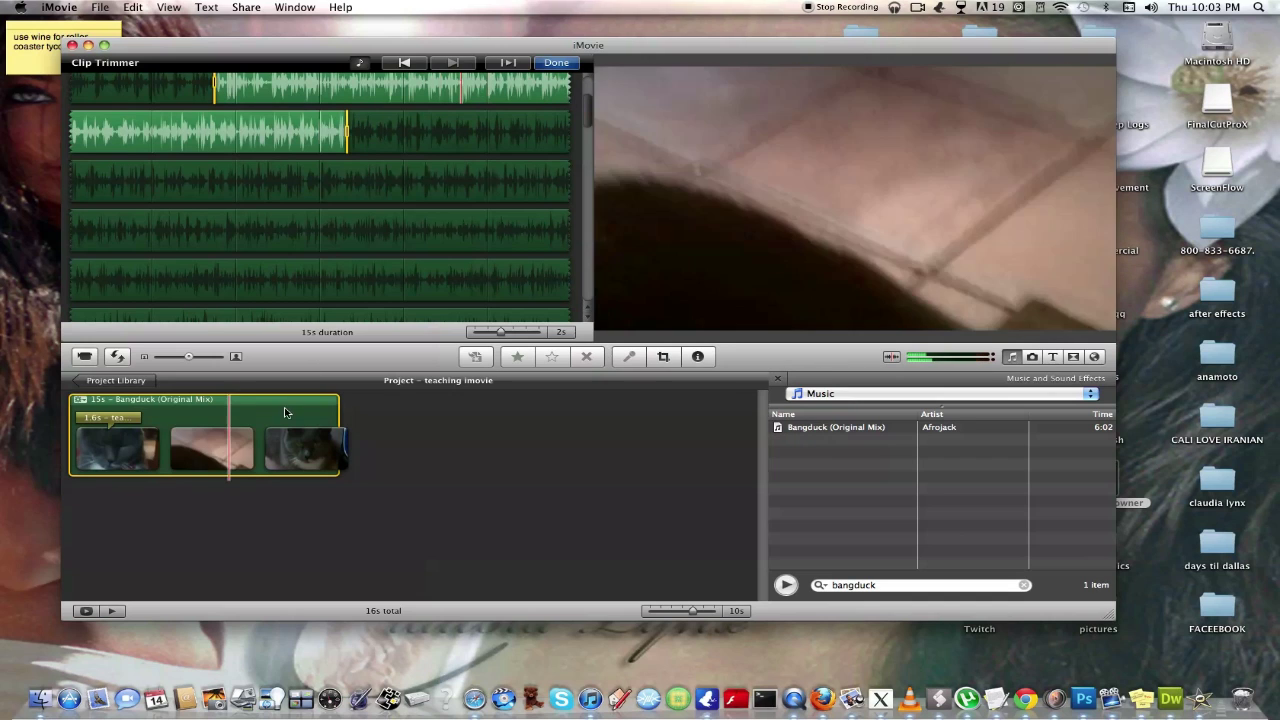
mouse_move(346, 143)
left_mouse_down()
mouse_move(250, 140)
mouse_move(348, 95)
left_mouse_up()
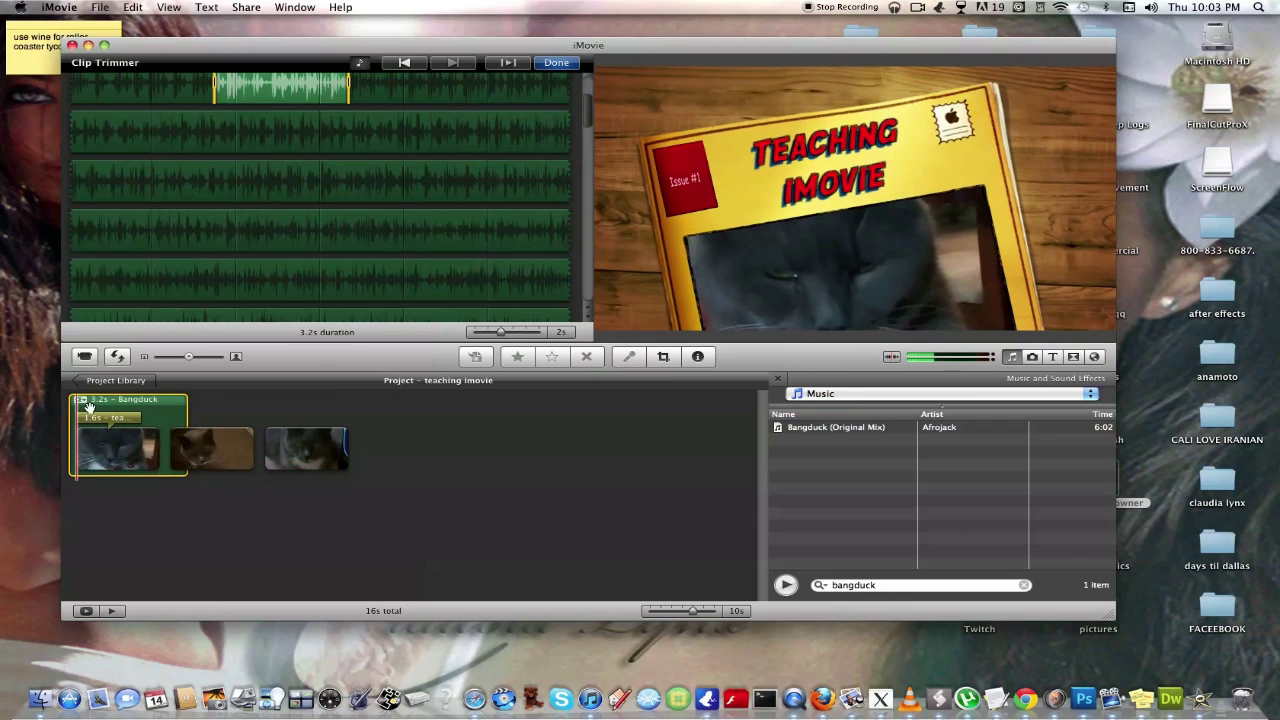
Step: Move the trimmed music segment so it begins midway through the second project clip, and play that section
left_click_drag(103, 400, 218, 403)
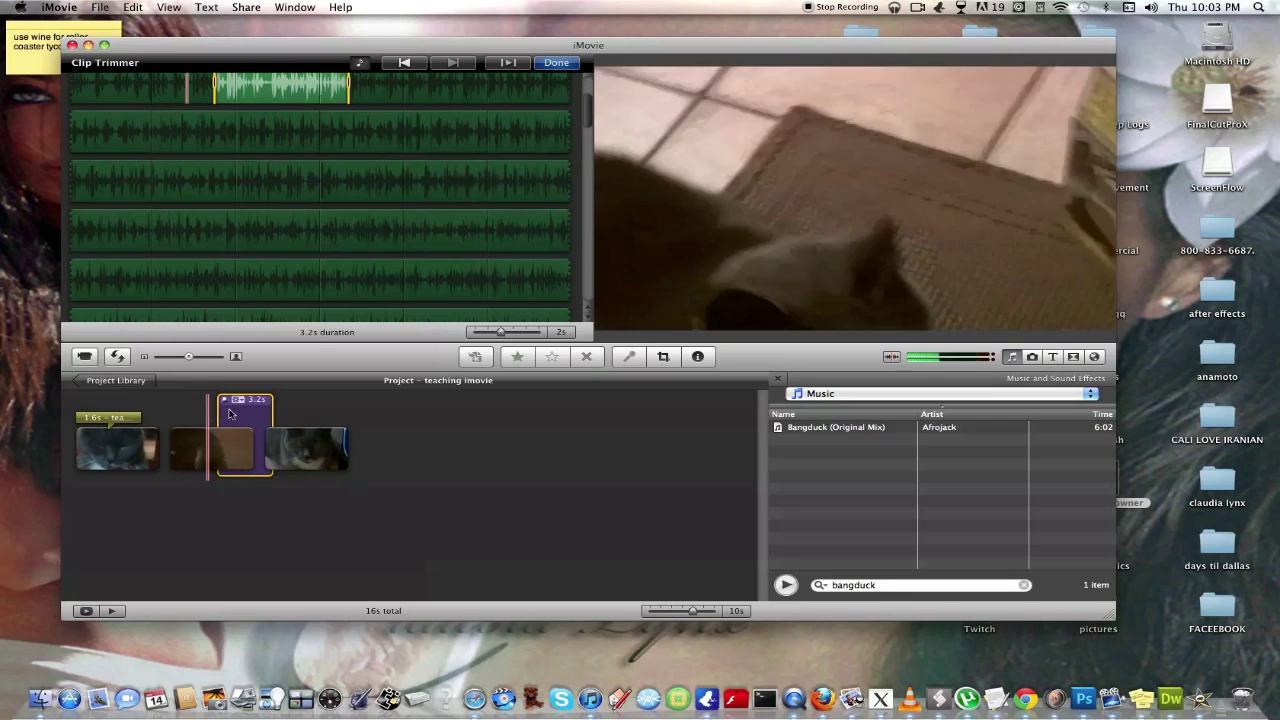
key("space")
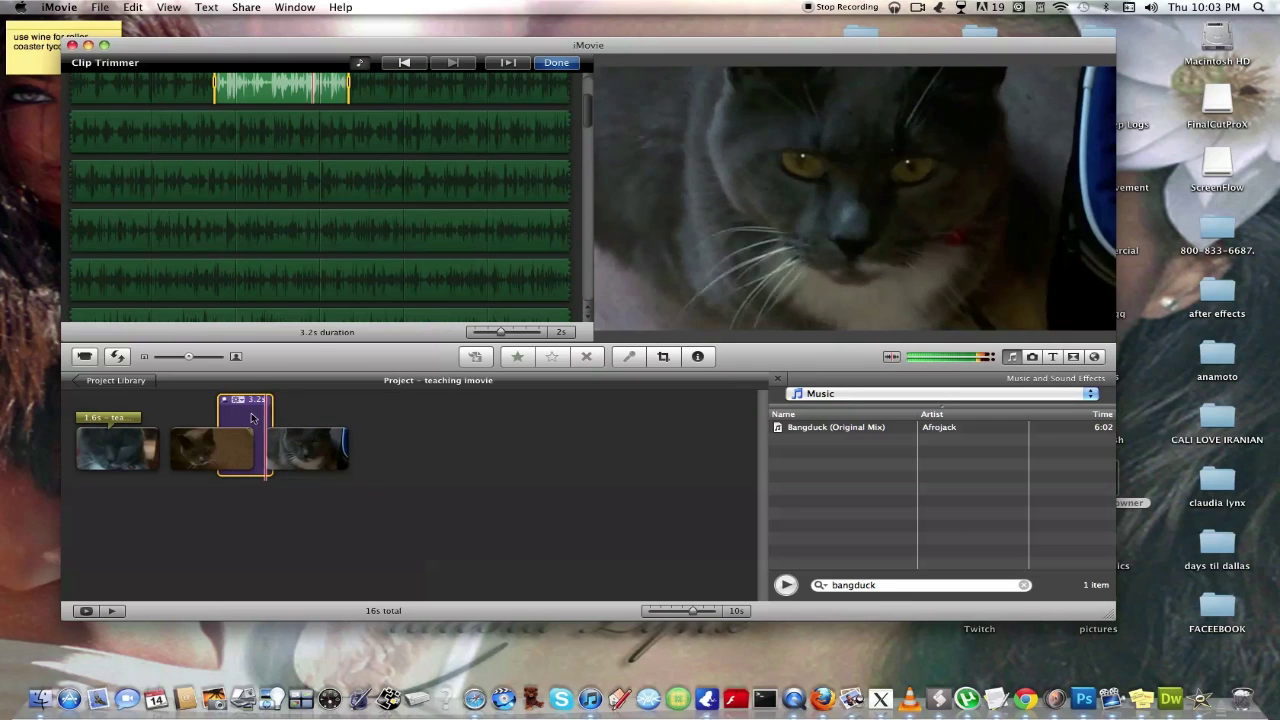
key("space")
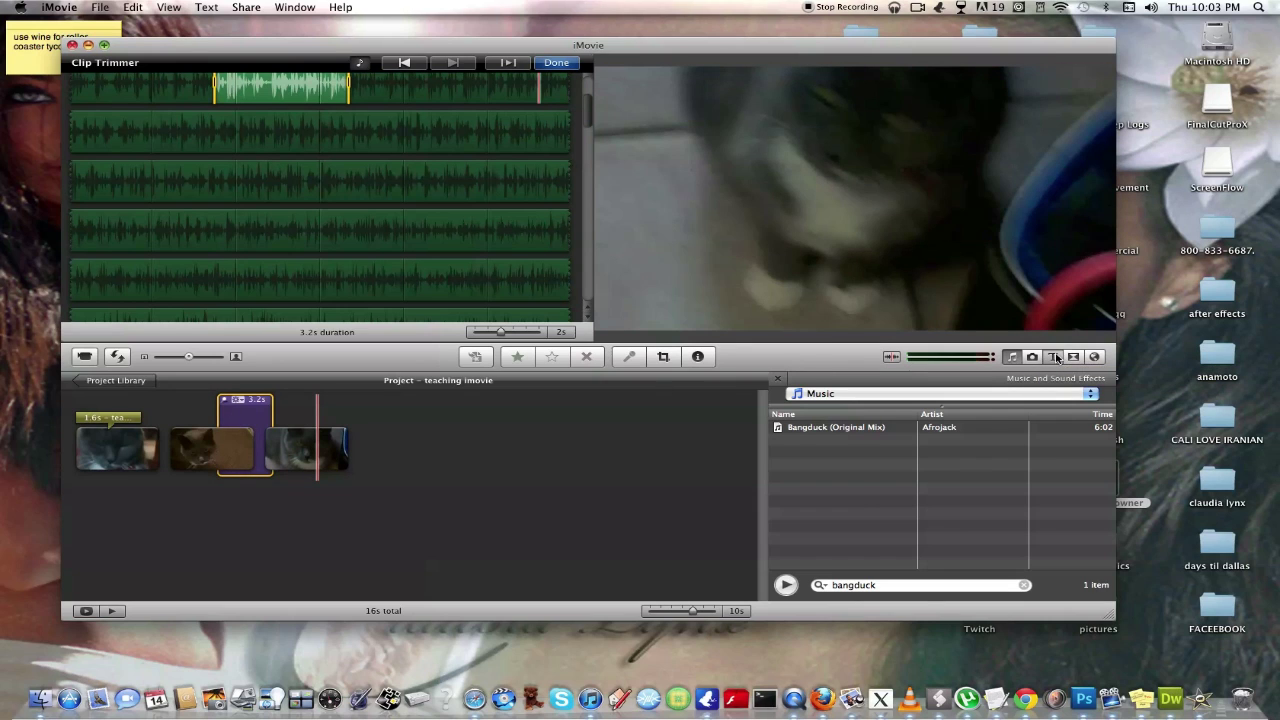
Step: Add the Credits 1 title after the last project clip with the Curtain background
left_click(1055, 357)
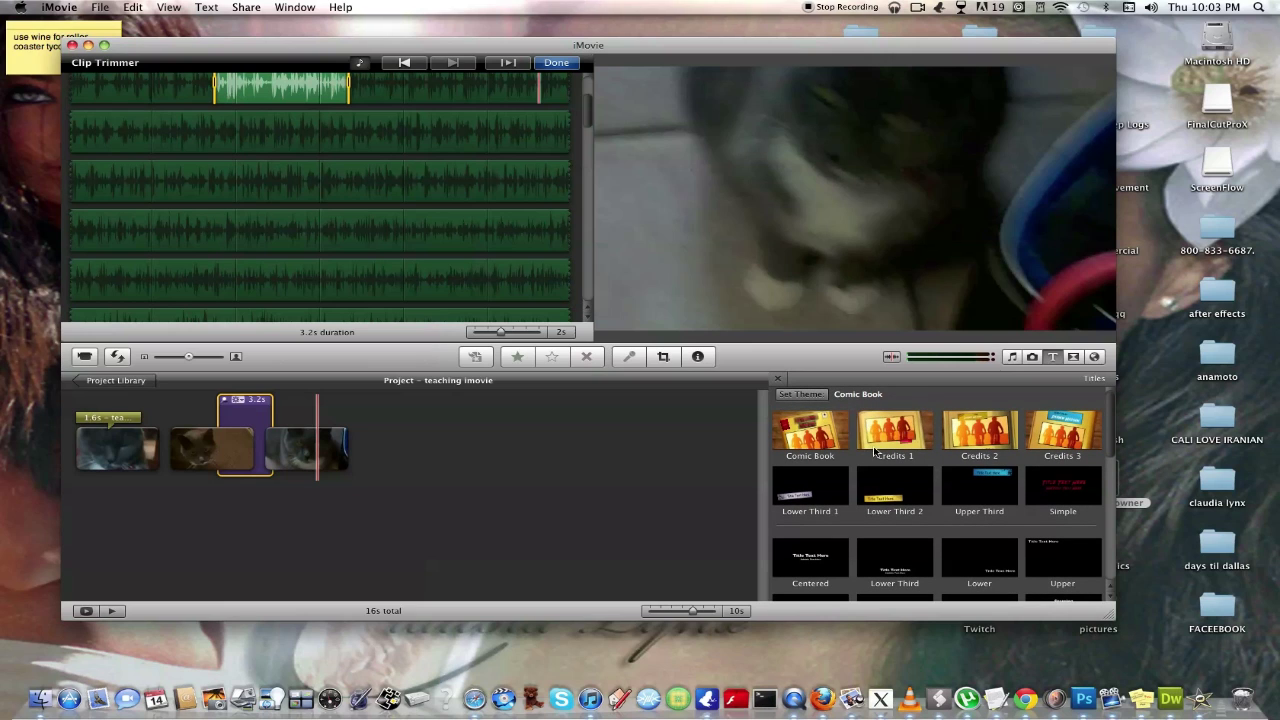
mouse_move(891, 433)
left_mouse_down()
mouse_move(800, 471)
mouse_move(425, 455)
mouse_move(393, 478)
mouse_move(406, 441)
mouse_move(419, 461)
left_mouse_up()
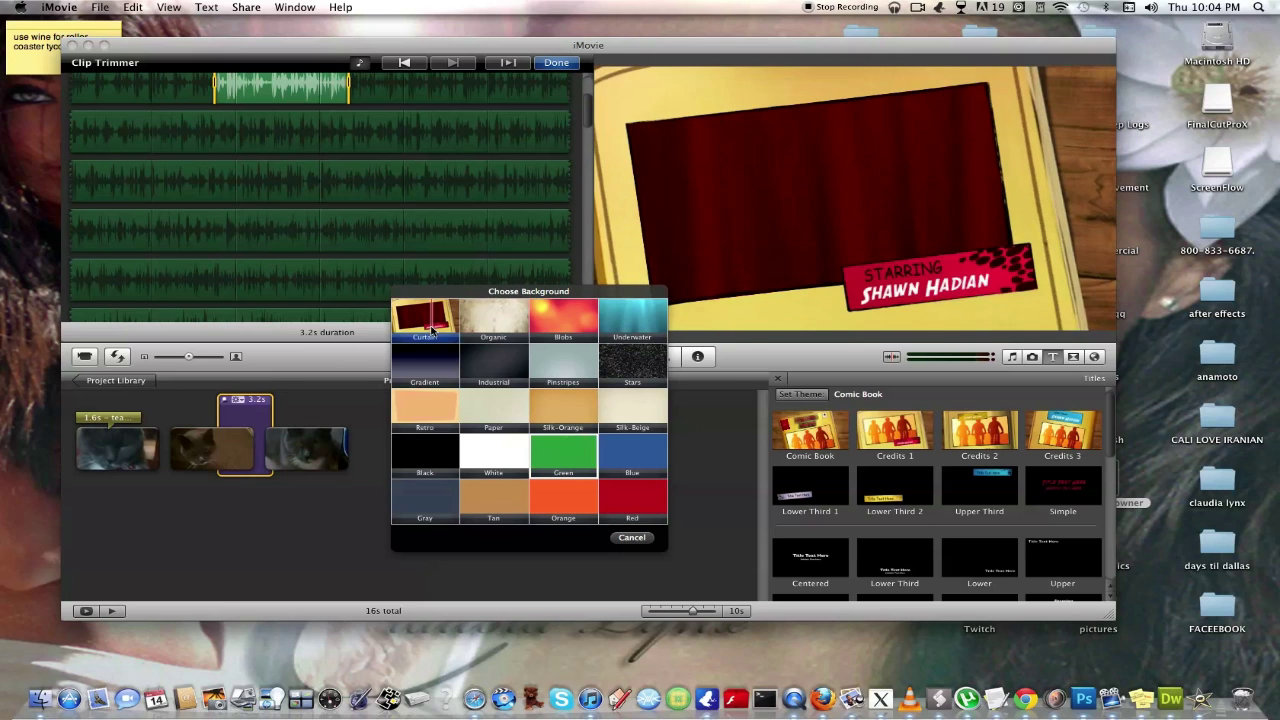
left_click(632, 537)
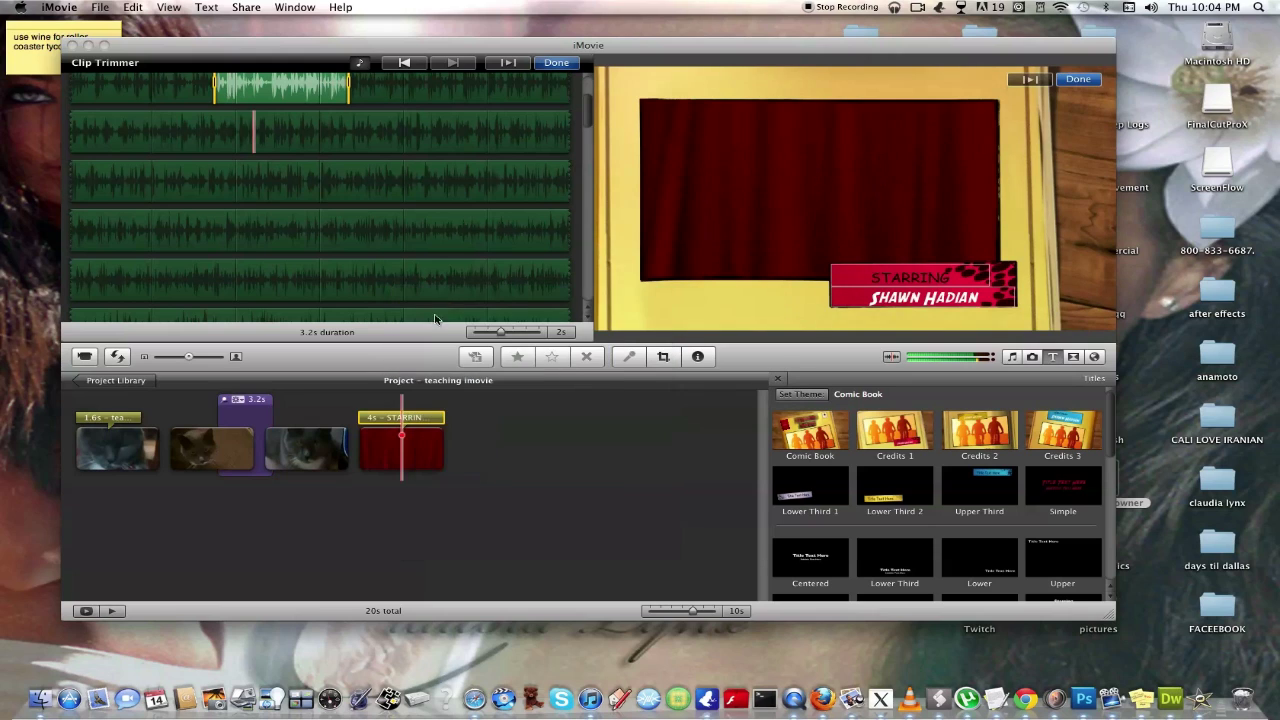
Step: Replace the name line under "STARRING" in the closing title with "TEACHING IMOVIE"
left_click(902, 308)
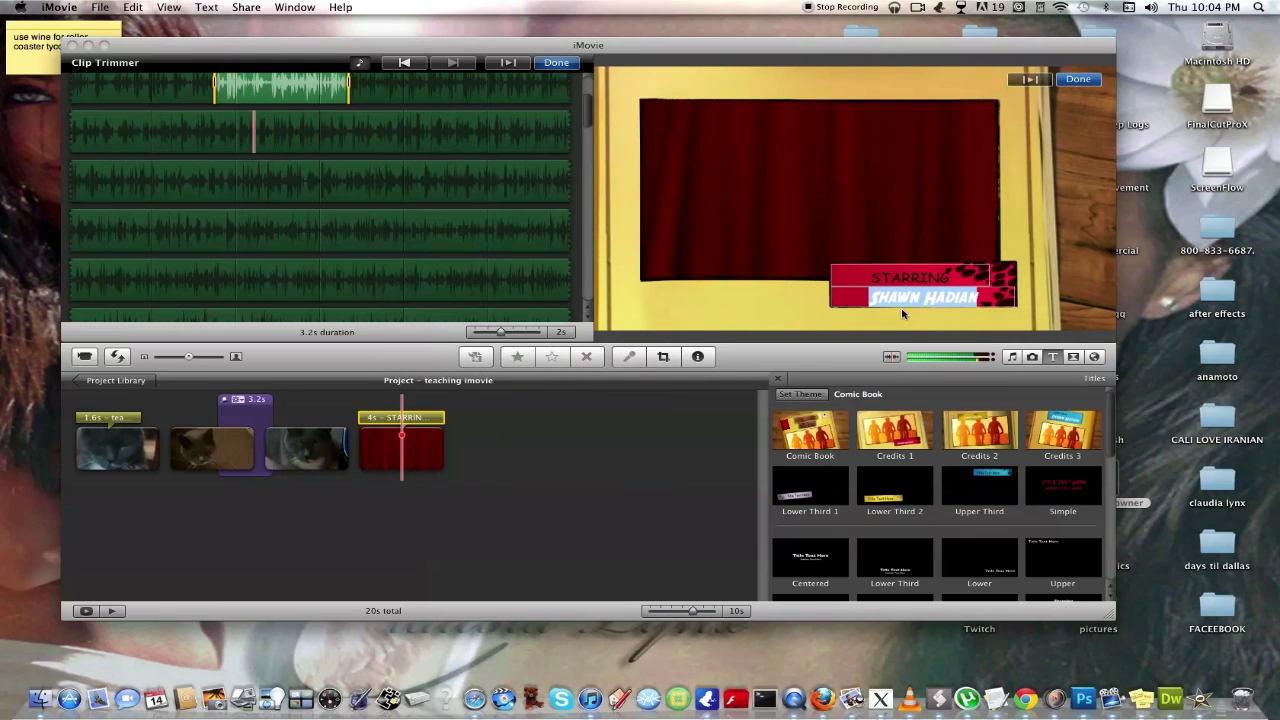
type("TEACHING")
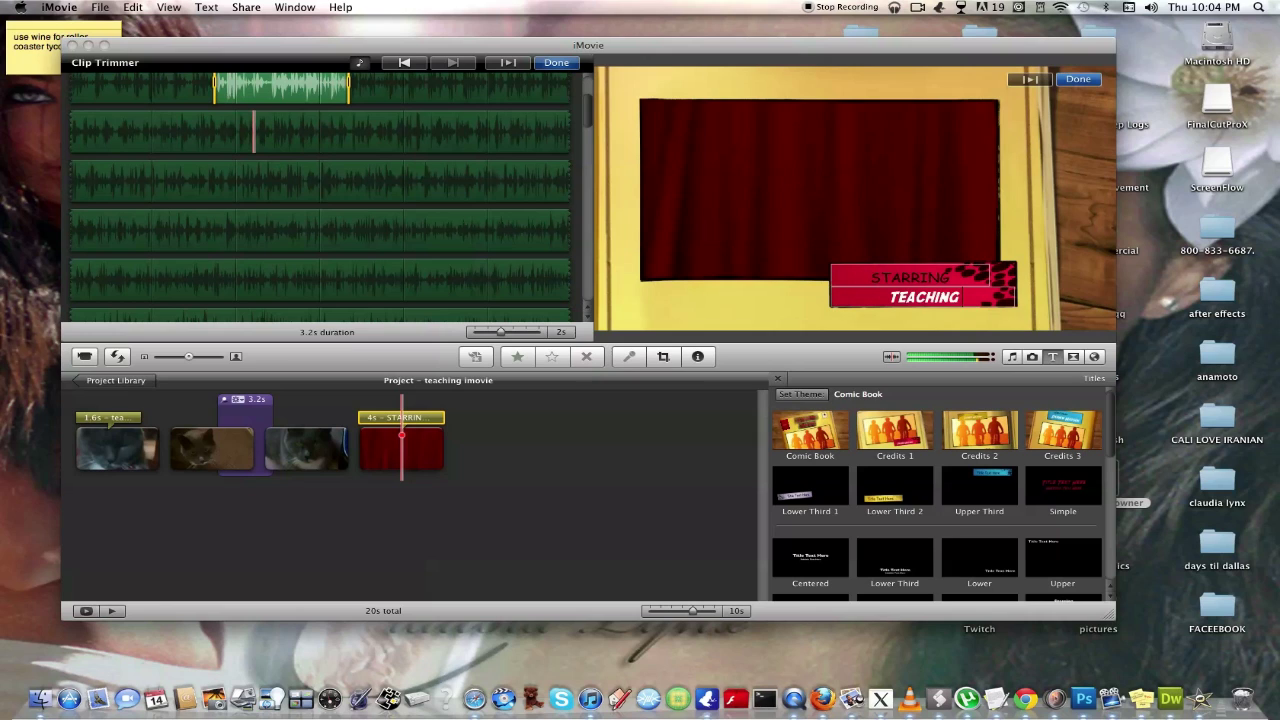
type(" IMOVIE")
key("super+a")
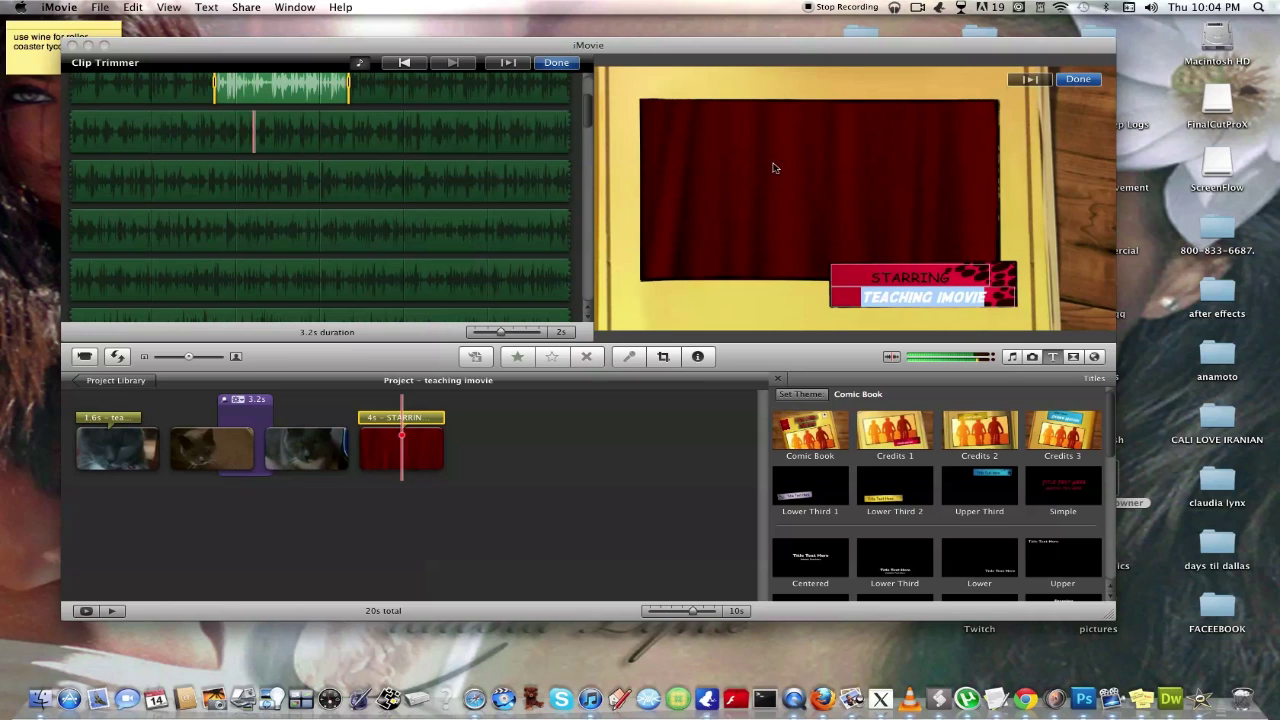
left_click(808, 212)
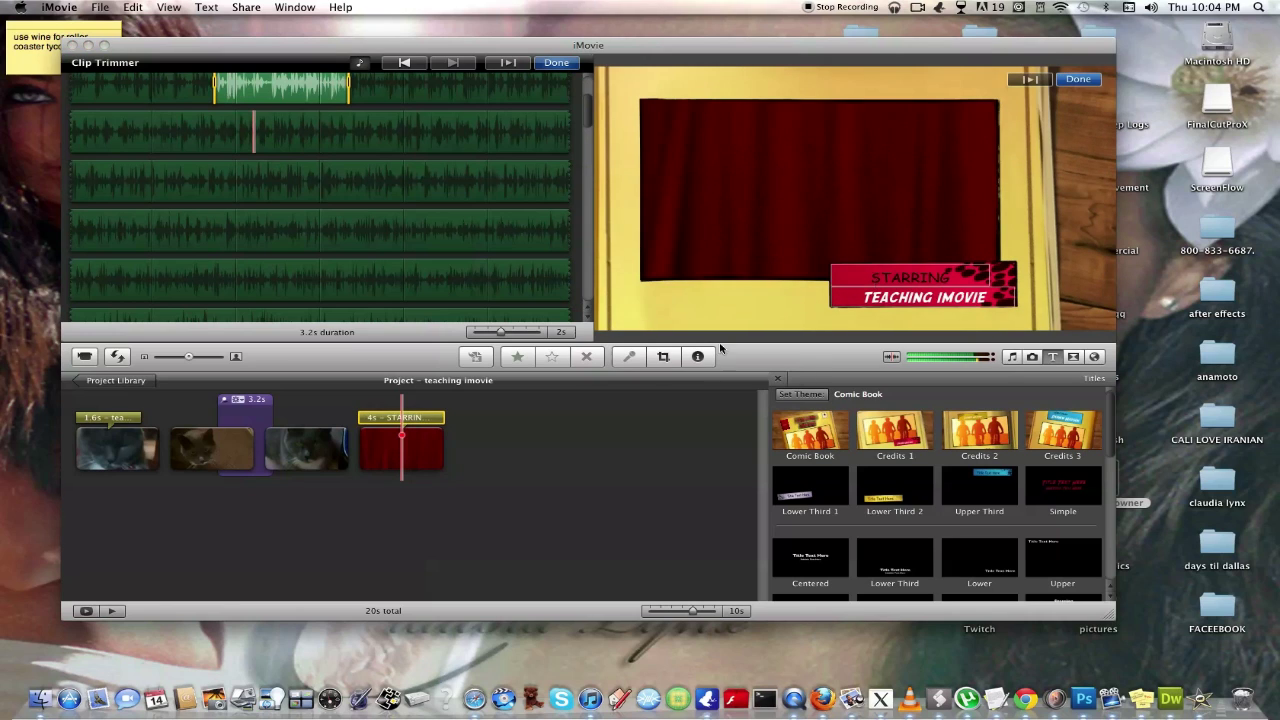
Step: View the closing title's duration setting in the Inspector, select its "STARRING" text, and close the Inspector
double_click(430, 418)
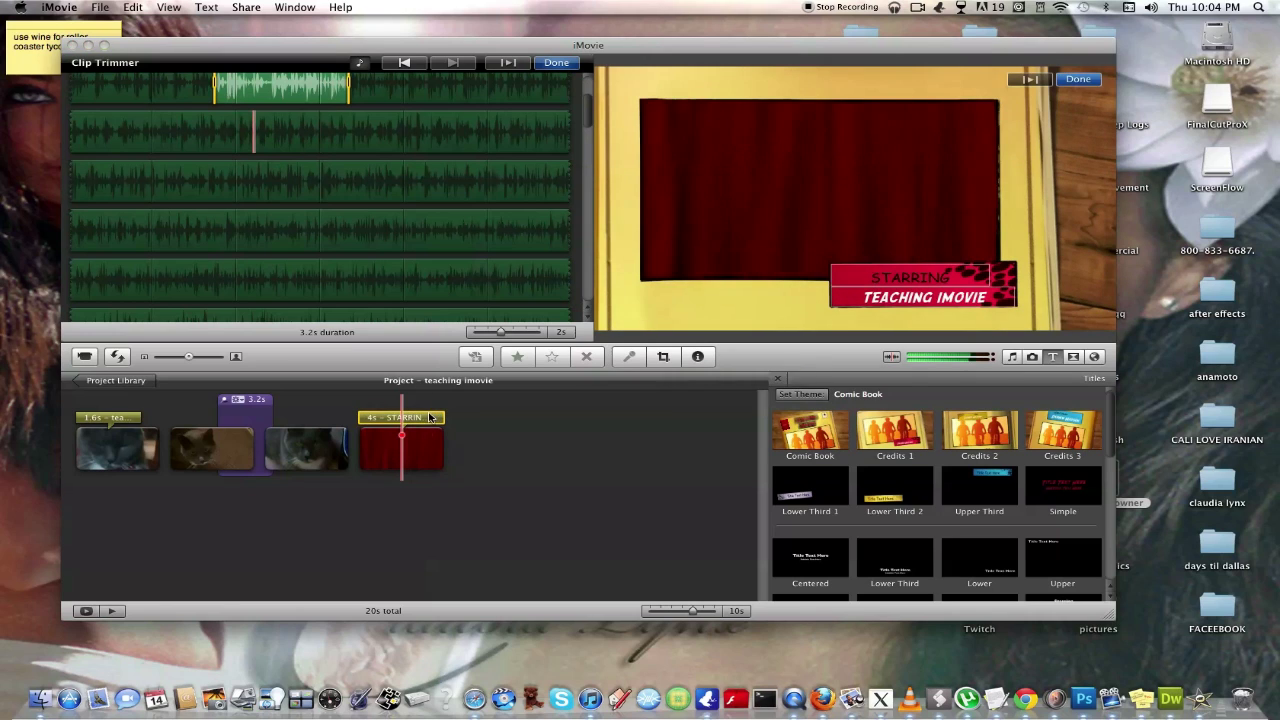
left_click(935, 296)
left_click(946, 279)
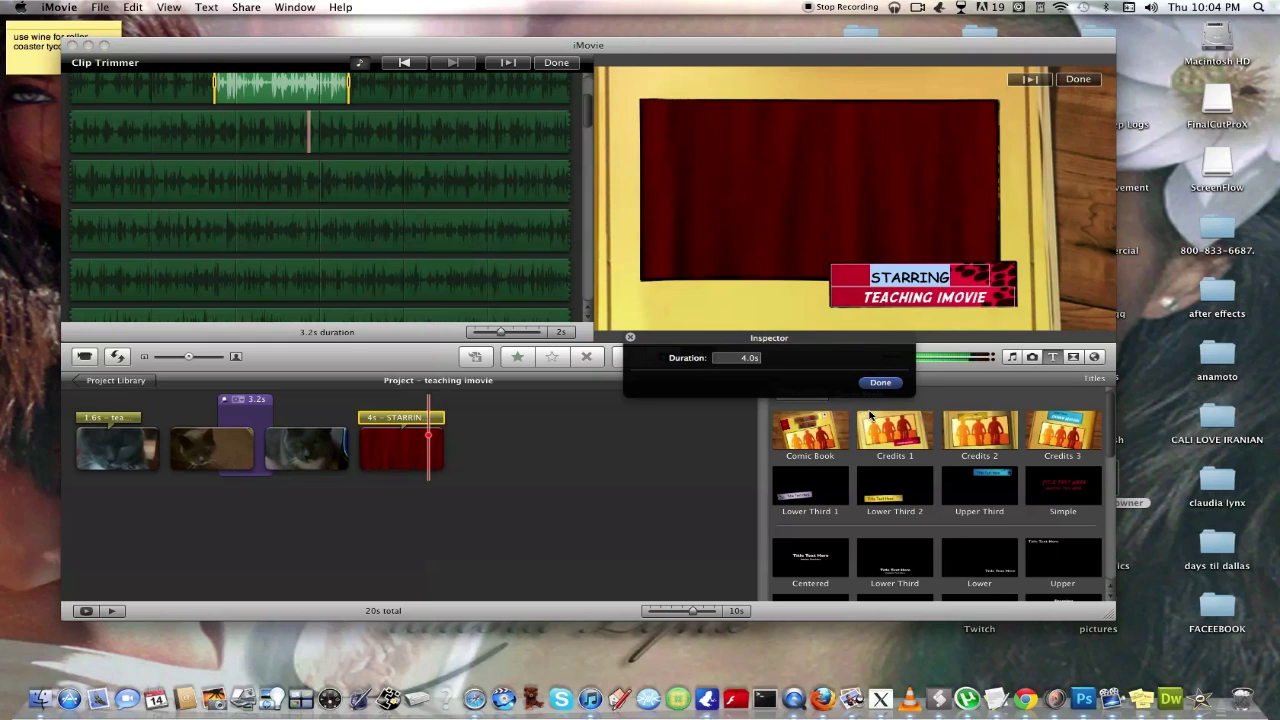
left_click(880, 382)
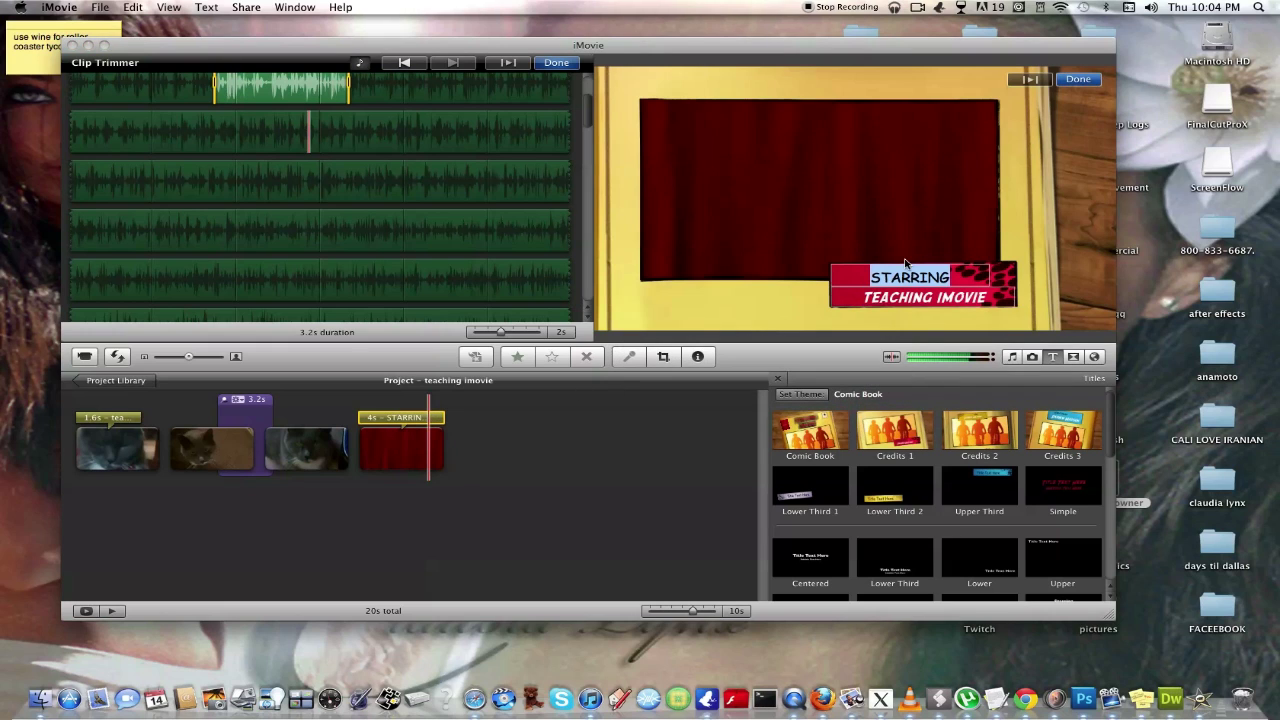
Step: Replace "STARRING" in the closing title with "presenting"
key("BackSpace")
type("presenti")
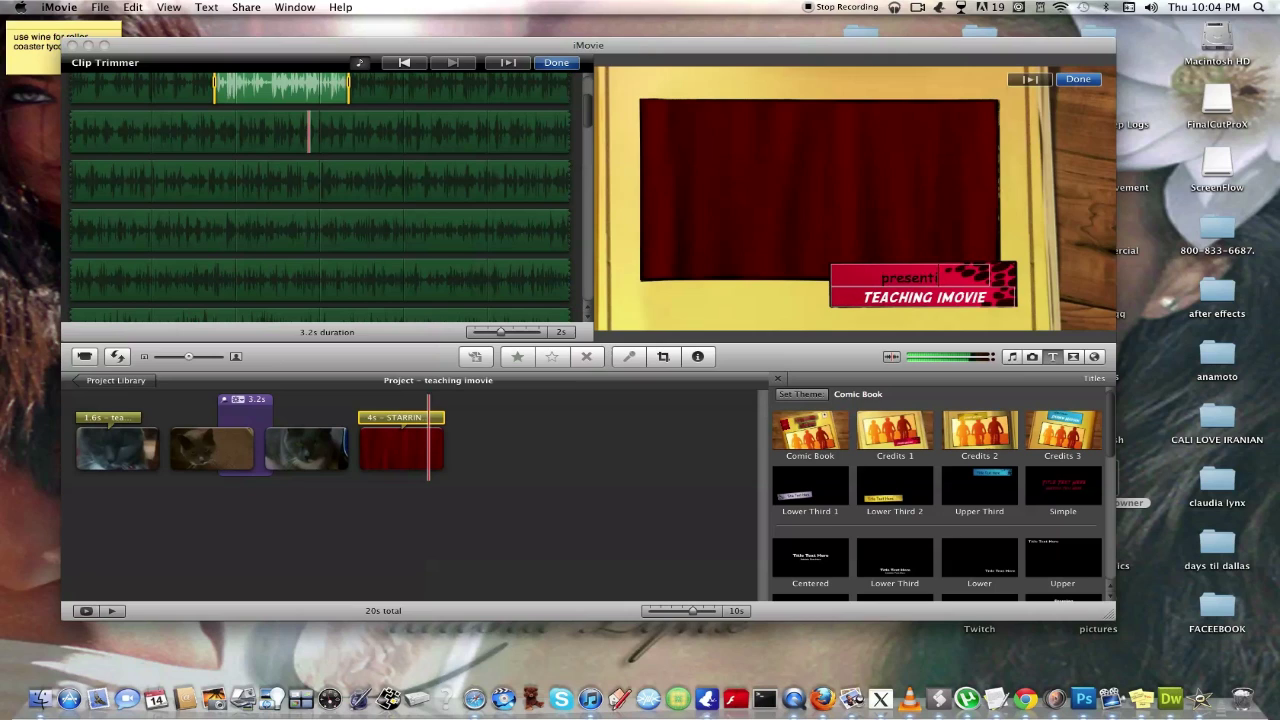
type("ng")
key("Tab")
Step: Fill the closing title's name line with the placeholder text "MDSDFDSFDFAS" and finish editing the title
type("MC")
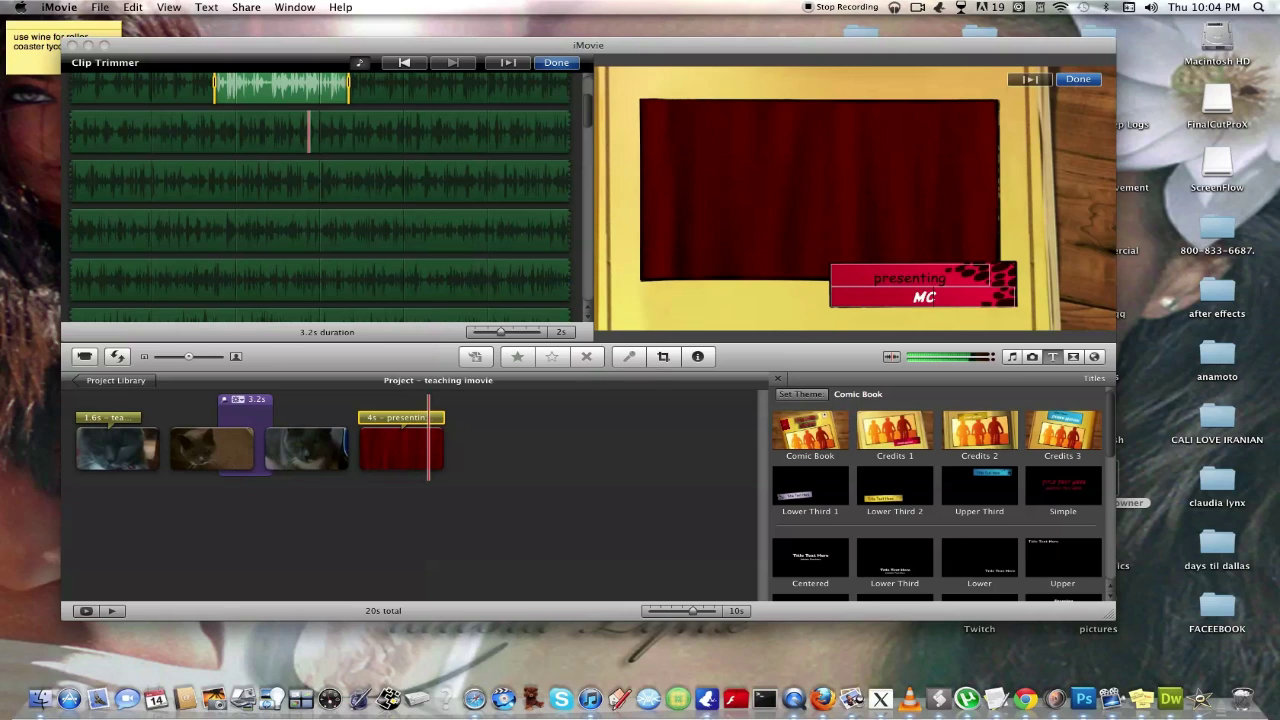
type("LE")
key("BackSpace")
type("MMSMM")
key("BackSpace")
key("BackSpace")
key("BackSpace")
key("BackSpace")
type("CLE")
key("BackSpace")
key("BackSpace")
type("SDFDSFDFAS")
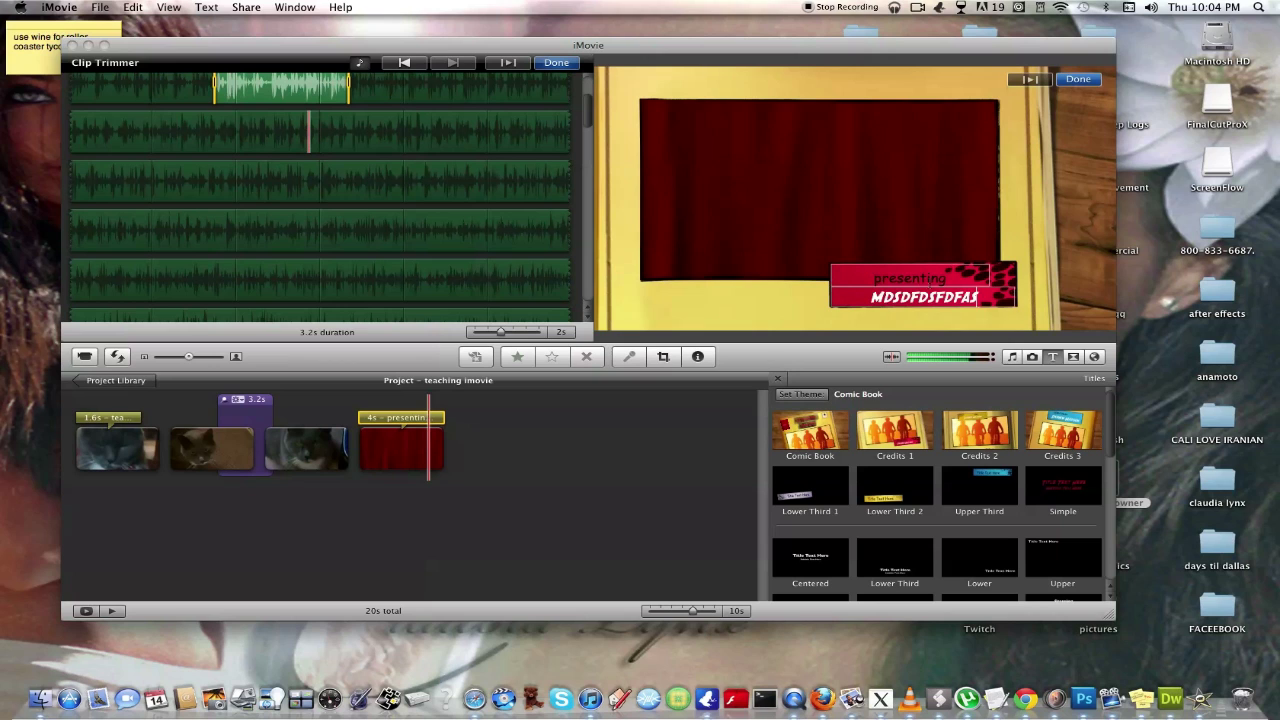
double_click(920, 281)
left_click(1012, 285)
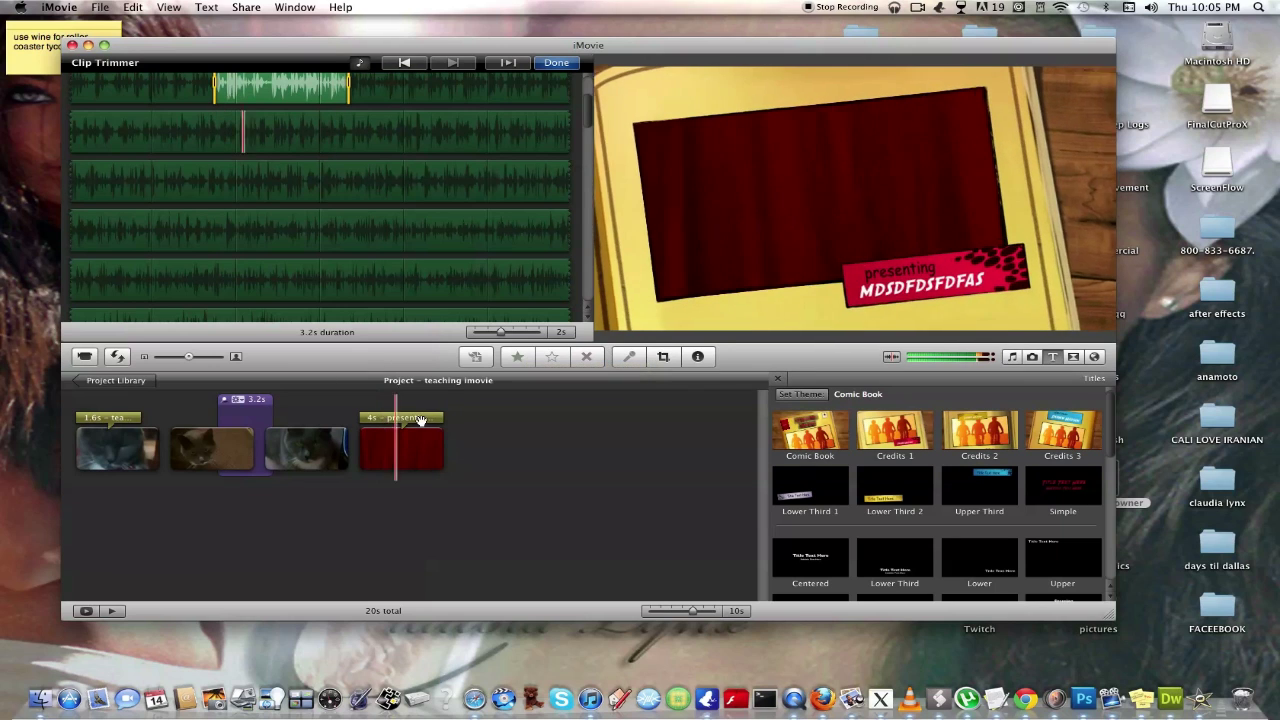
Step: View the closing curtain clip's duration and background settings, close them, and play the project
double_click(386, 432)
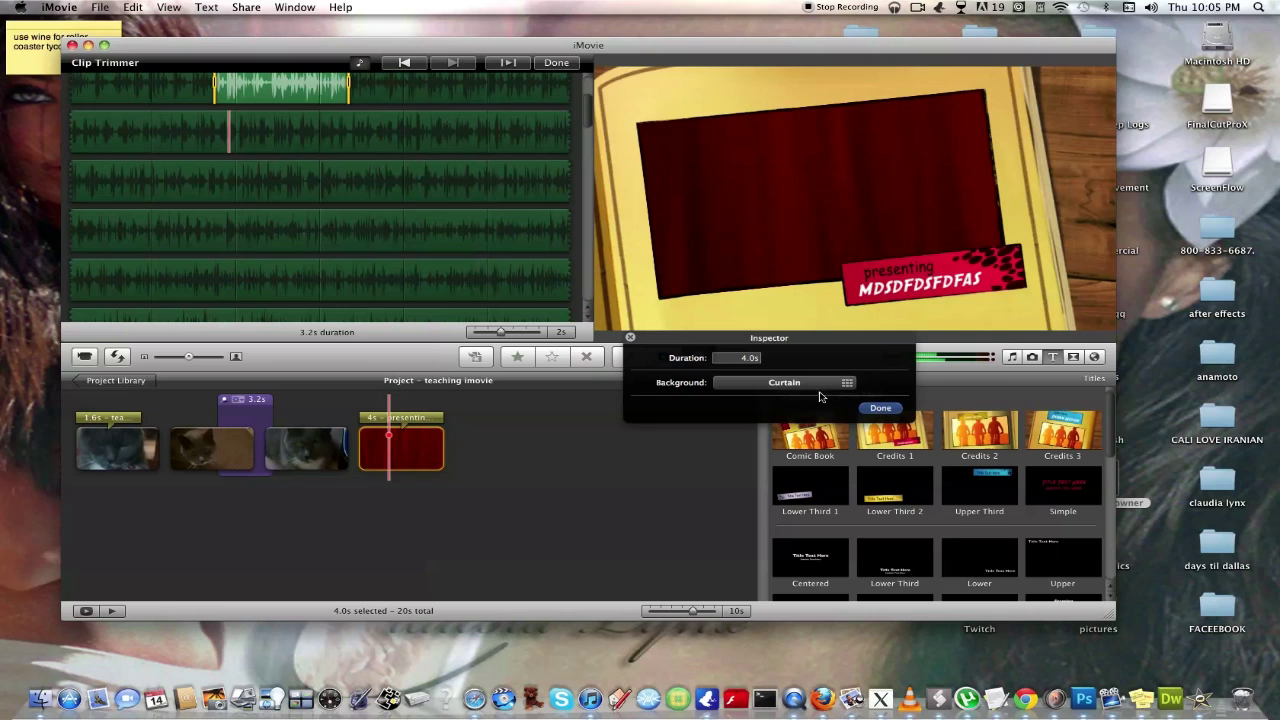
left_click(880, 408)
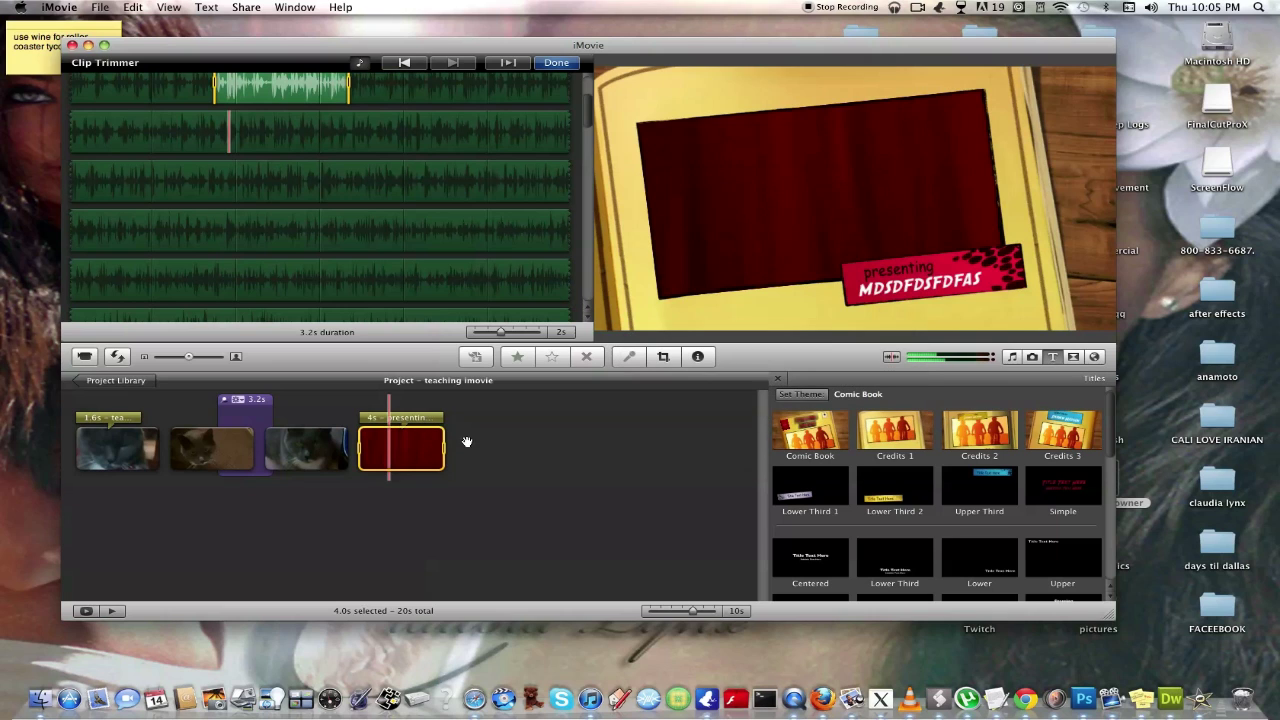
key("space")
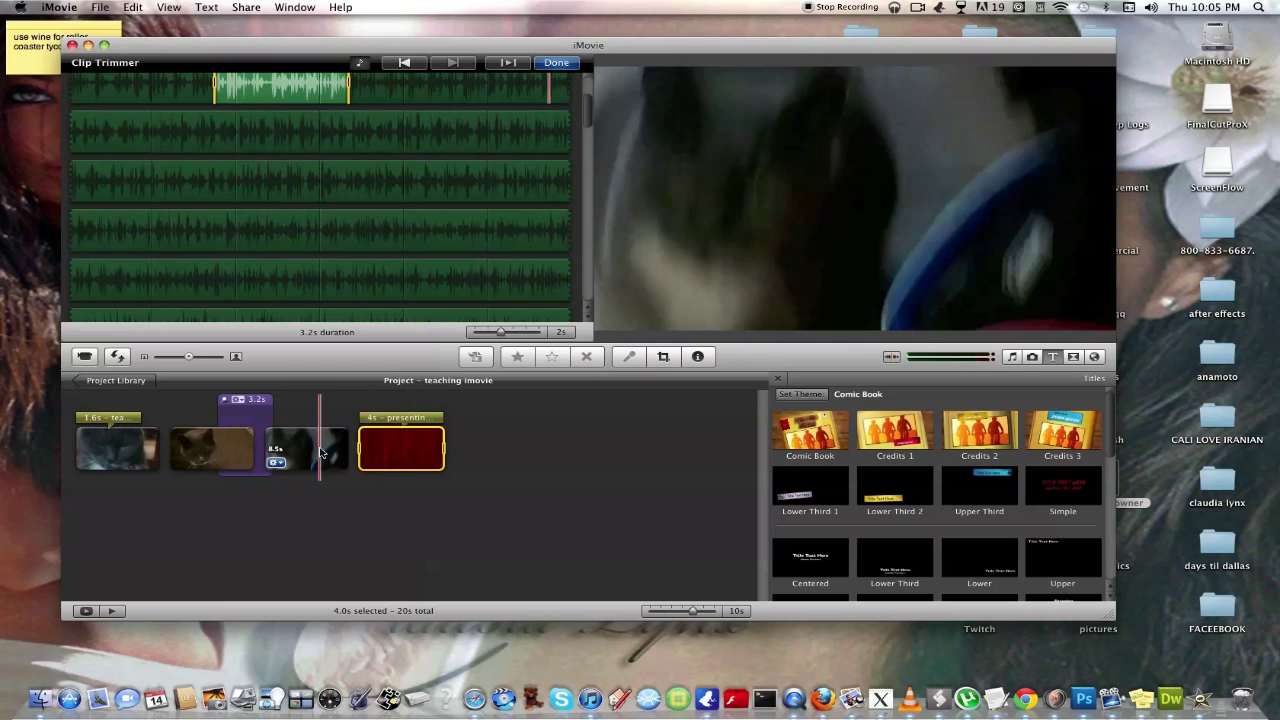
Step: Add the Centered title between the second and third project clips with the Silk-Beige background
scroll(811, 540, "down", 2)
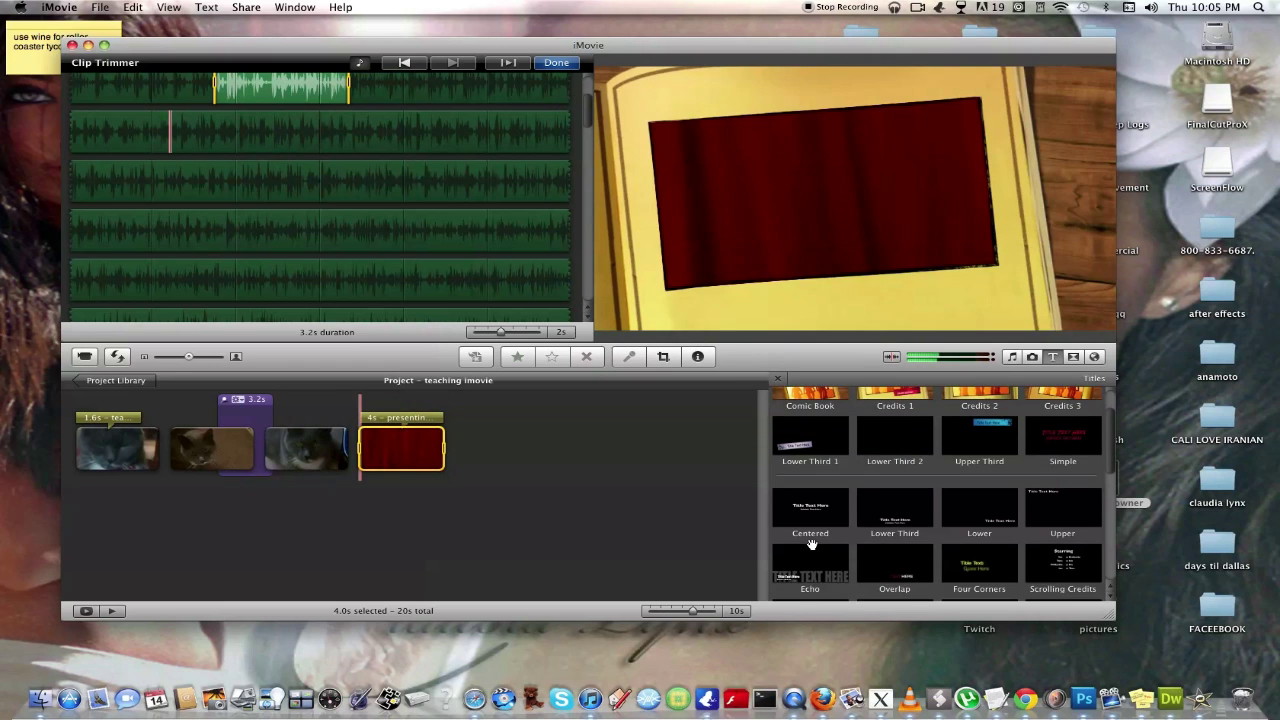
left_click_drag(810, 512, 260, 445)
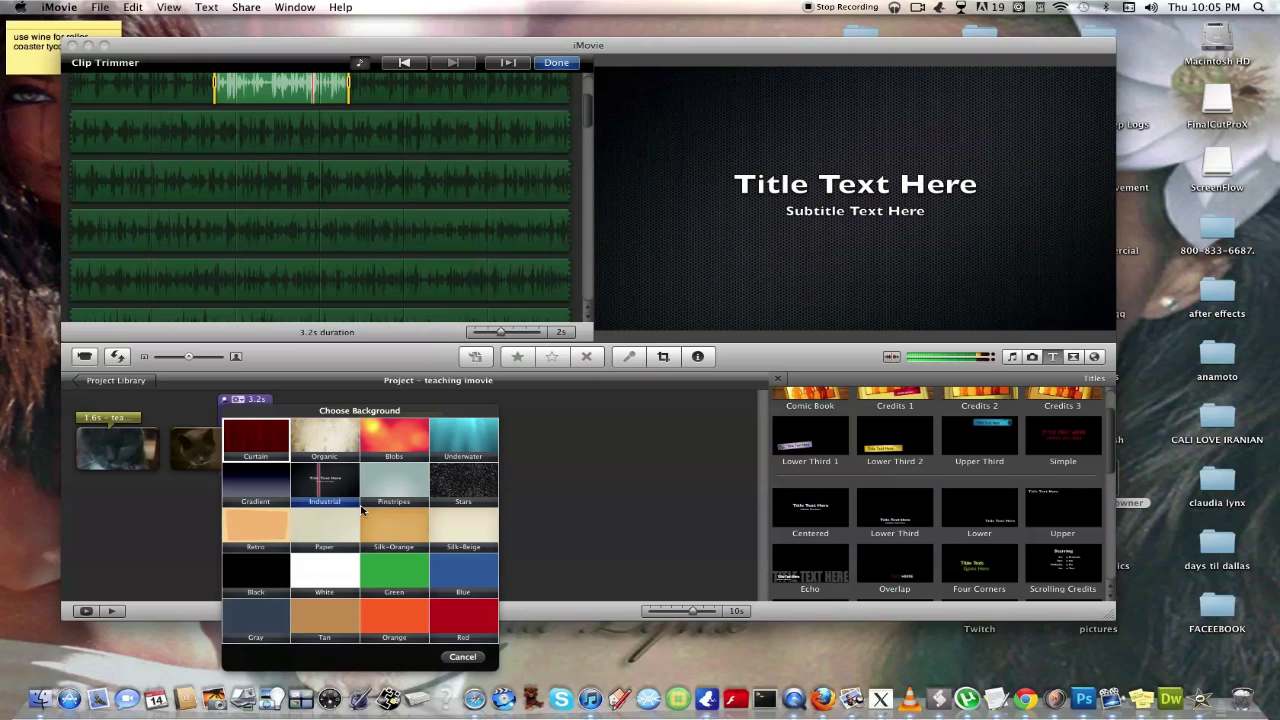
left_click(474, 518)
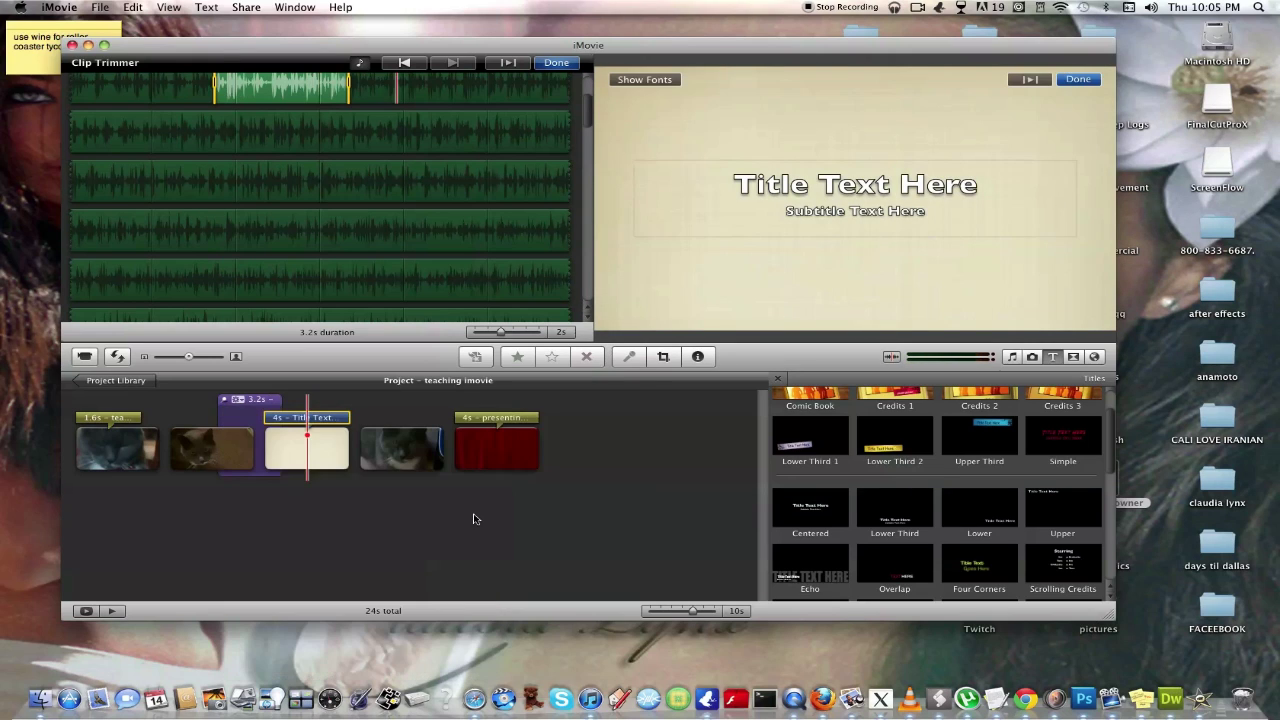
Step: Replace all the sample text in the Centered title with the presenter's name
left_click(801, 200)
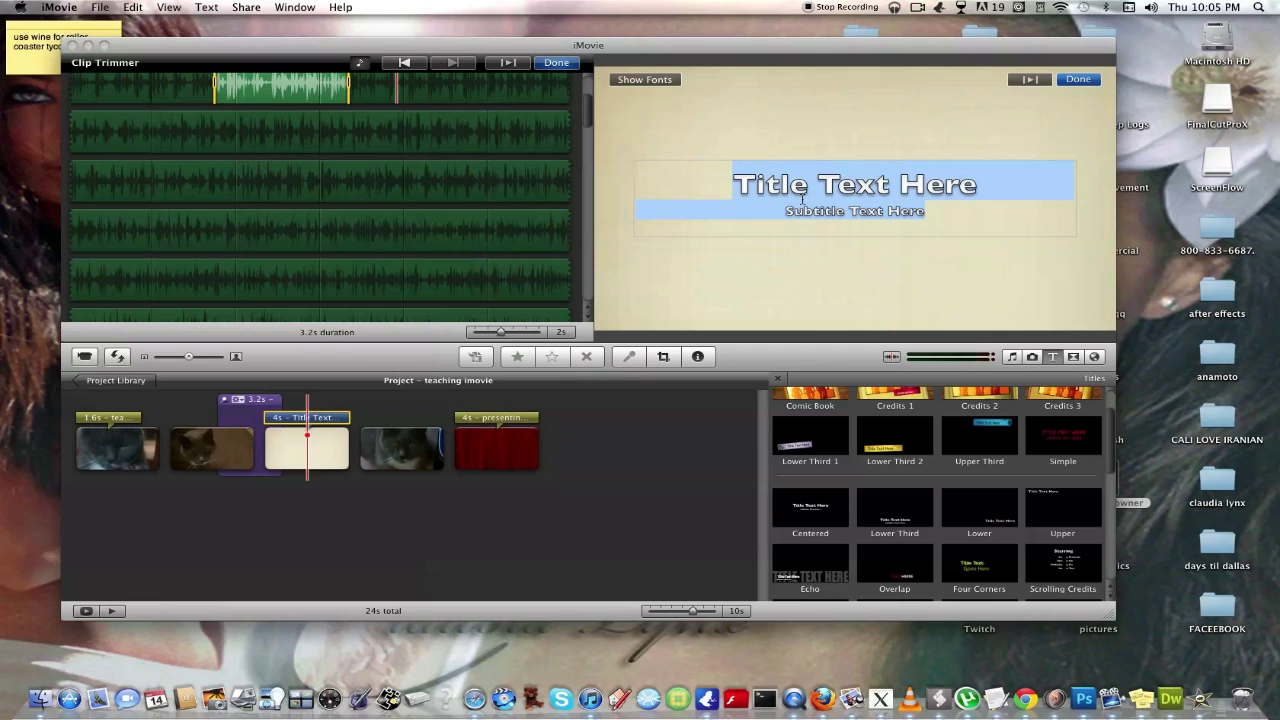
type("mcleeran")
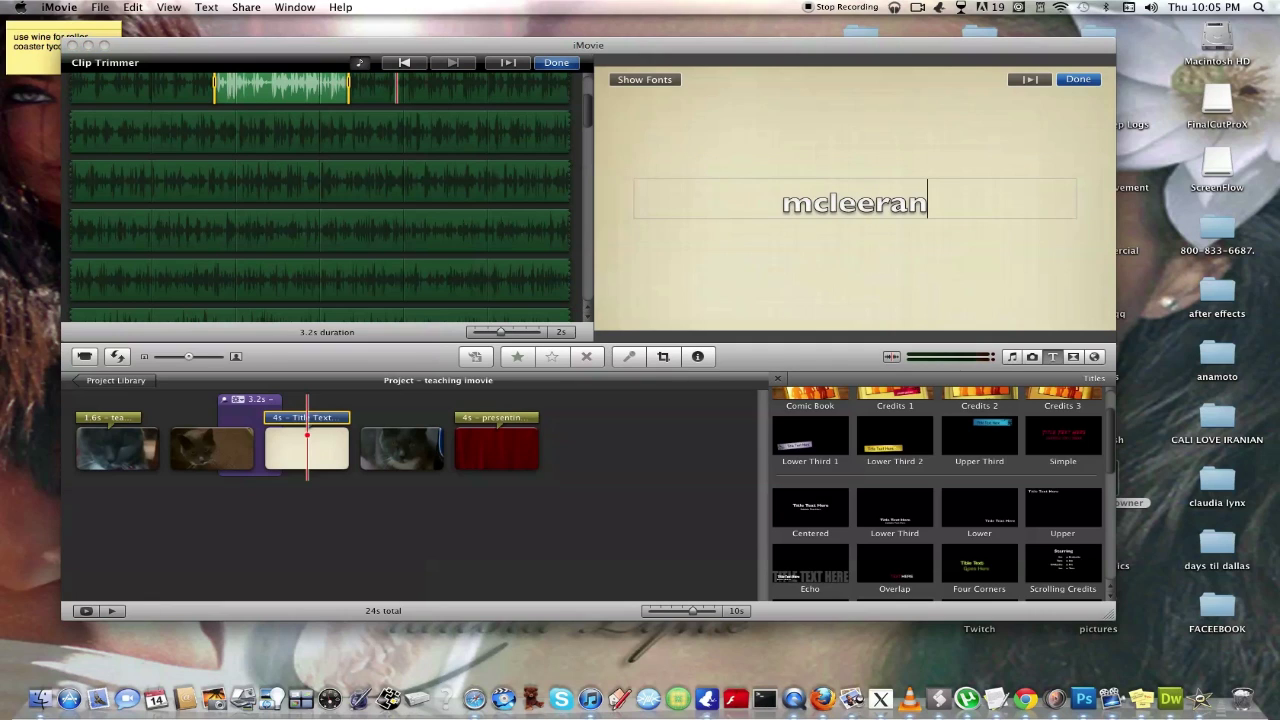
key("Return")
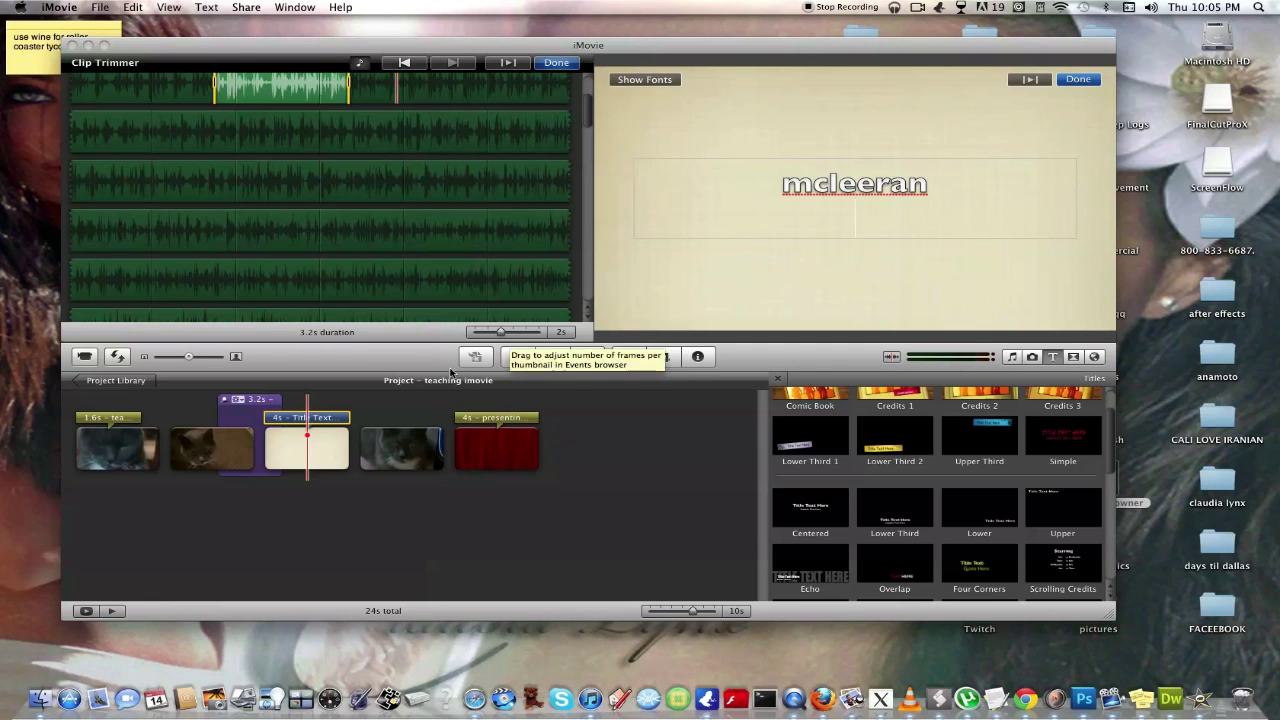
Step: Replace the name line under "presenting" in the closing curtain title with the presenter's name
left_click(497, 435)
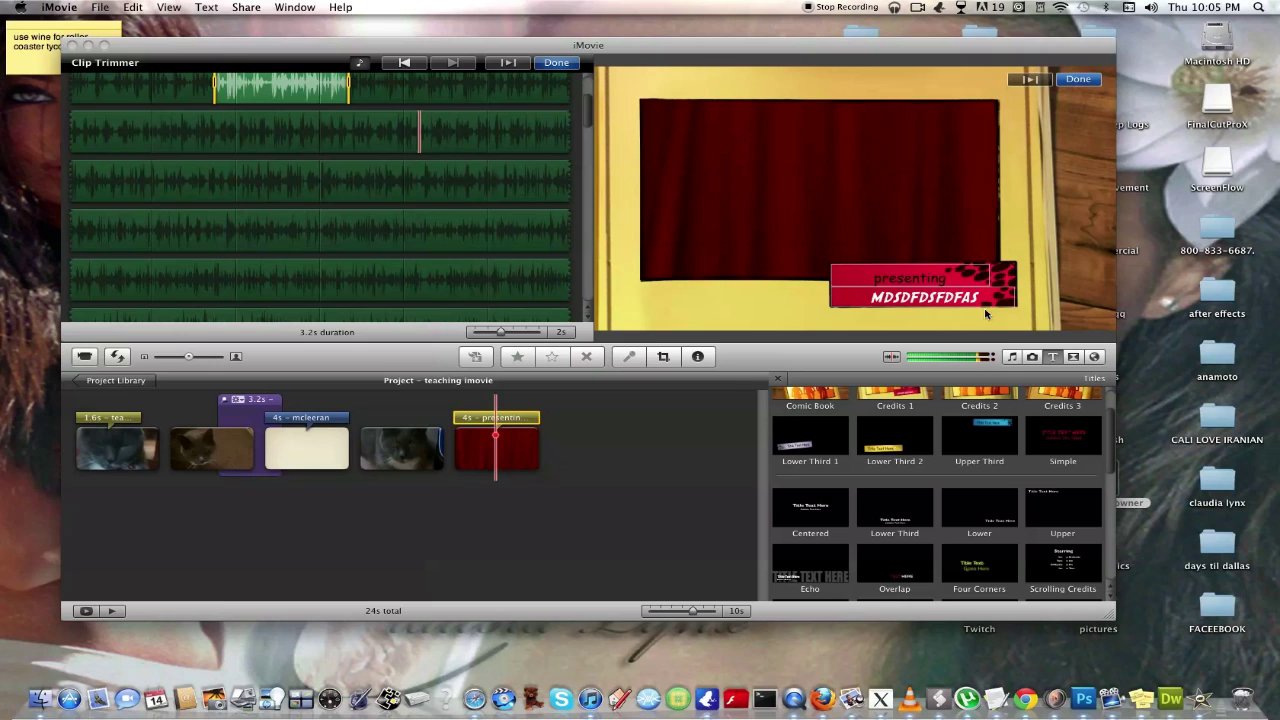
left_click_drag(978, 297, 851, 297)
type("mcleer")
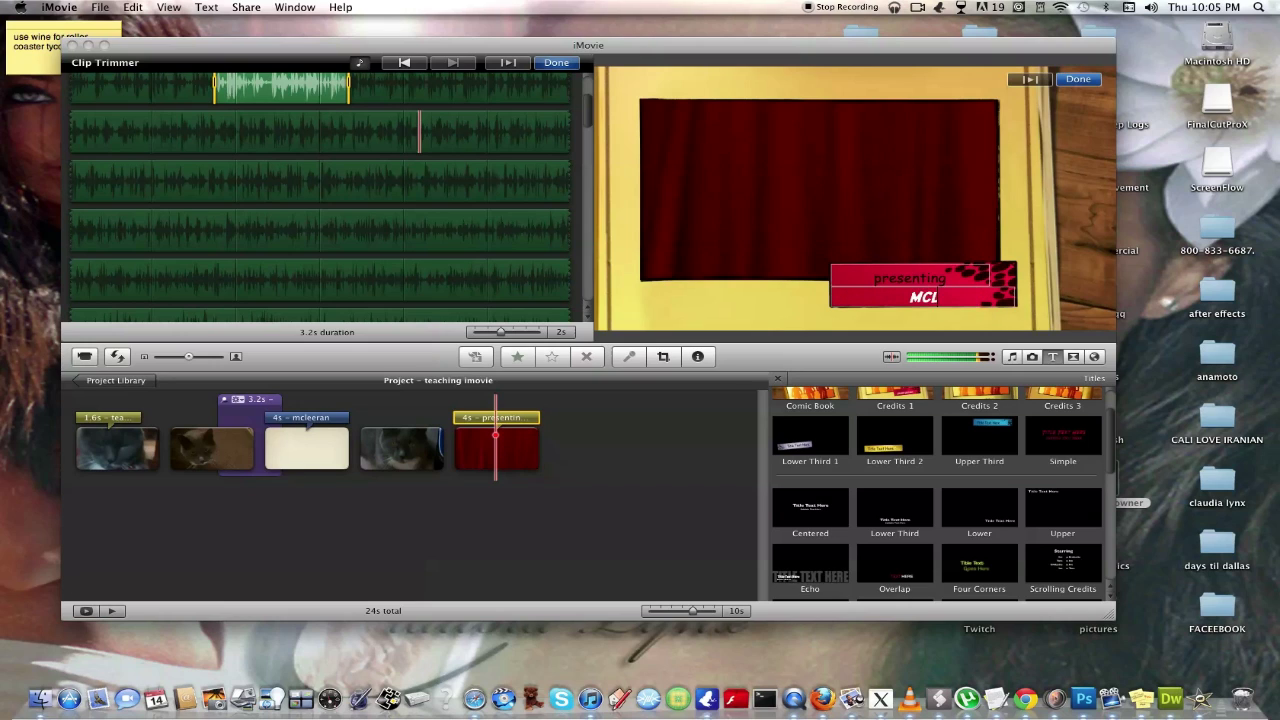
type("an")
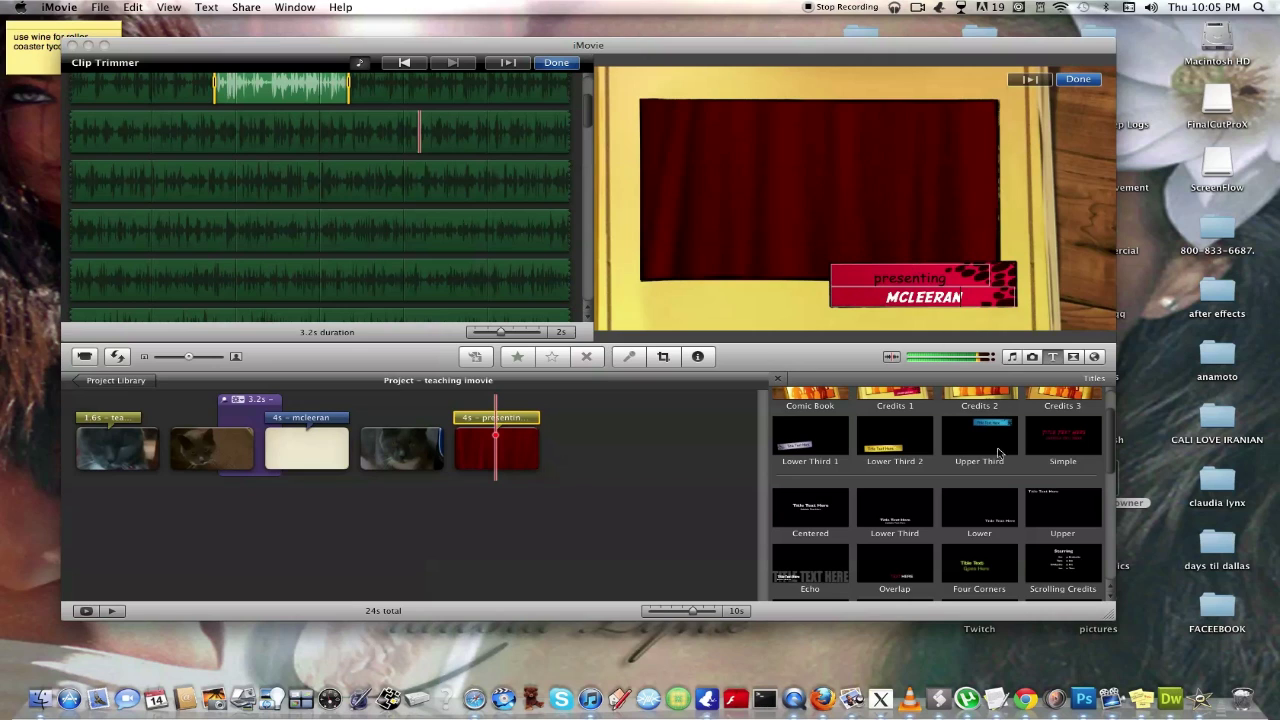
Step: Add the Far Far Away title at the end of the project with the Stars background
scroll(998, 535, "down", 3)
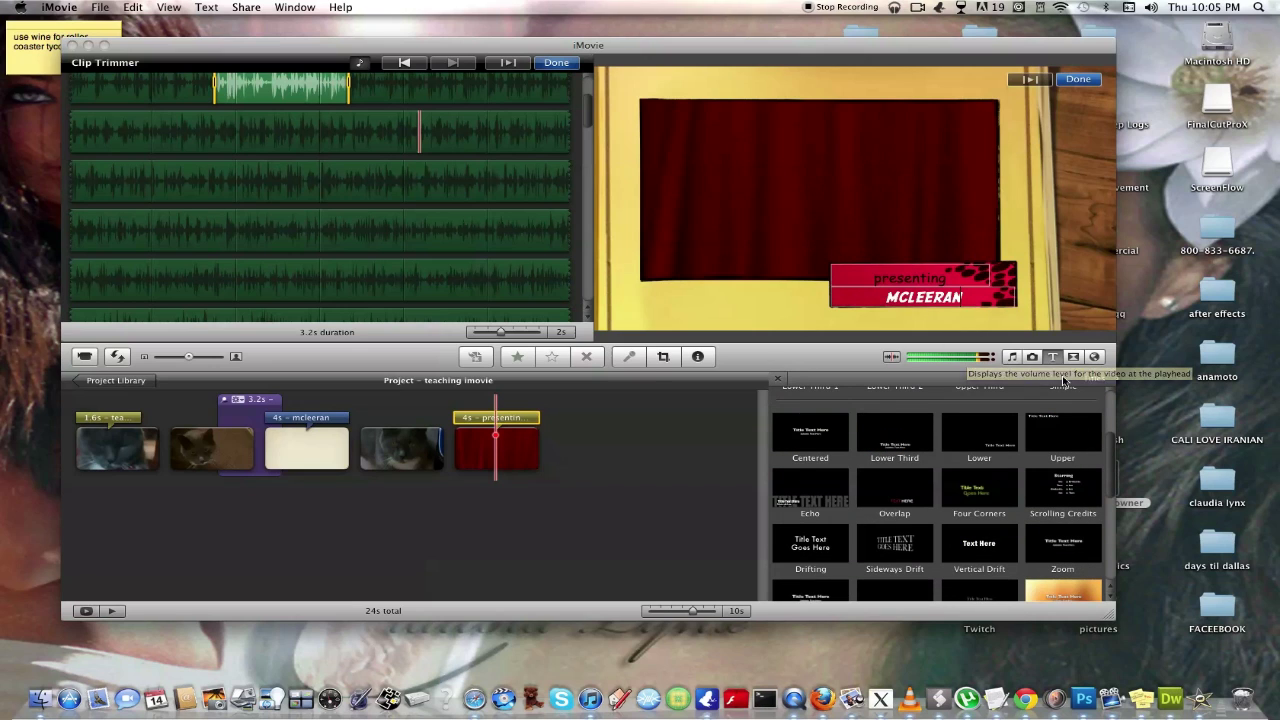
scroll(1016, 500, "down", 10)
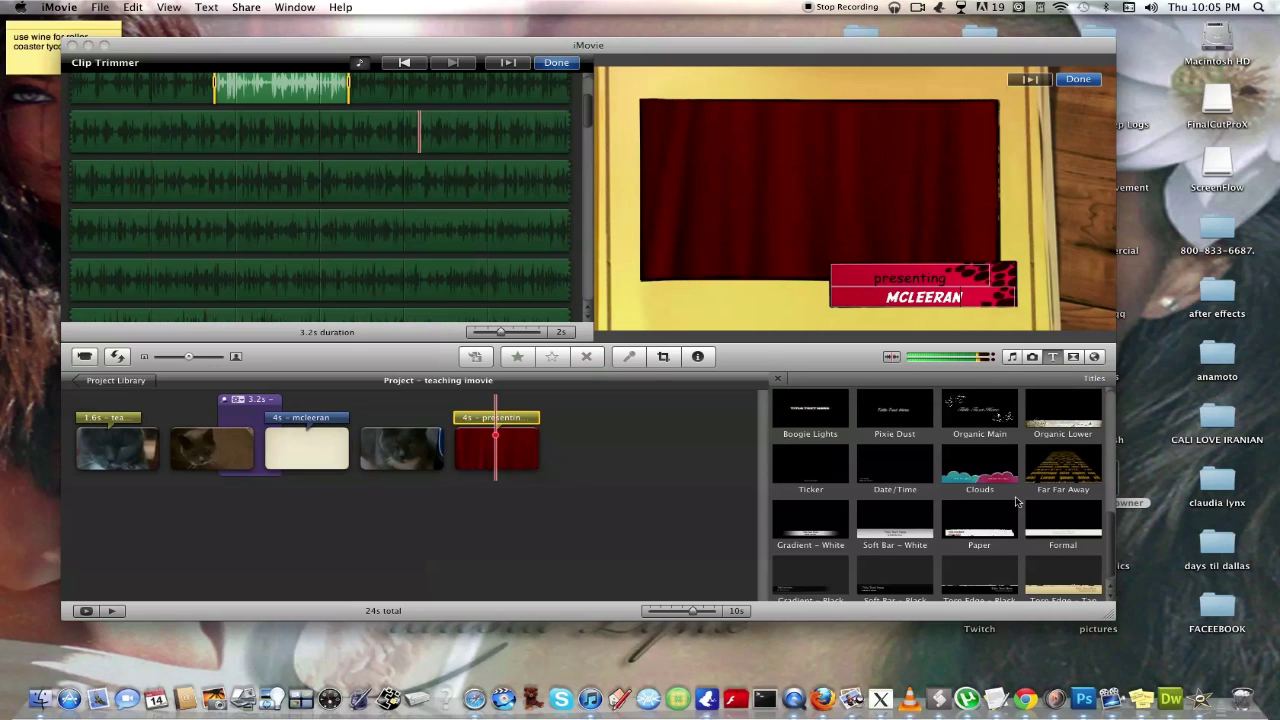
scroll(1010, 495, "down", 1)
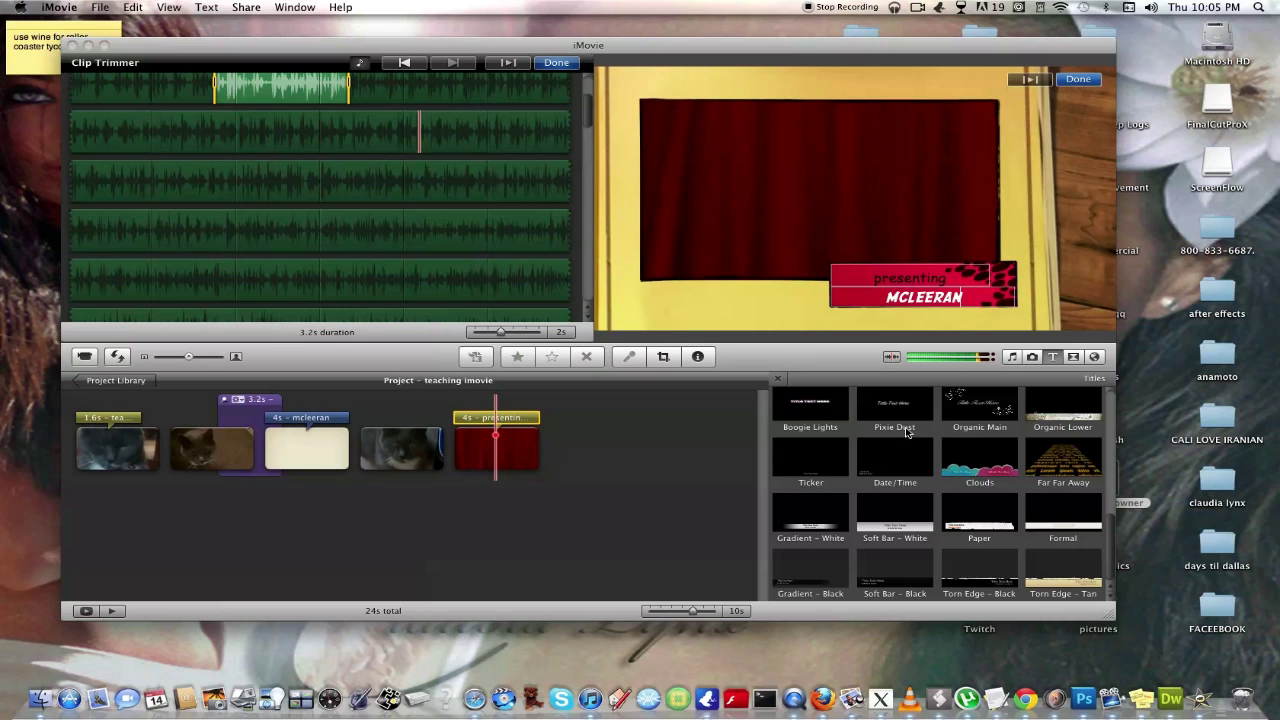
left_click_drag(1080, 465, 547, 430)
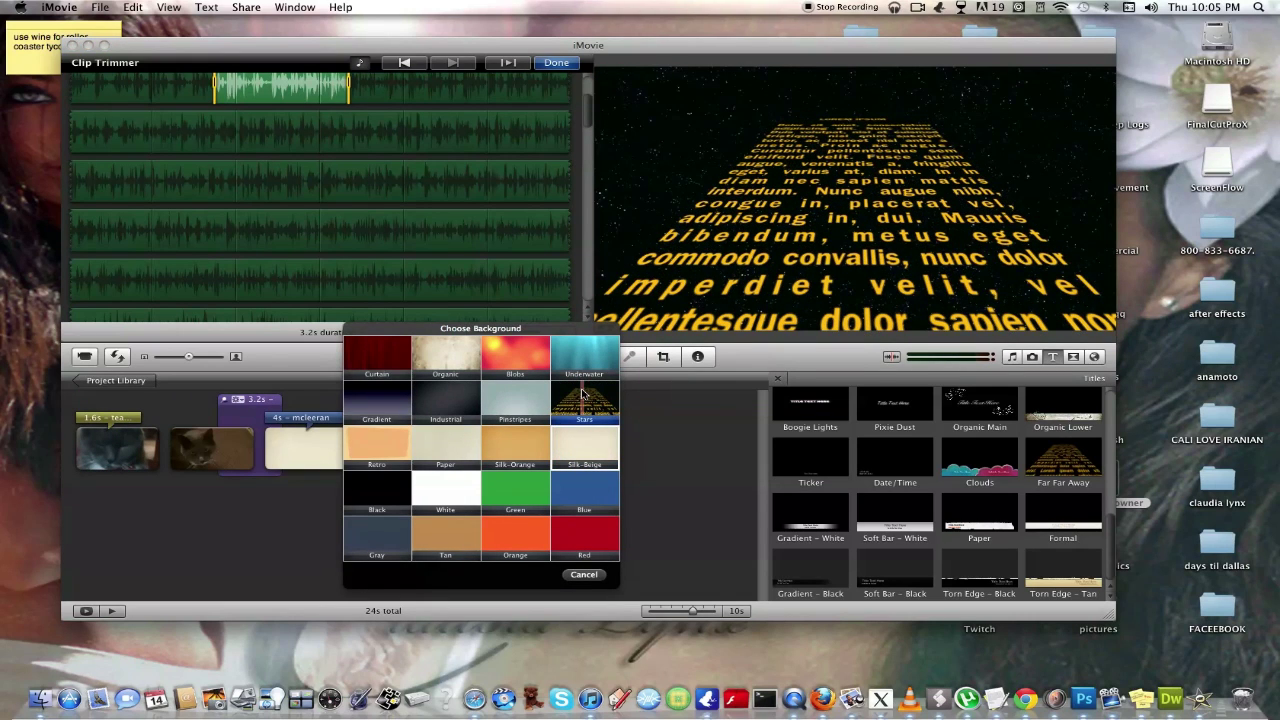
left_click(586, 424)
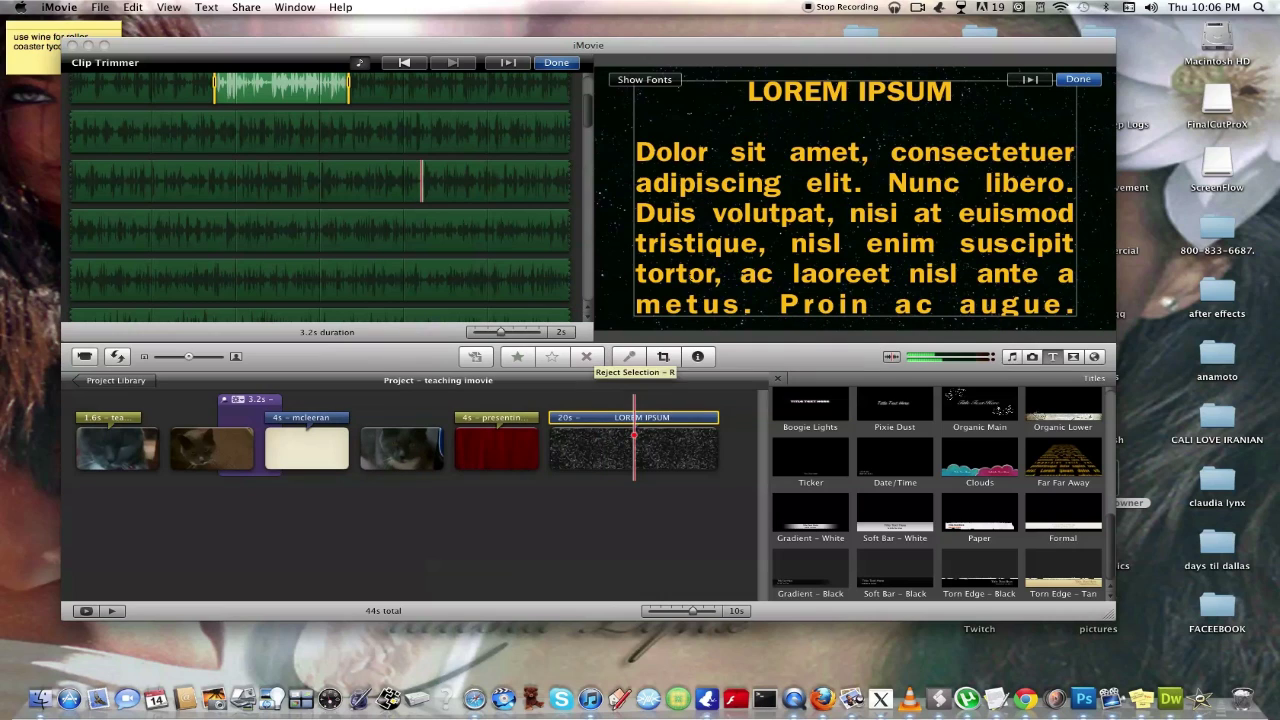
Step: Replace the Far Far Away title's sample text with a few lines of random filler letters, and preview the crawl with the volume raised
left_click(952, 263)
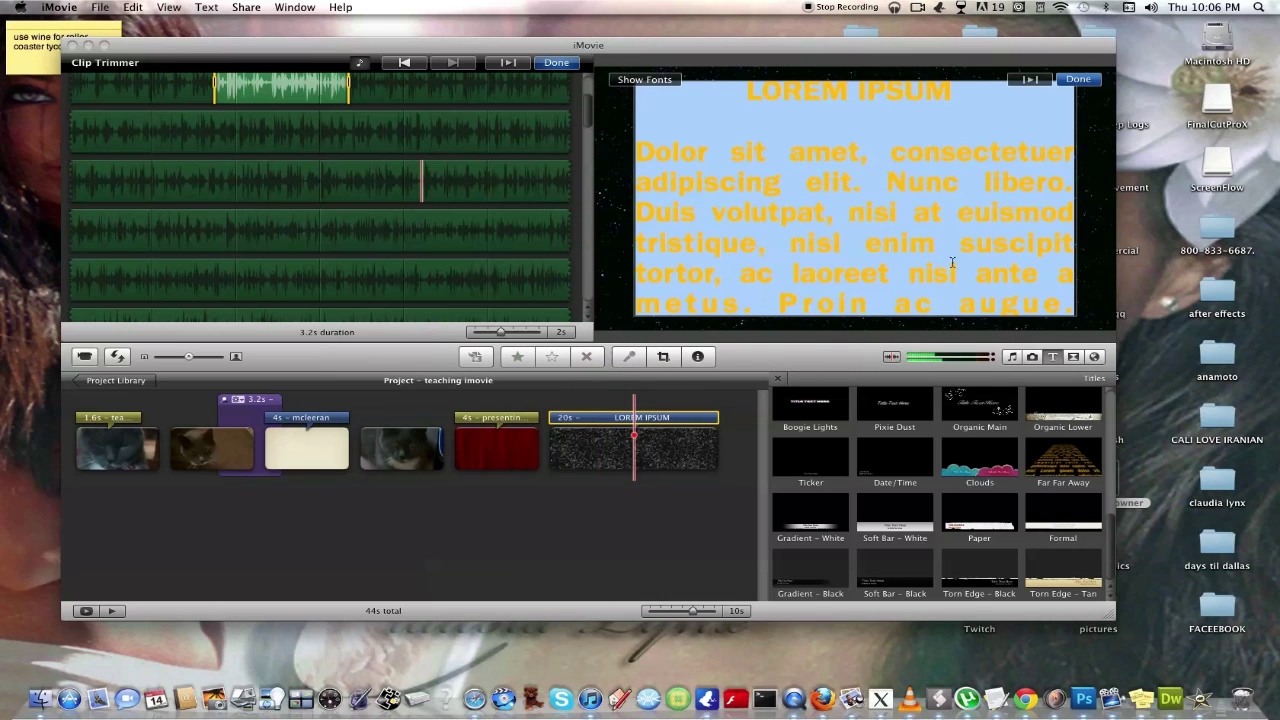
type("mcle")
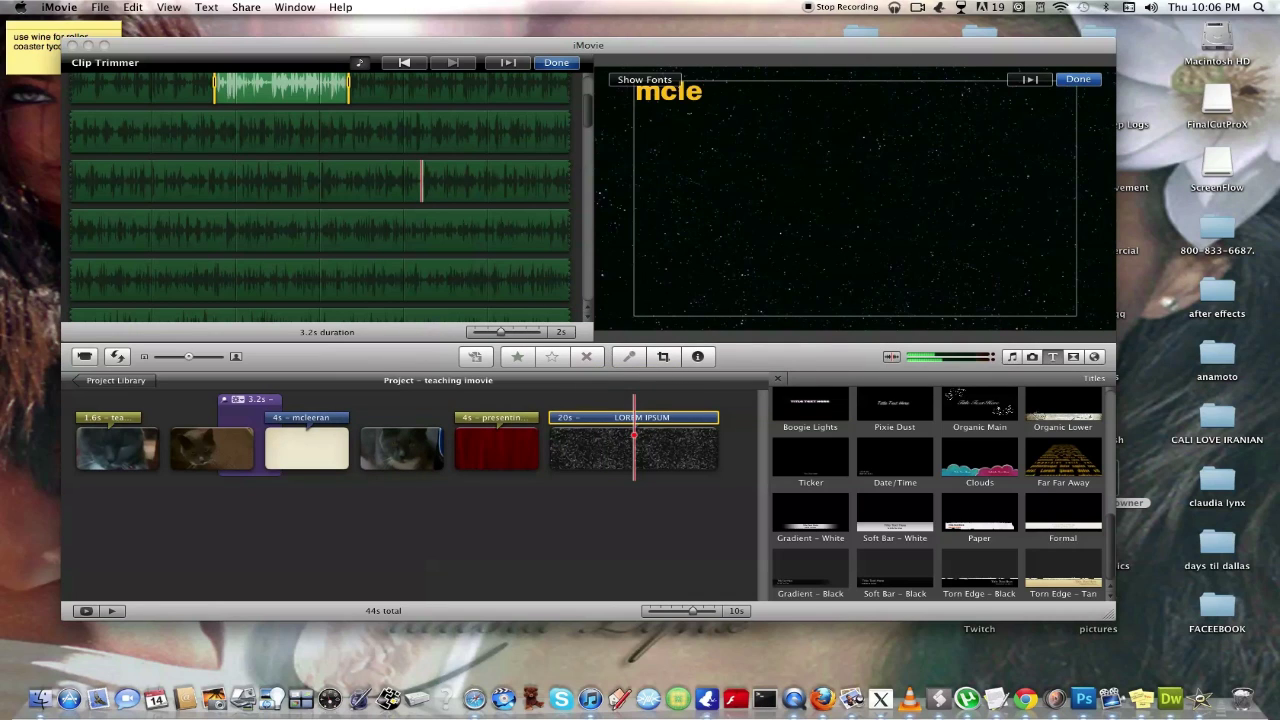
type("eransafafoiasjfjo")
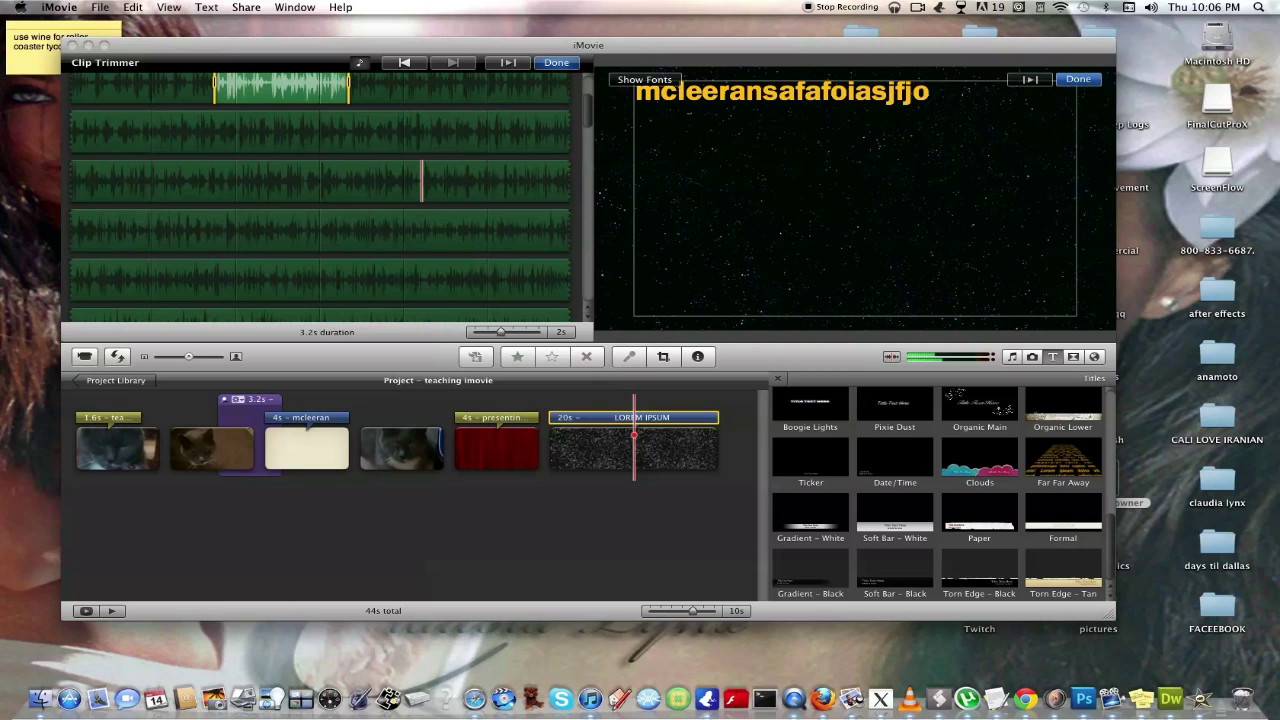
type("hsaufnuoashufbuiadshufushufbuasbufbjasbfhjbsubfubasufbsa")
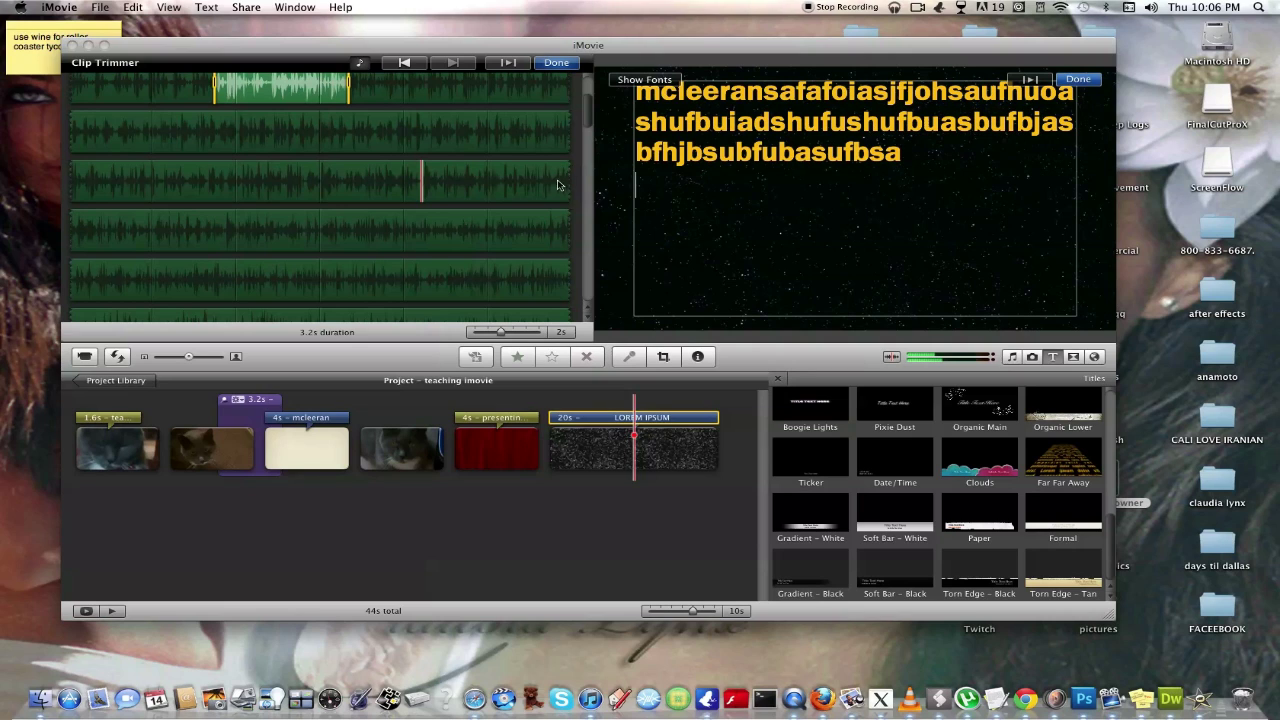
left_click(608, 208)
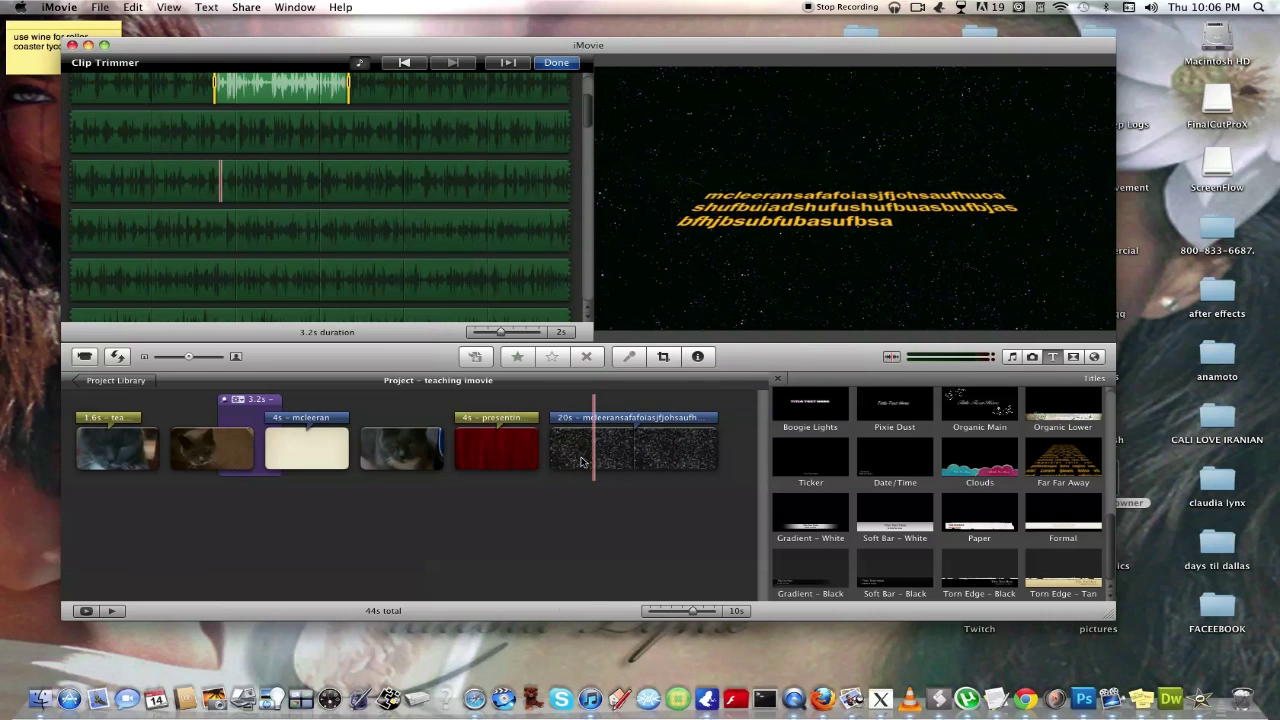
key("XF86AudioRaiseVolume")
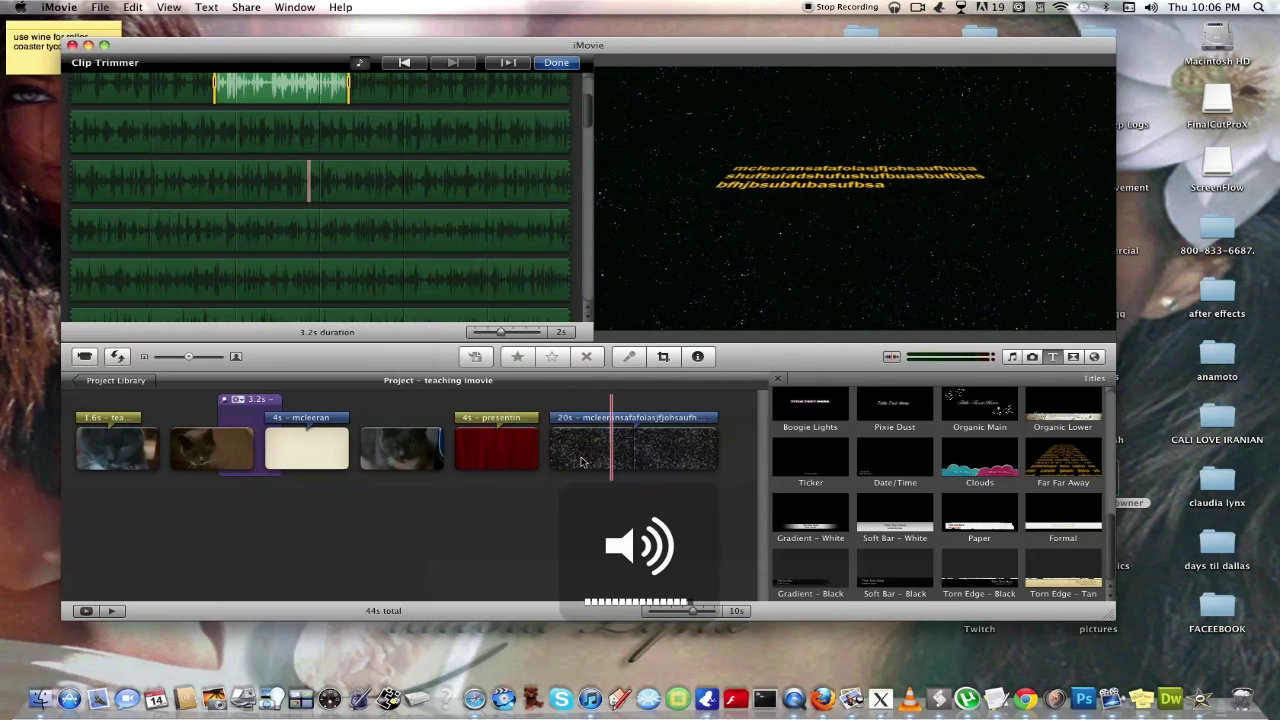
left_click(581, 455)
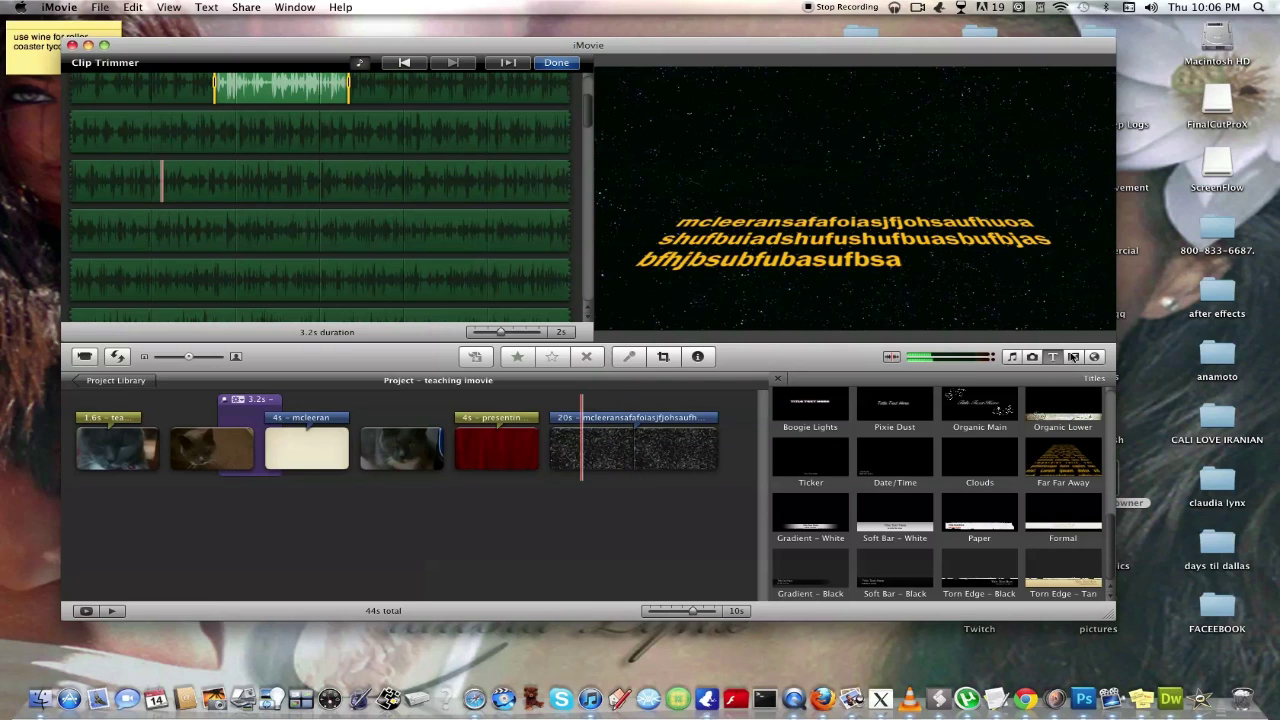
Step: Add a Cross Blur transition between the beige title card and the following cat clip, and play it
left_click(1072, 357)
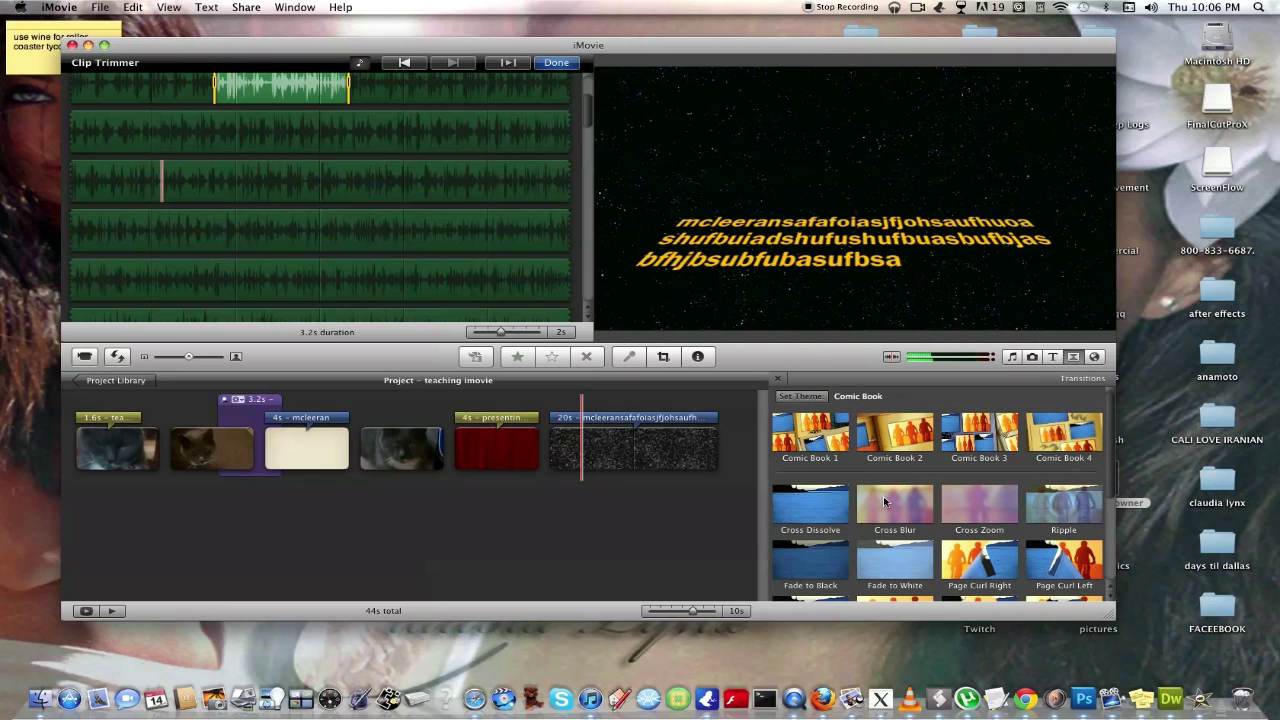
left_click_drag(893, 503, 357, 452)
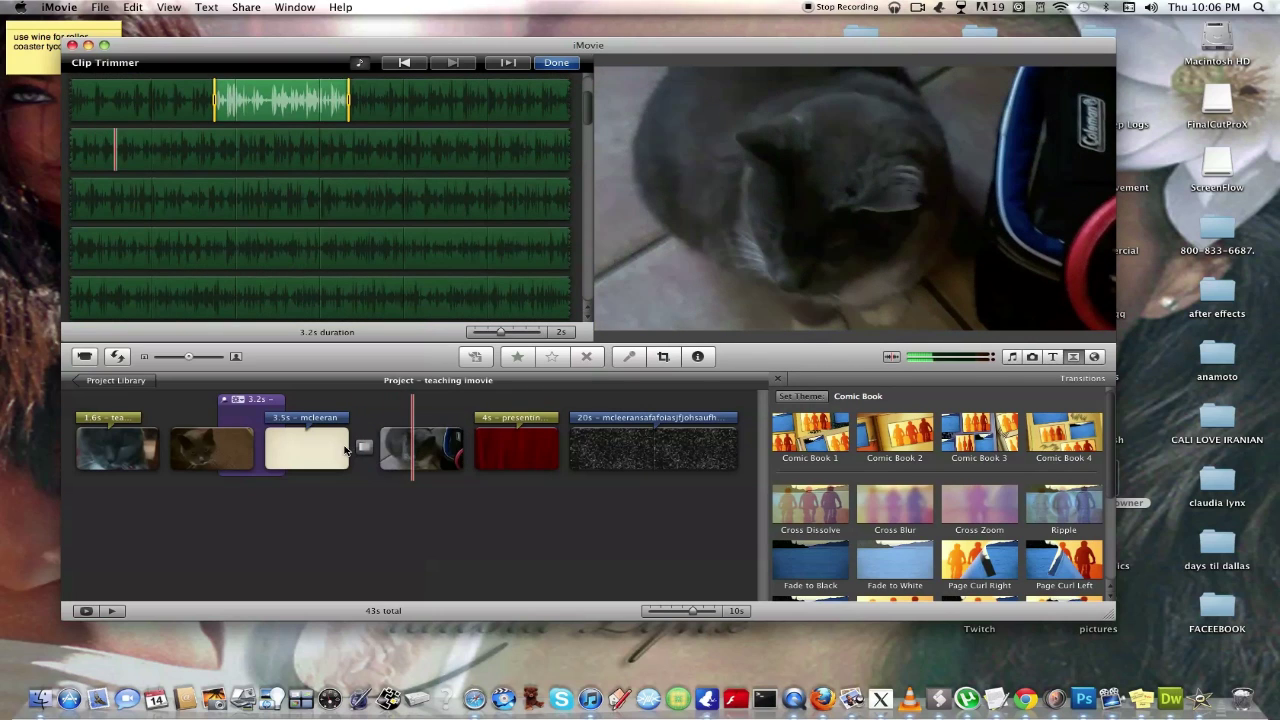
key("space")
key("space")
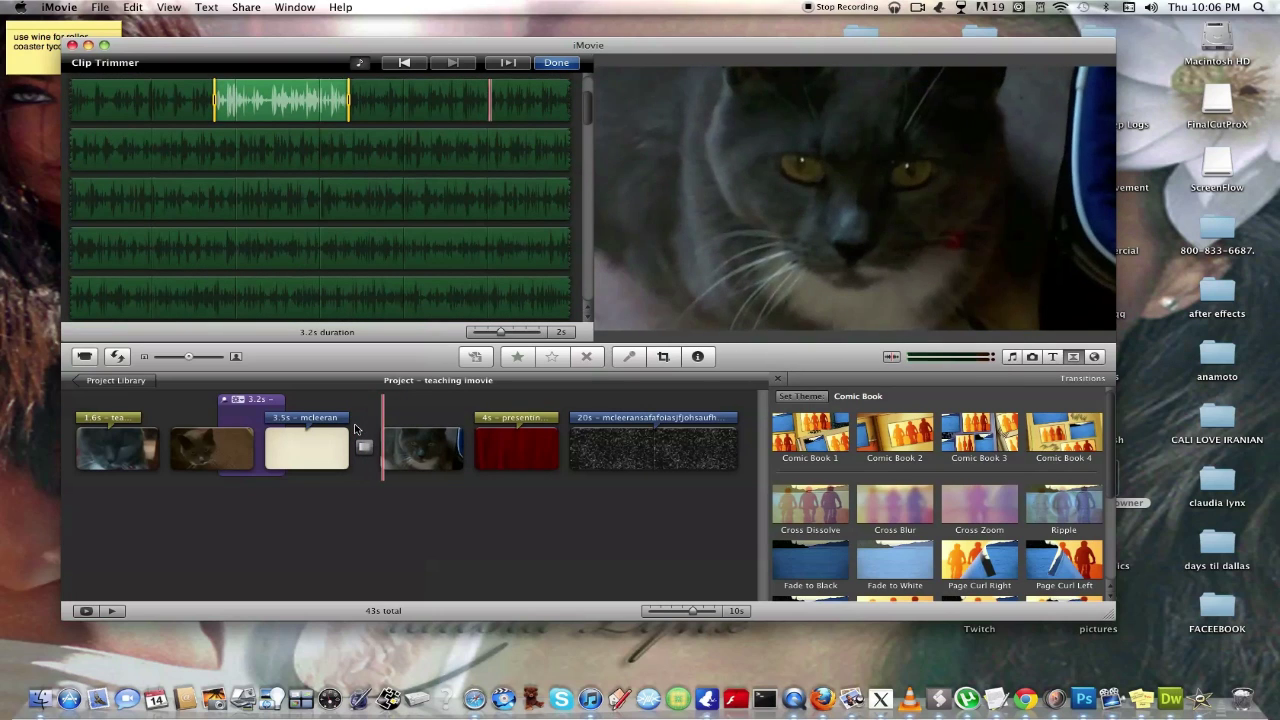
key("space")
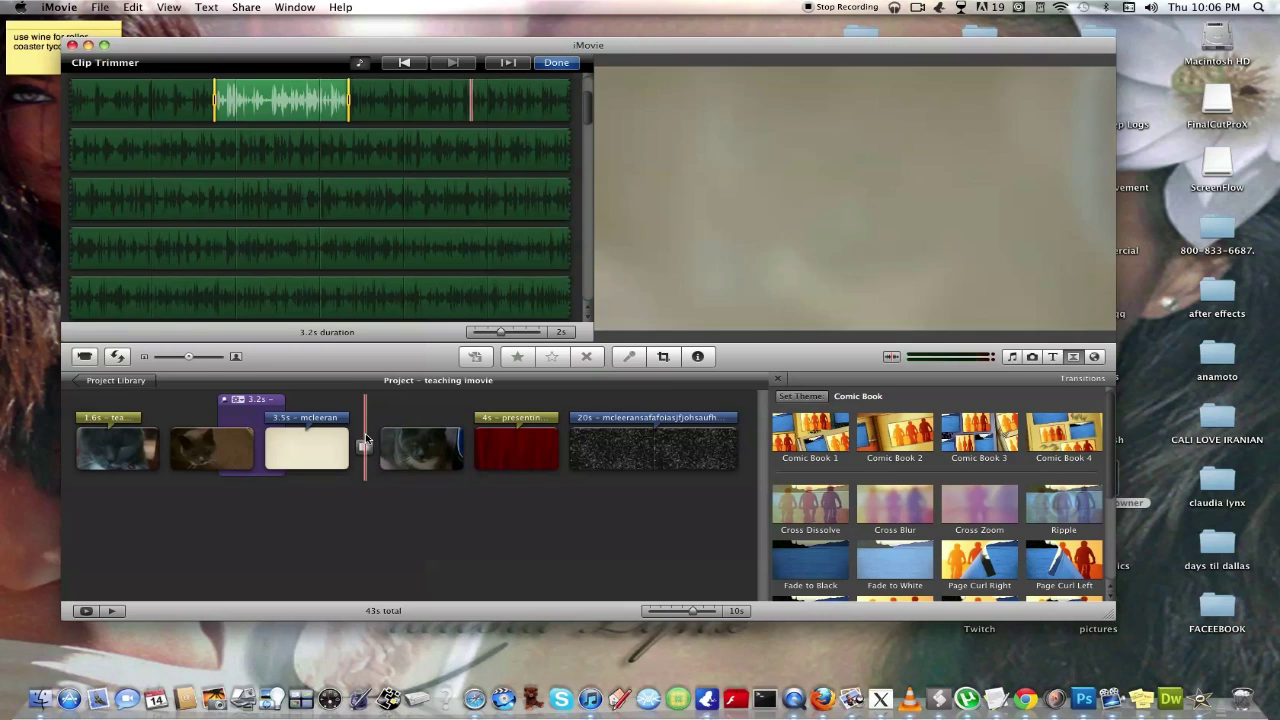
Step: Add a Mosaic transition between the first and second project clips, and select the first clip
scroll(846, 502, "down", 3)
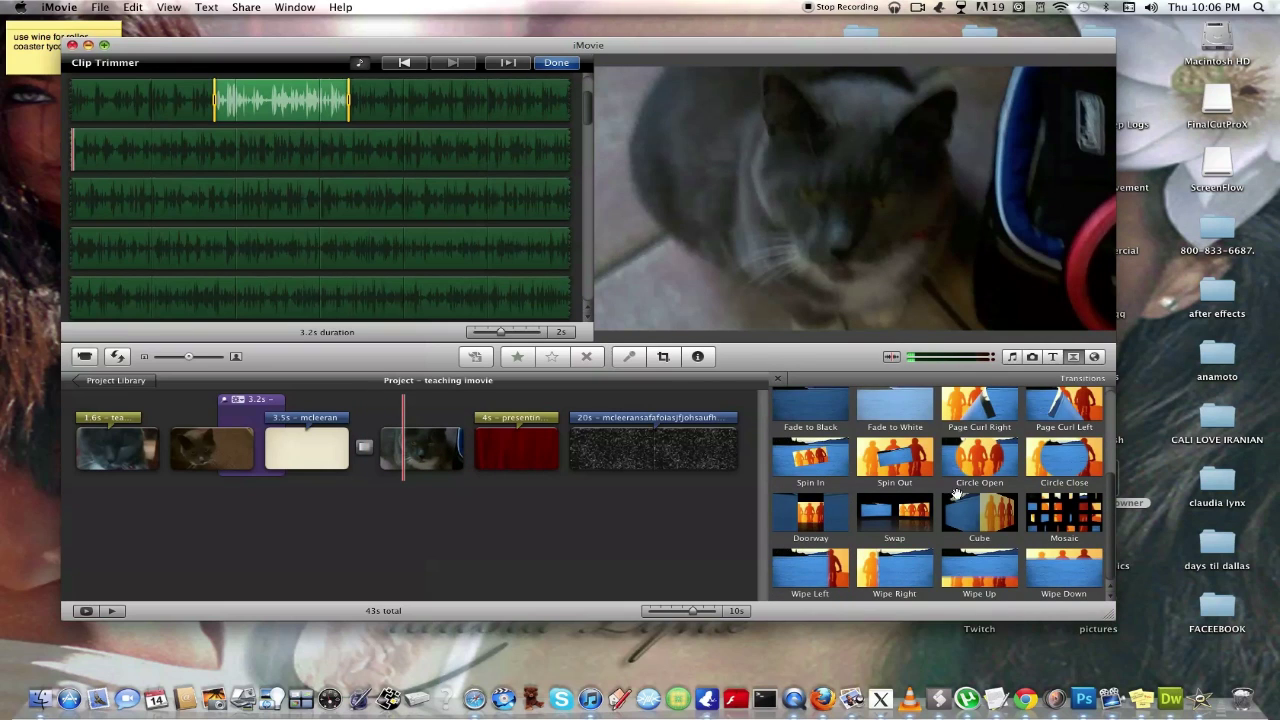
left_click_drag(1047, 505, 186, 451)
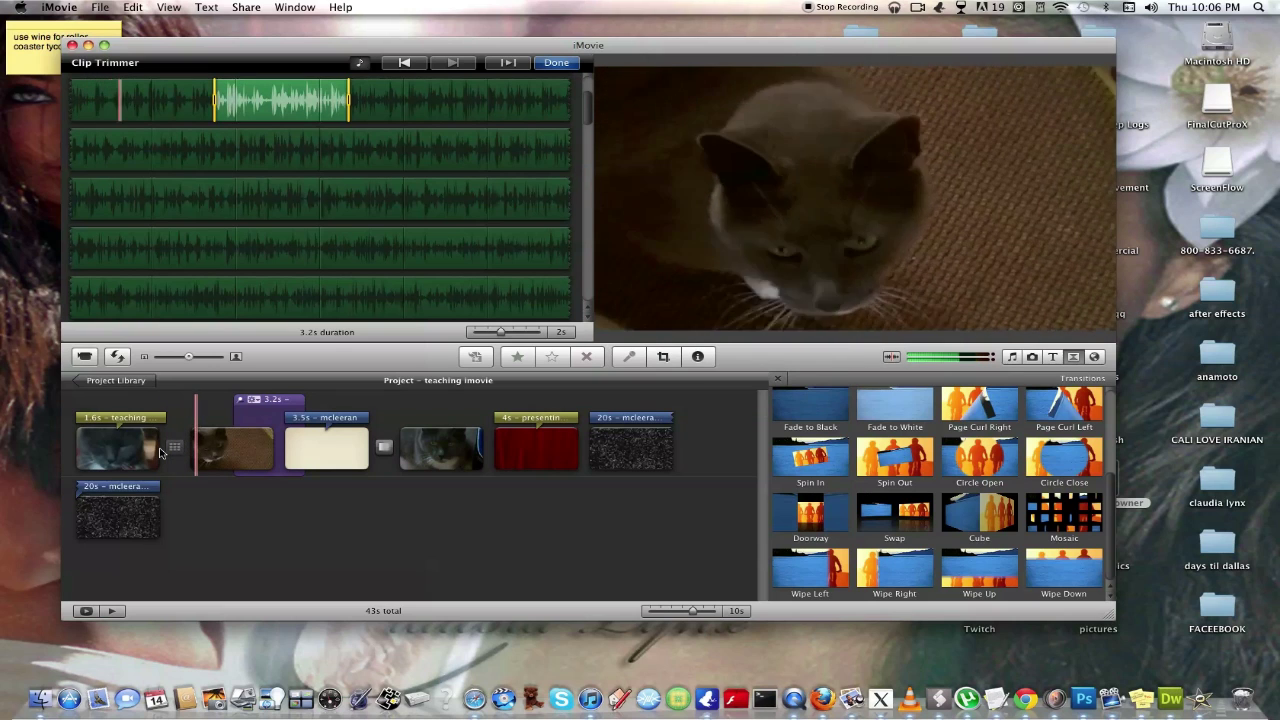
left_click(148, 440)
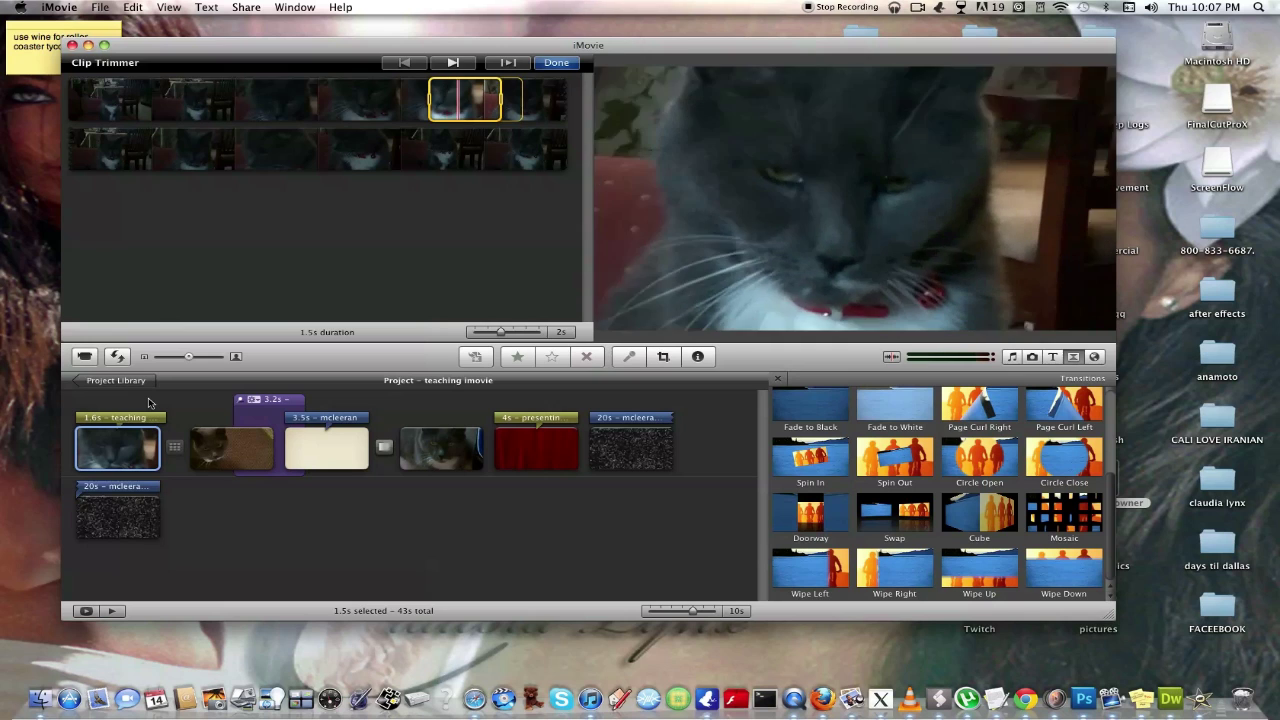
Step: Close the Clip Trimmer by deselecting the first clip, and skim over the project clips and the Stars title
left_click(148, 397)
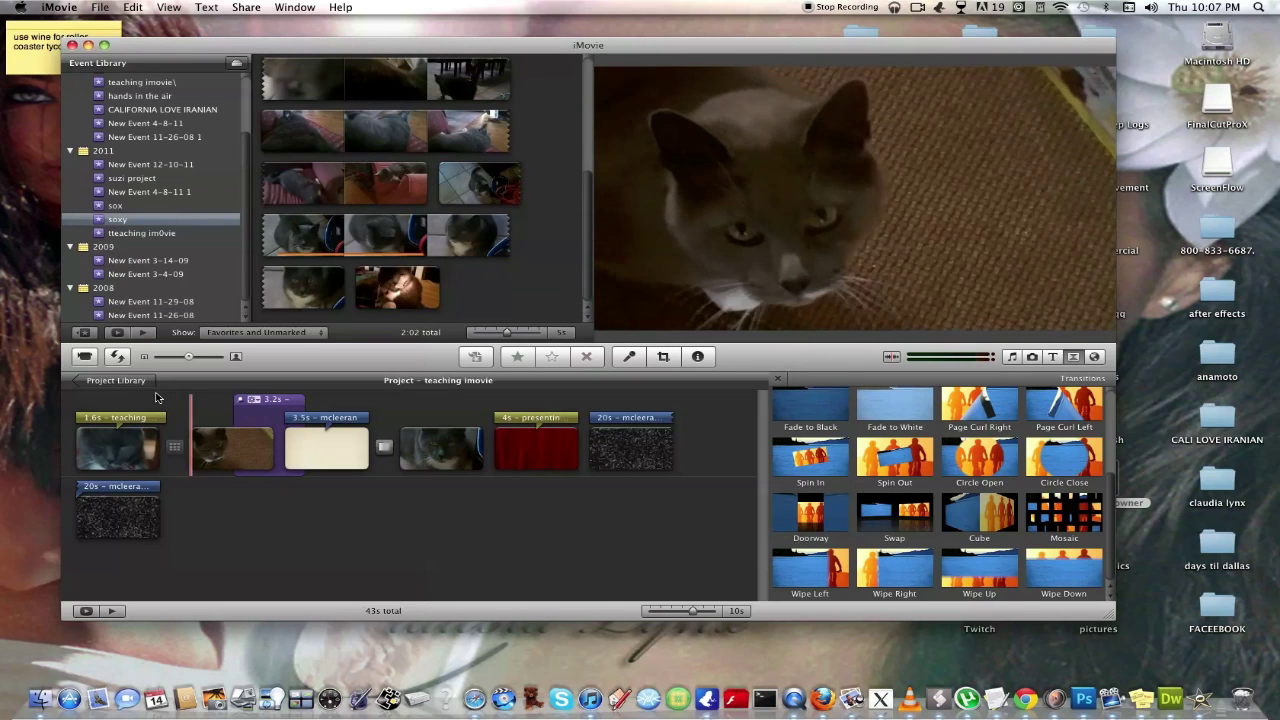
left_click(150, 400)
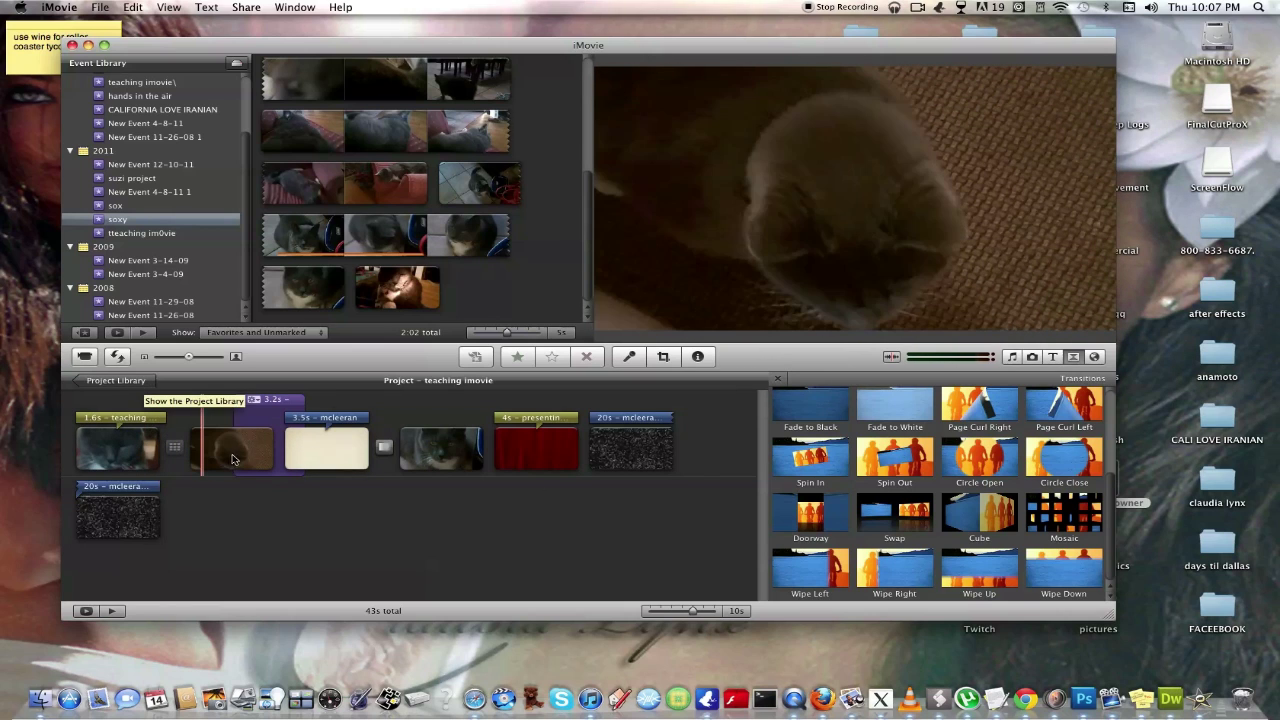
left_click(658, 445)
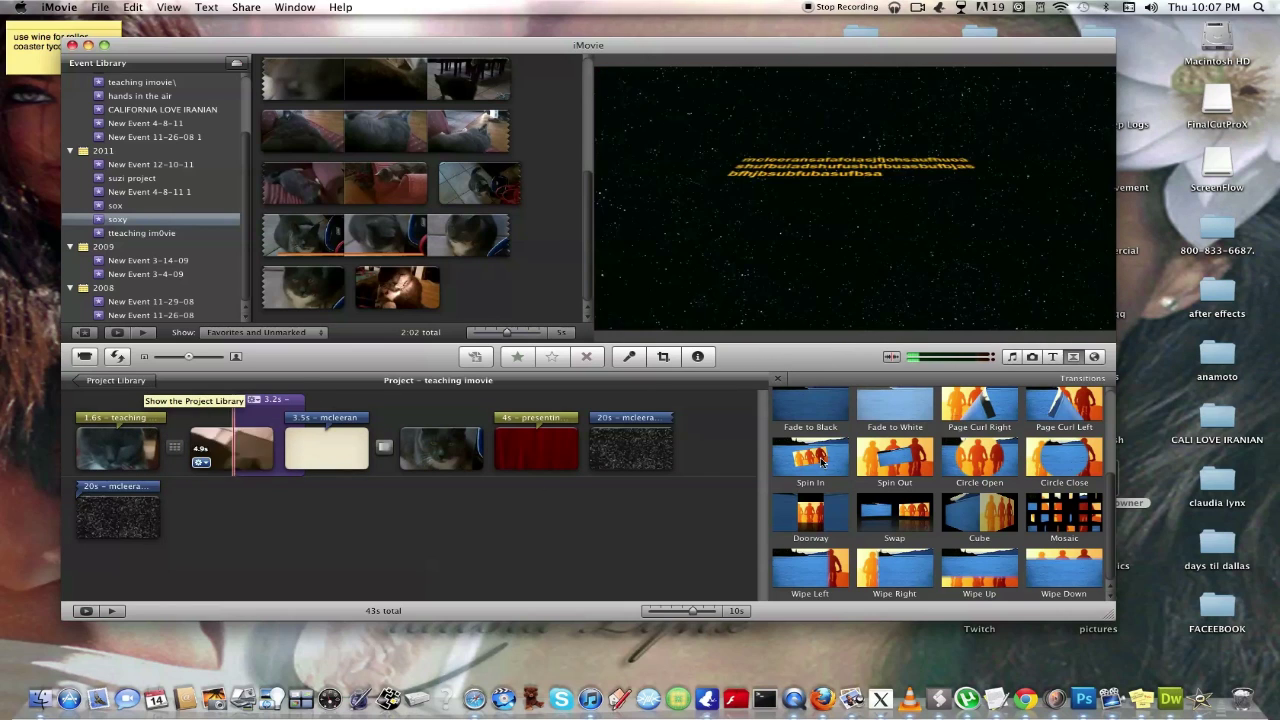
Step: Browse the maps and backgrounds, and add the Black background at the end of the project
left_click(1095, 357)
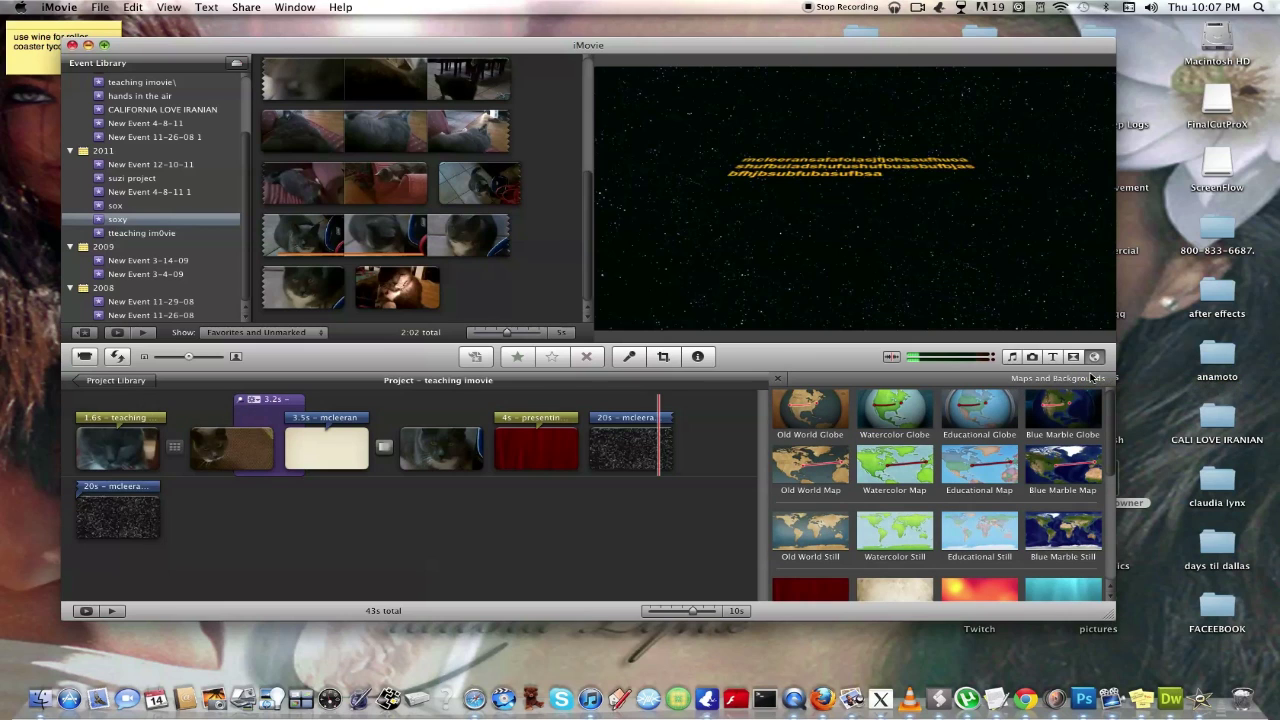
scroll(1034, 432, "down", 5)
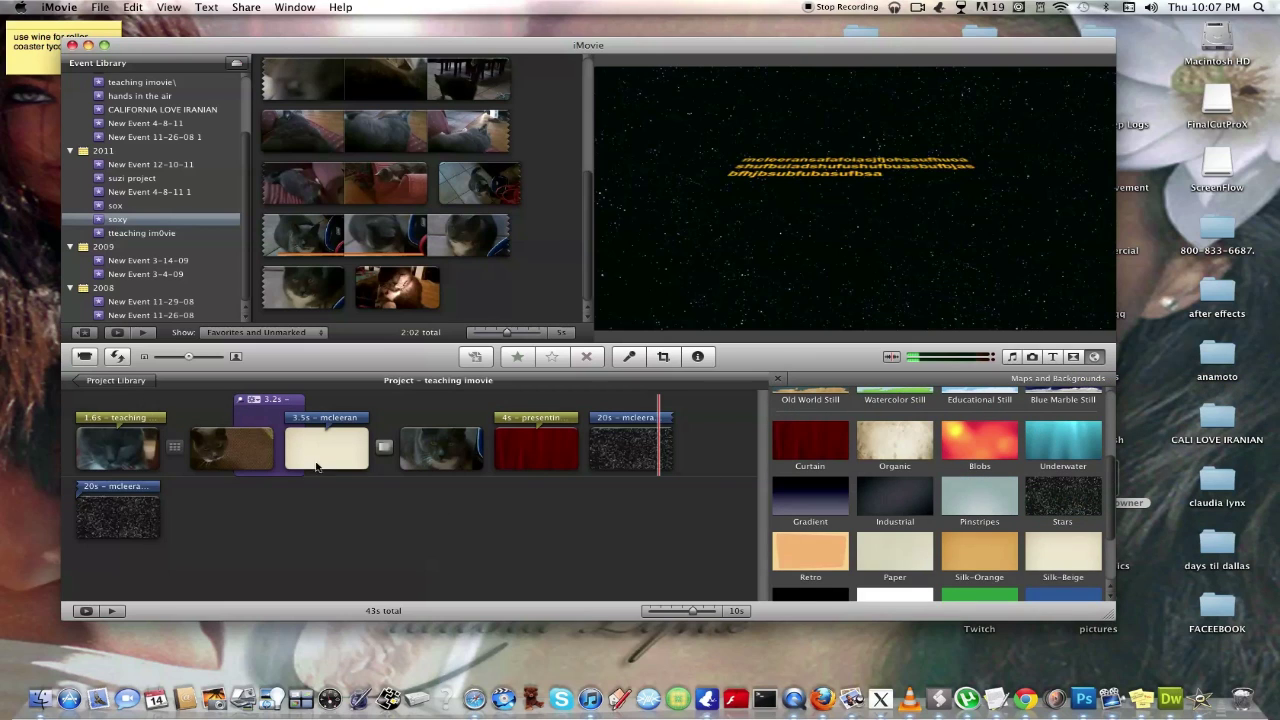
left_click(216, 448)
scroll(912, 517, "up", 5)
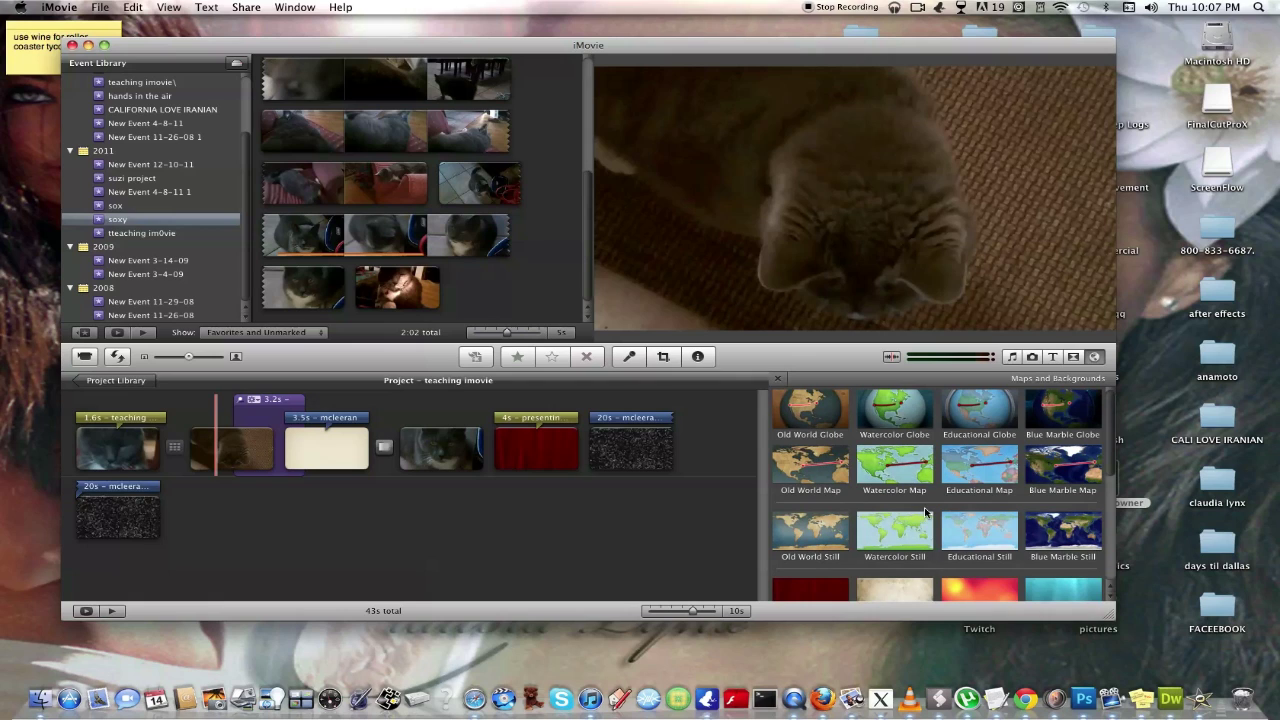
scroll(930, 430, "down", 10)
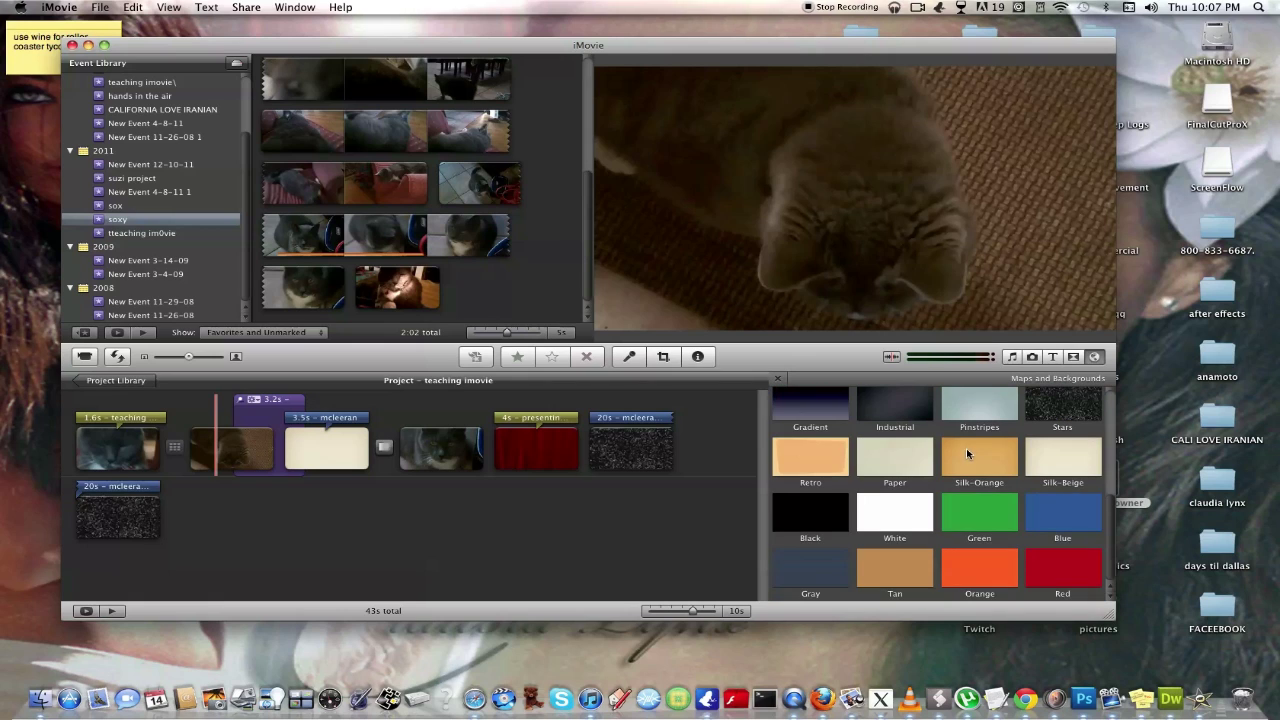
left_click_drag(811, 516, 256, 518)
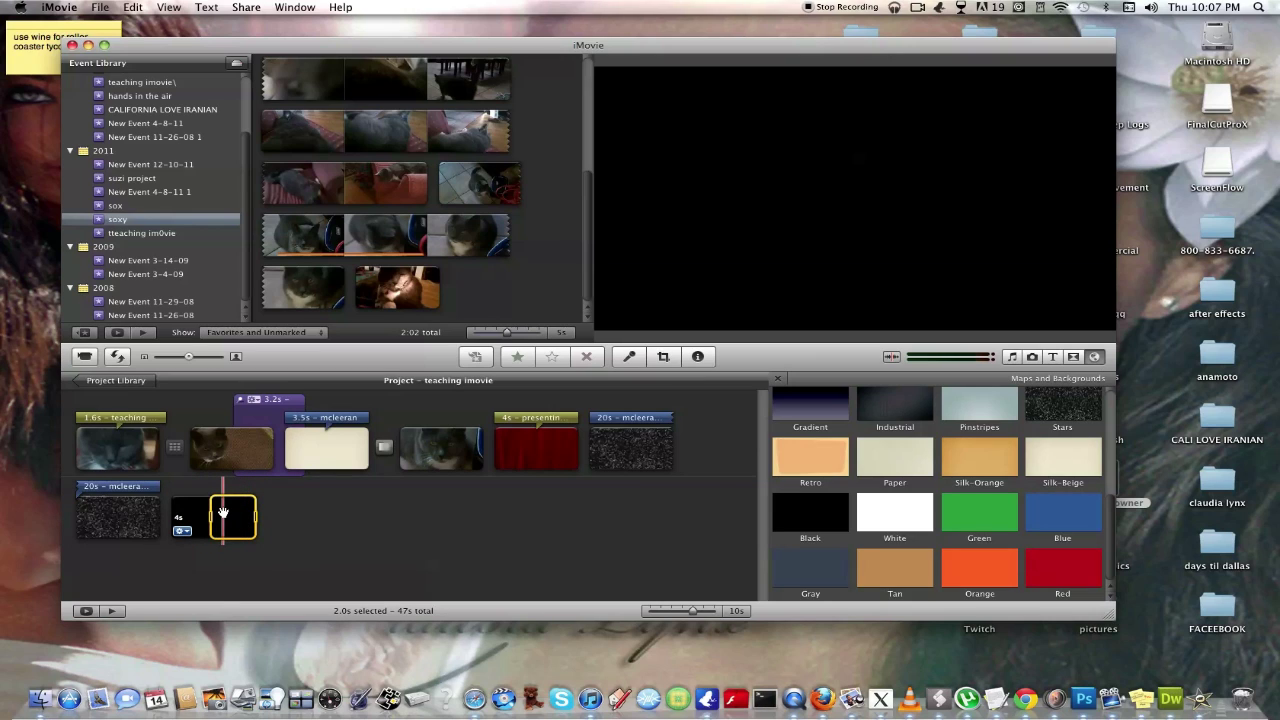
Step: Remove the selected 2.0 s portion of the black clip at the project's end, and play the remaining part
right_click(224, 516)
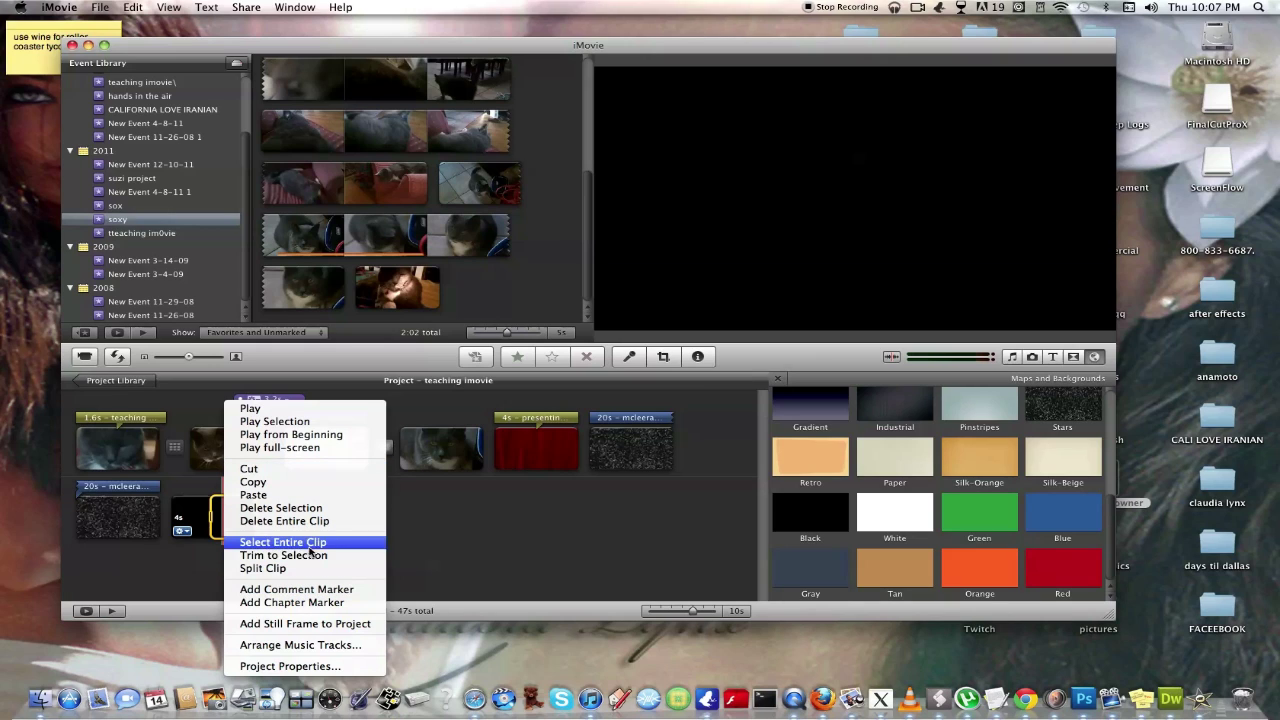
left_click(319, 470)
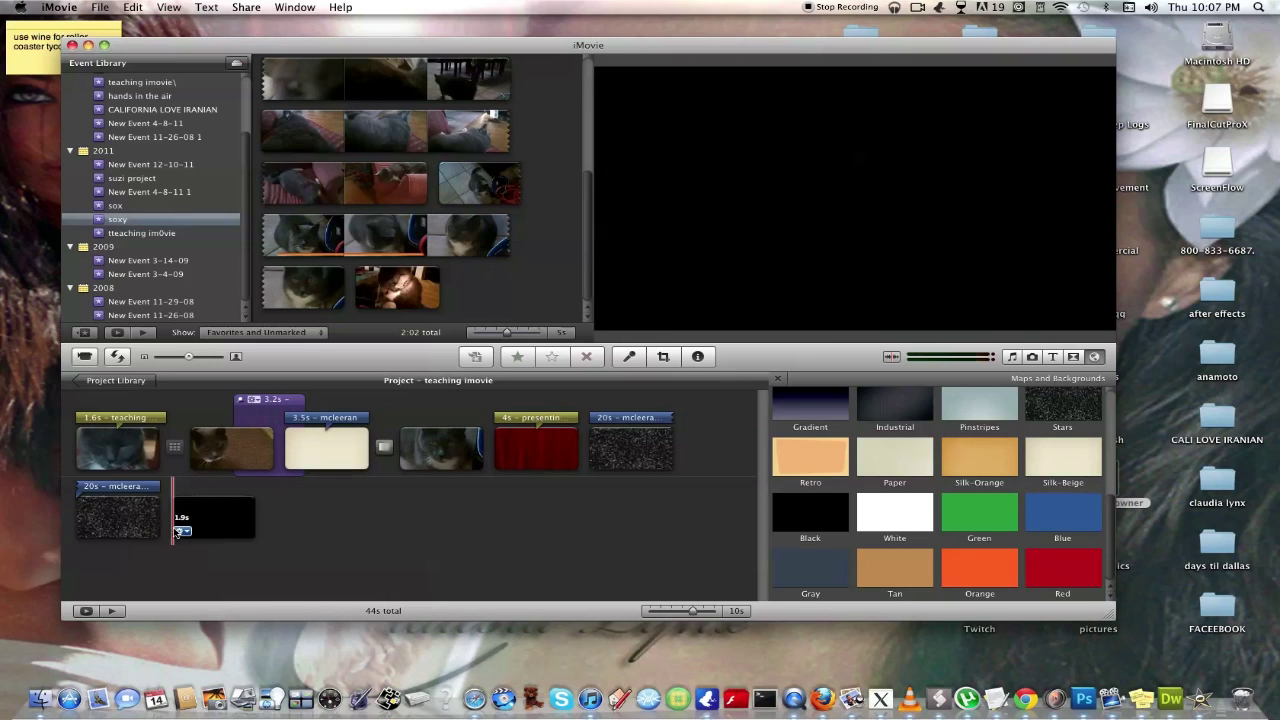
key("space")
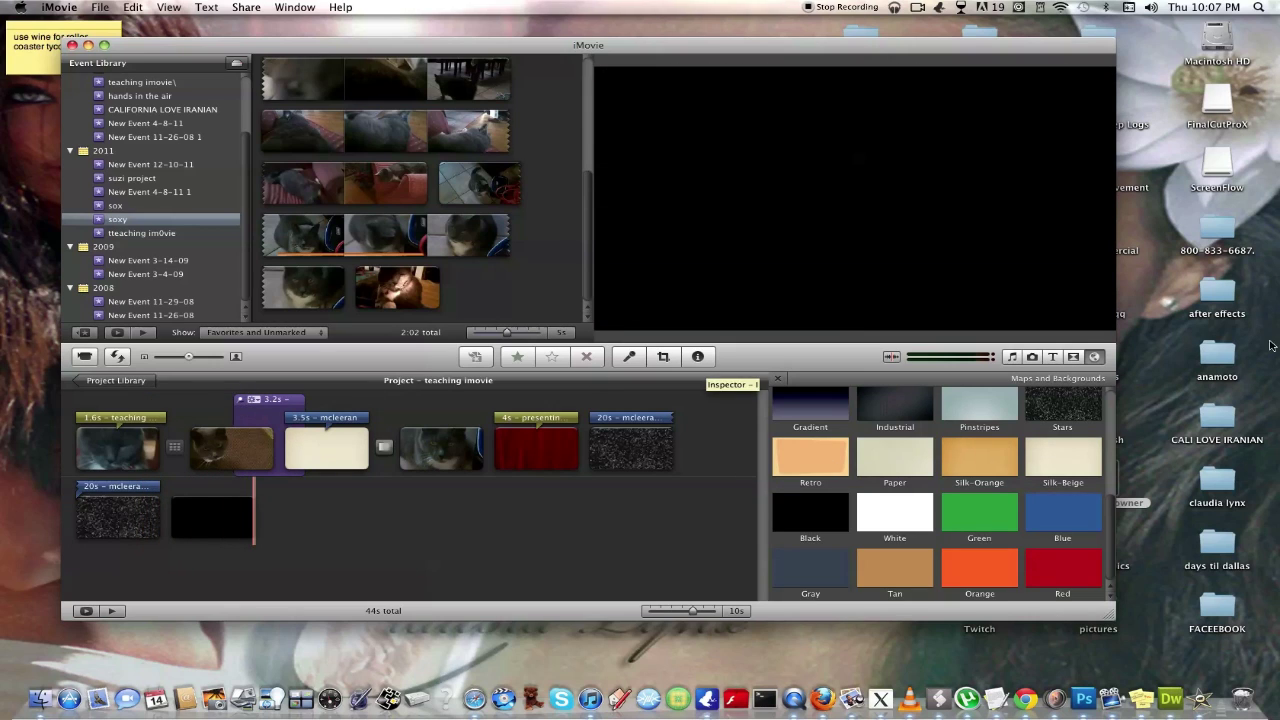
Step: Move the editing window up, and look over the sharing and export options and the text, view and edit commands
scroll(1010, 438, "up", 5)
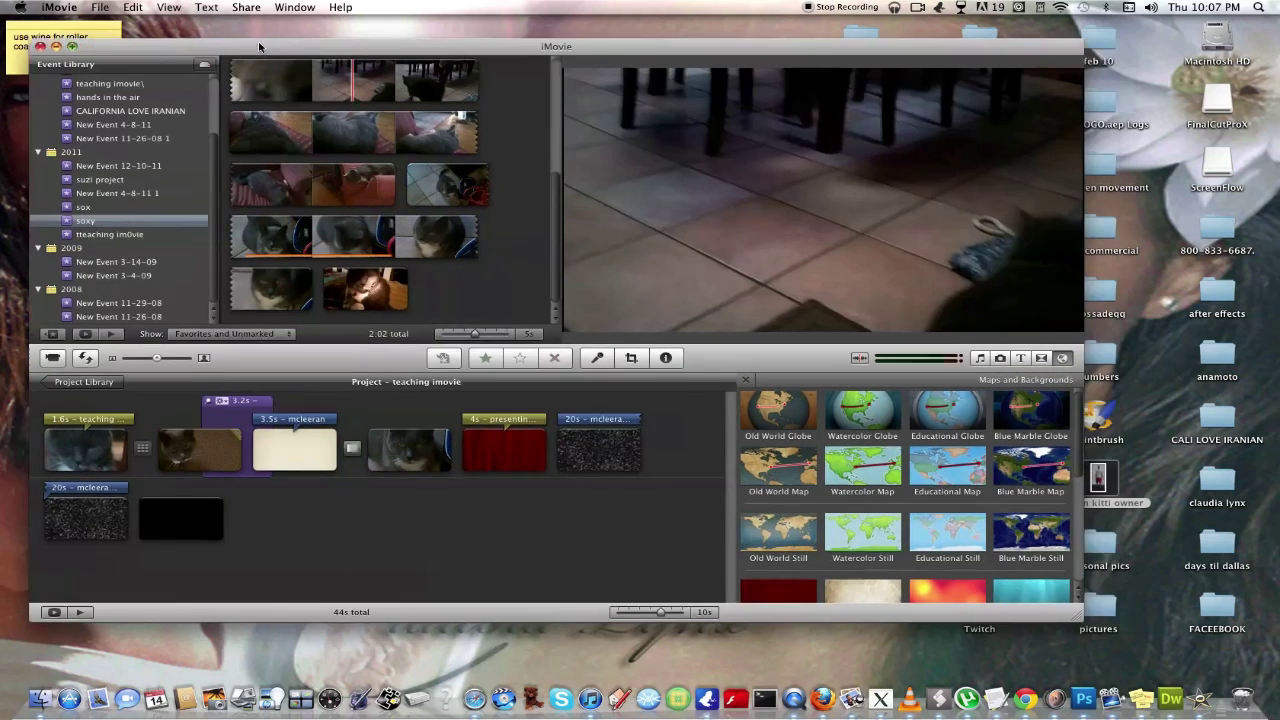
left_click_drag(292, 45, 287, 7)
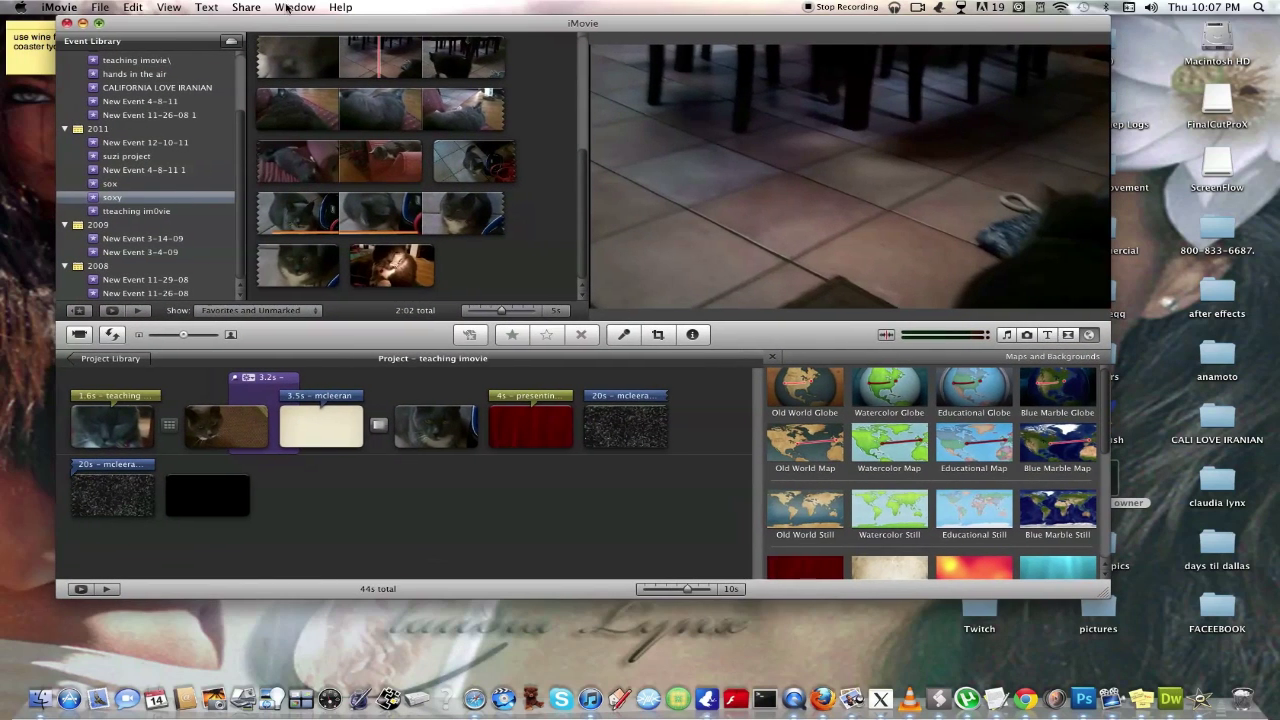
left_click(247, 7)
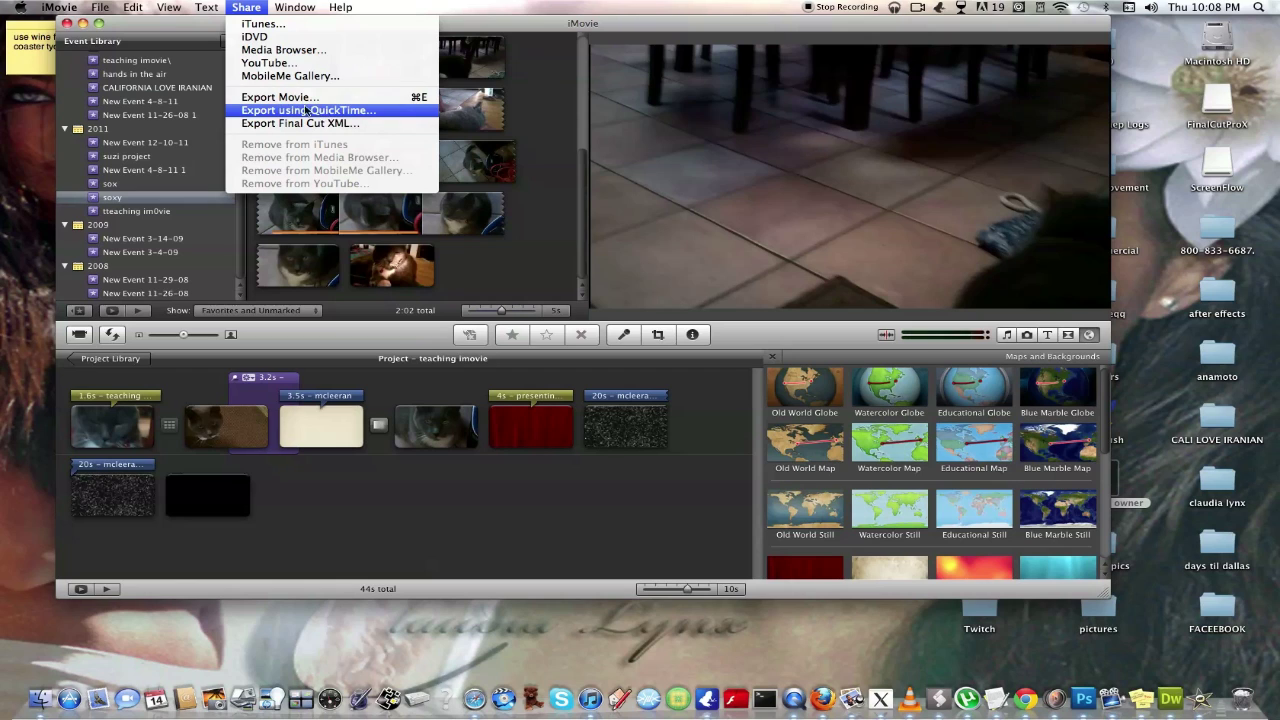
left_click(577, 282)
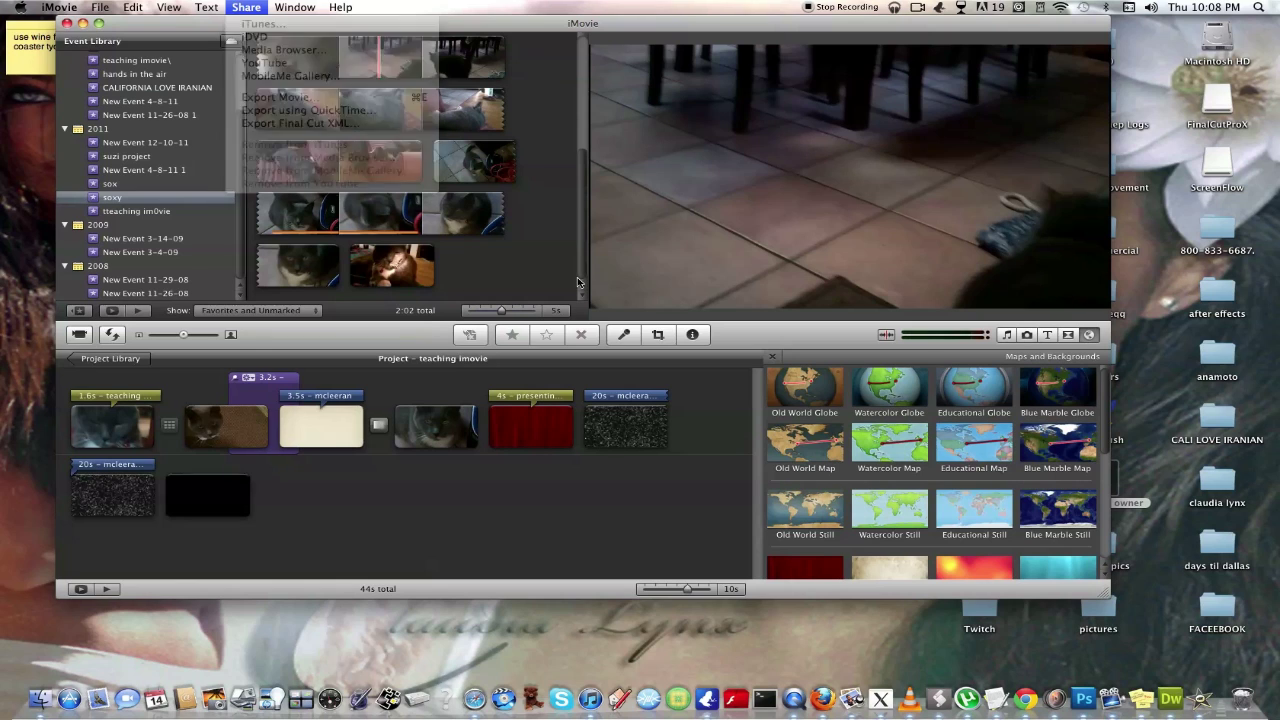
left_click(214, 7)
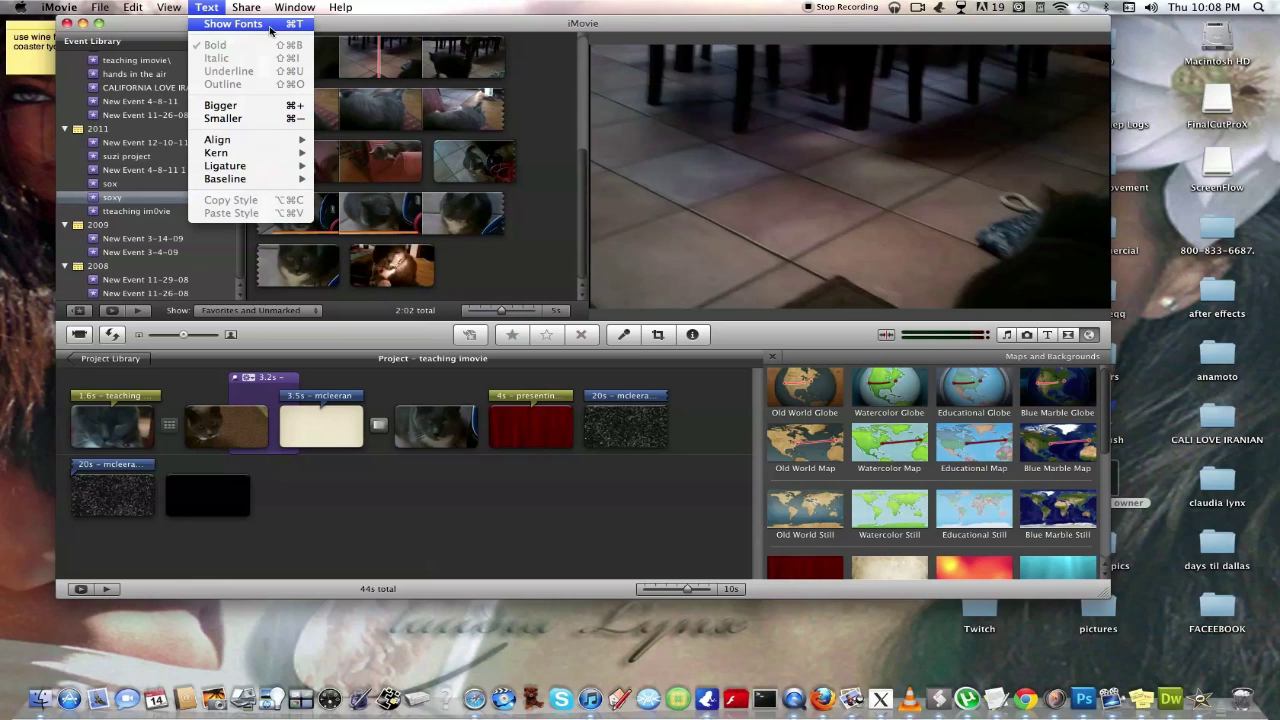
mouse_move(186, 12)
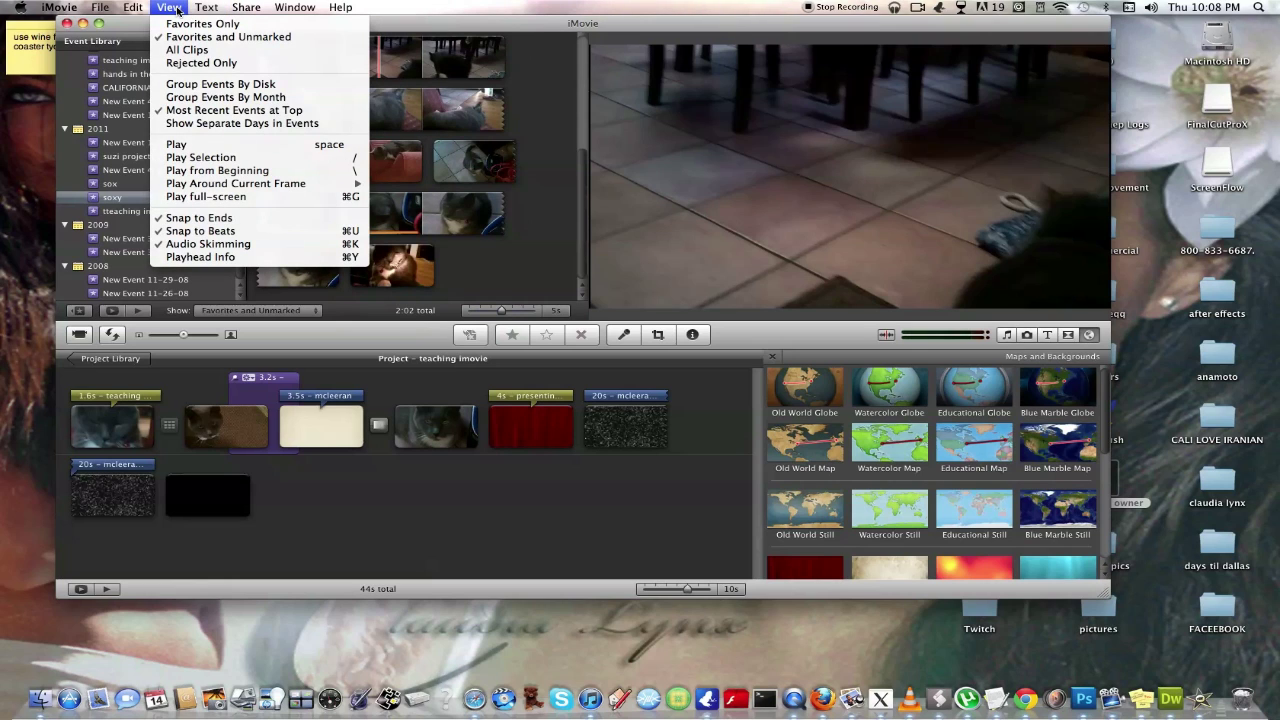
mouse_move(133, 8)
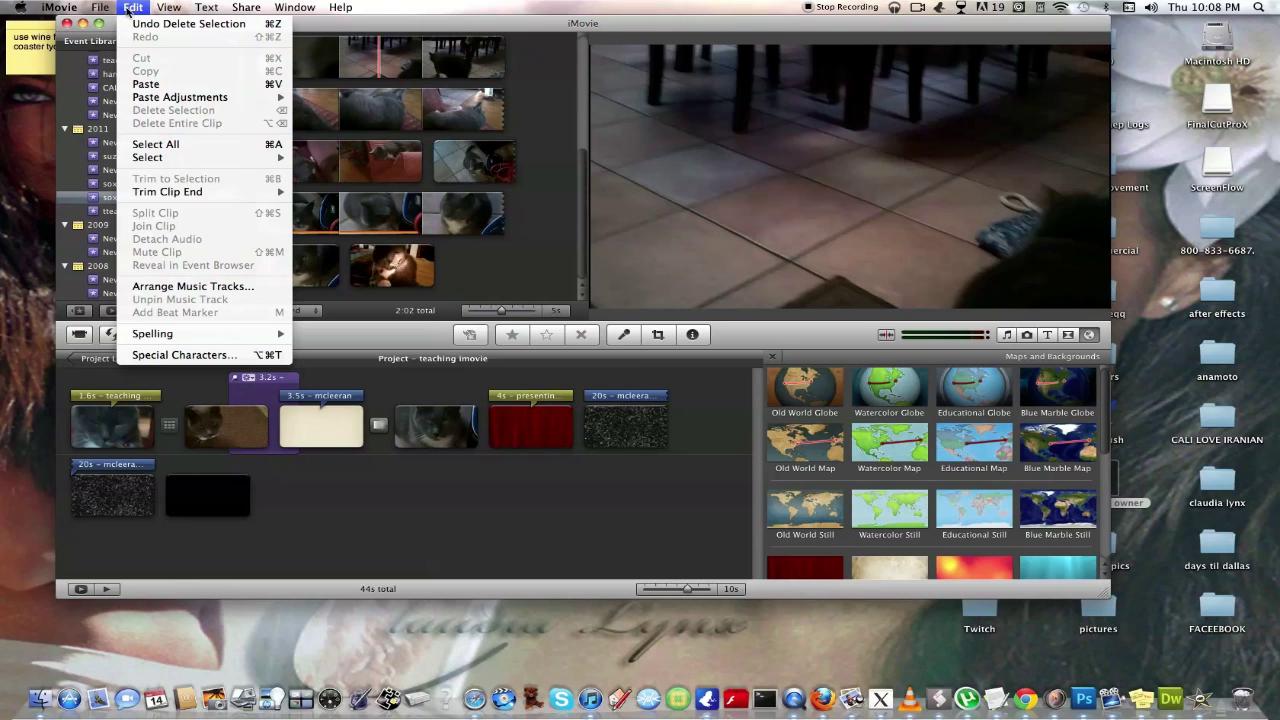
Step: Select the second cat clip together with the beige title card, and check which edit commands are available for them
left_click(237, 440)
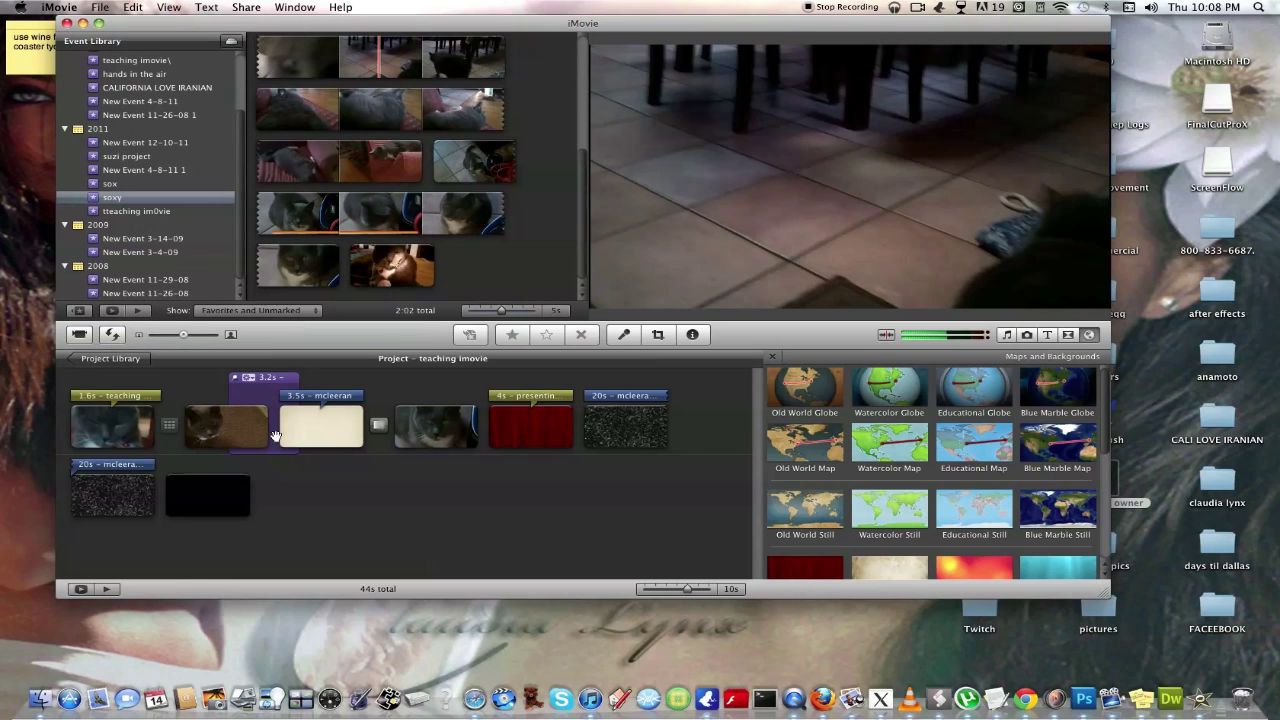
left_click(270, 436)
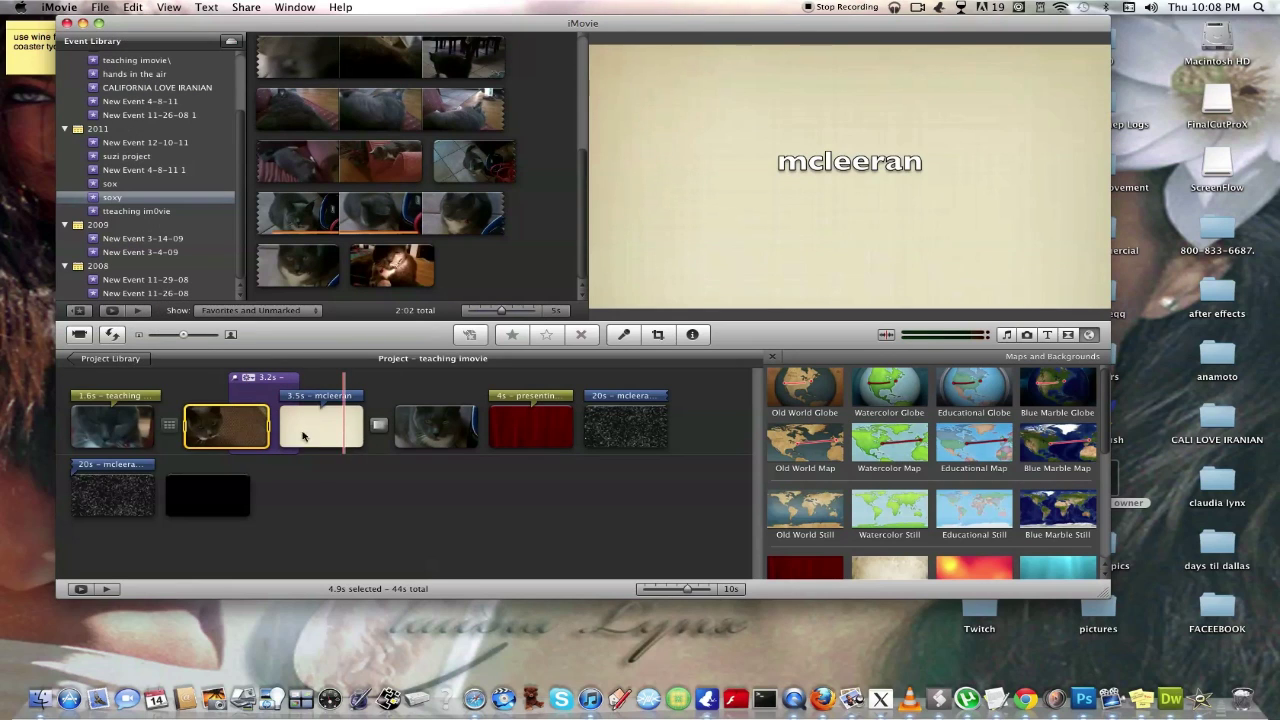
right_click(293, 430)
left_click(255, 432)
left_click(228, 428, "shift")
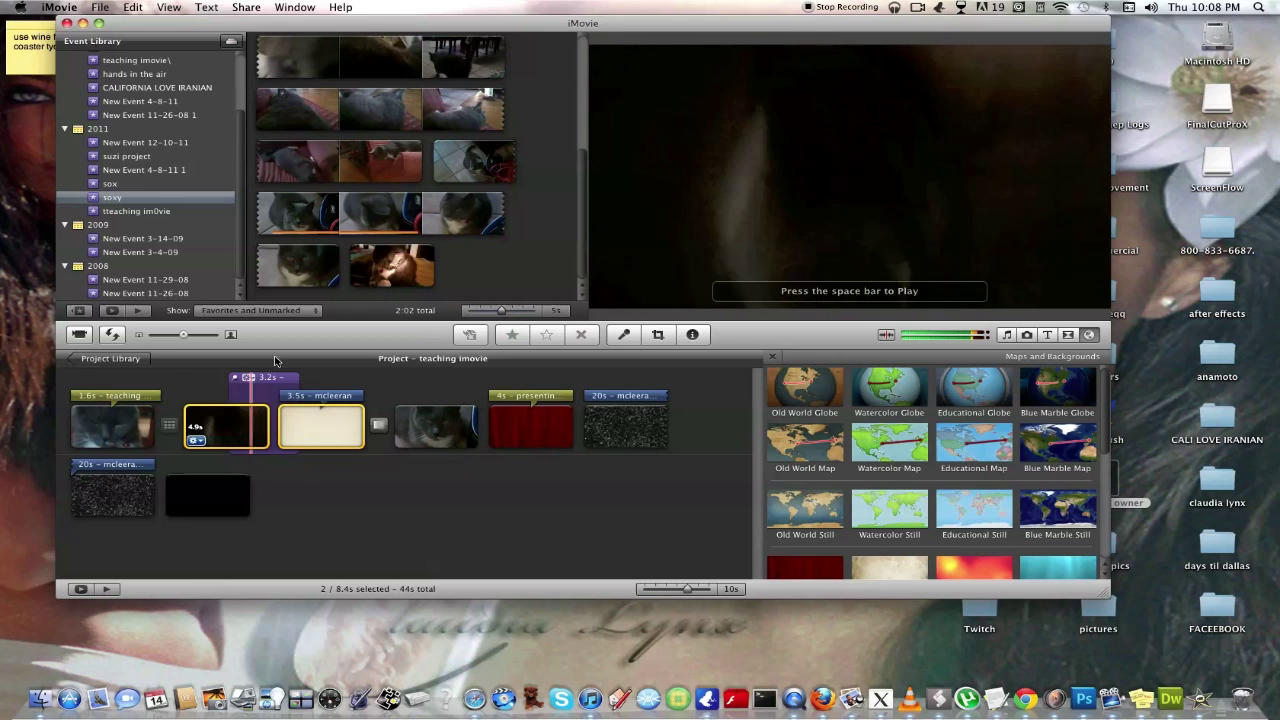
left_click(166, 7)
mouse_move(143, 6)
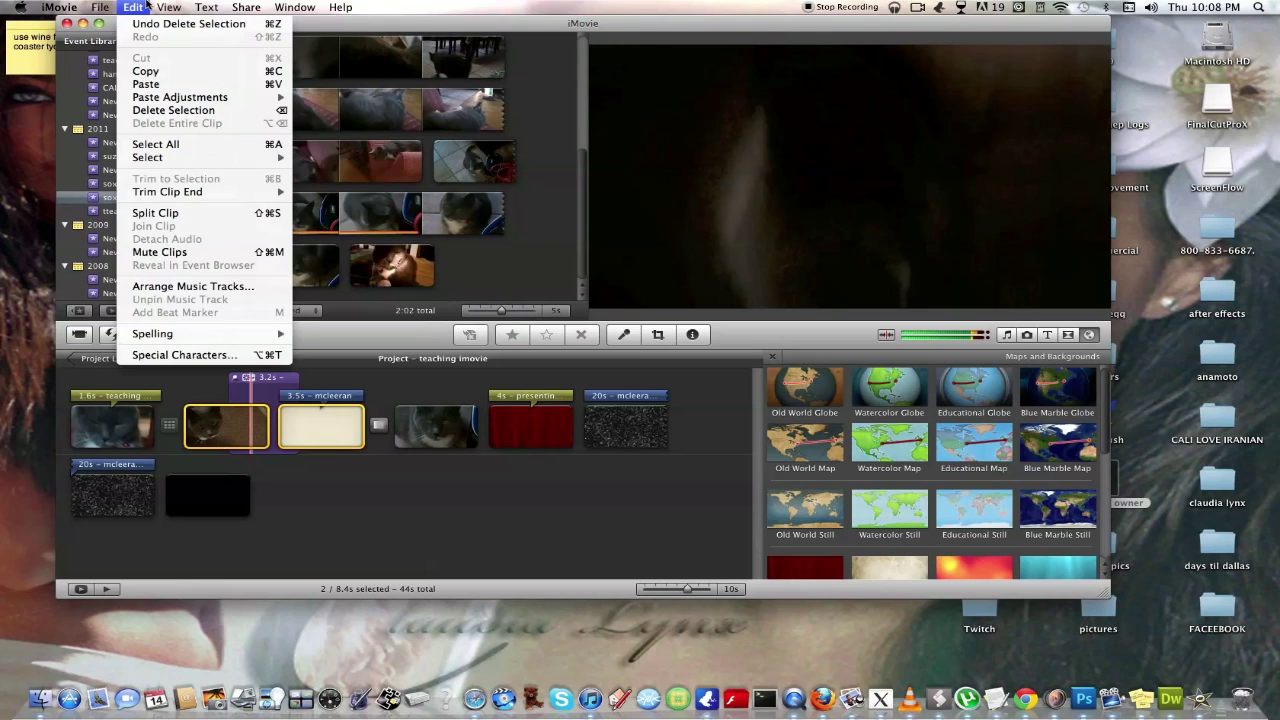
left_click(146, 7)
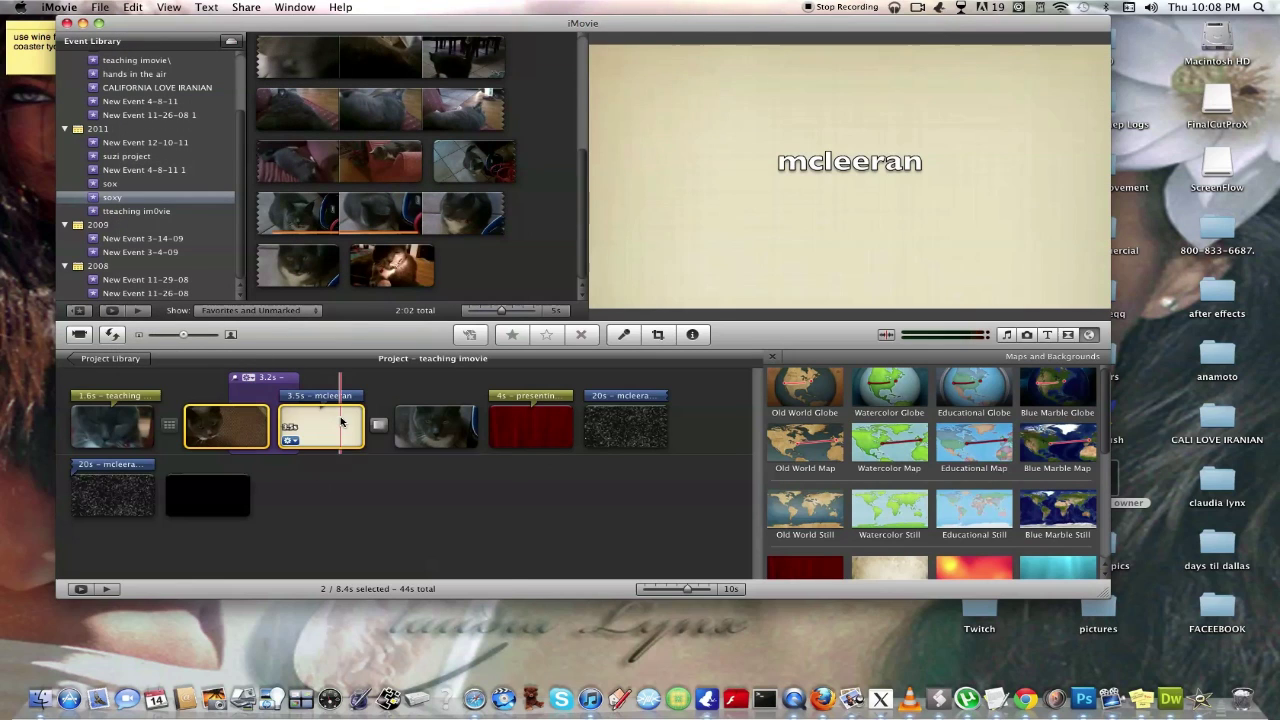
Step: Check the commands offered for the beige title card, and detach the audio from the second cat clip
right_click(342, 415)
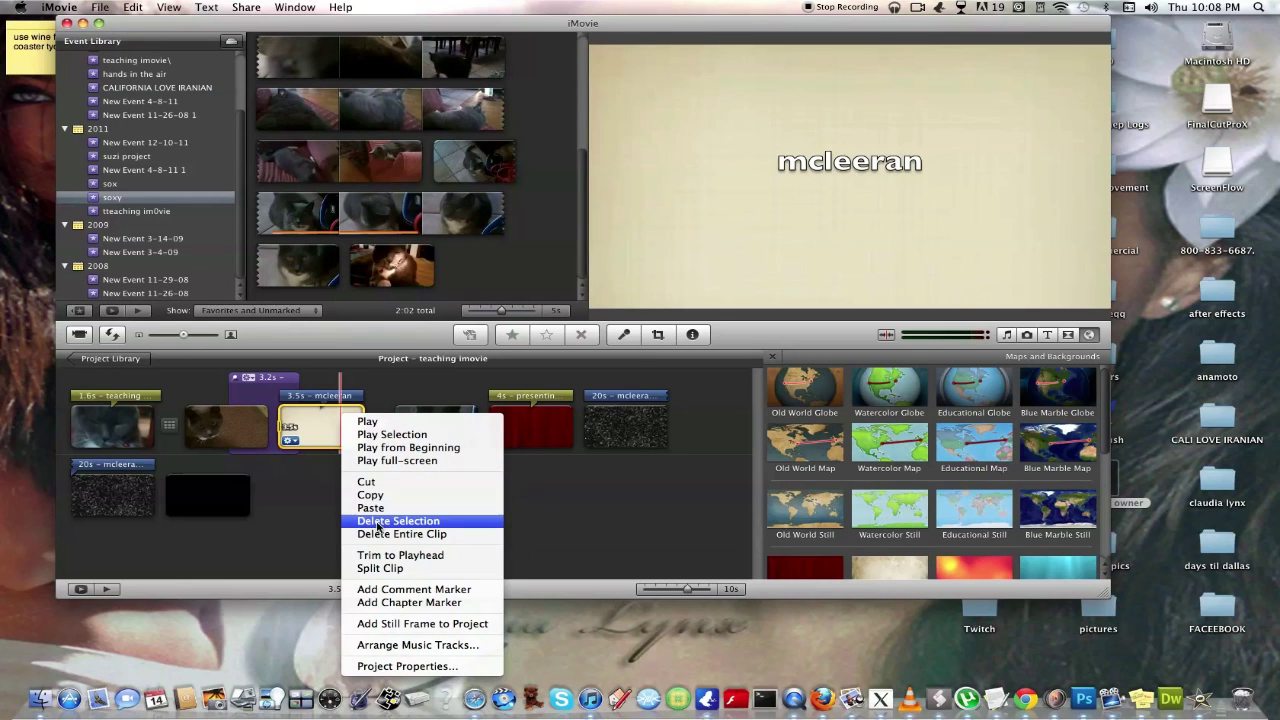
left_click(310, 562)
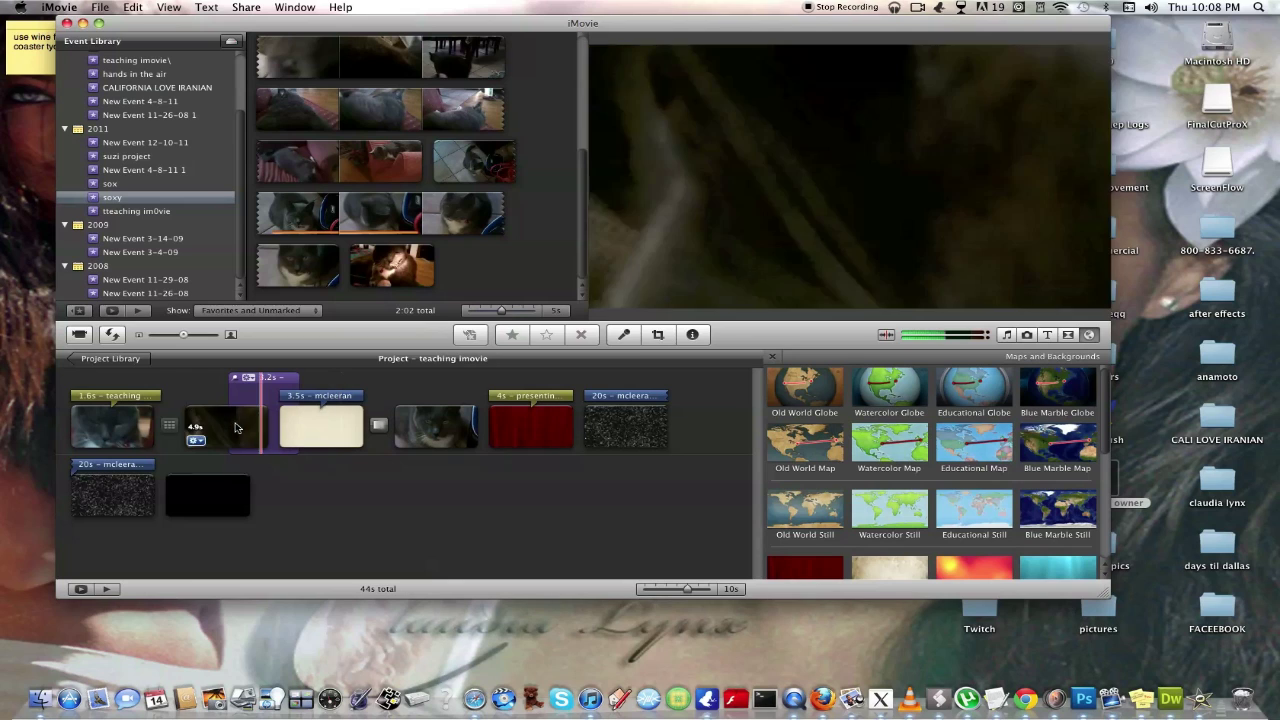
right_click(226, 432)
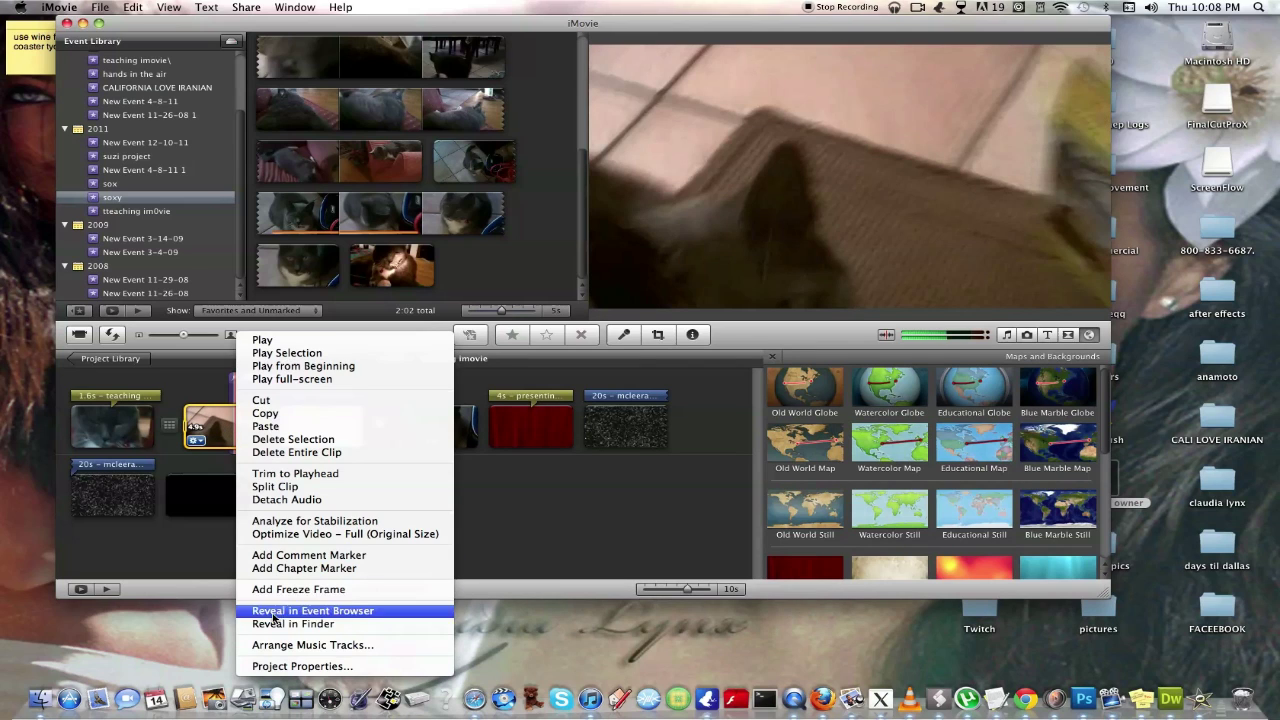
left_click(290, 500)
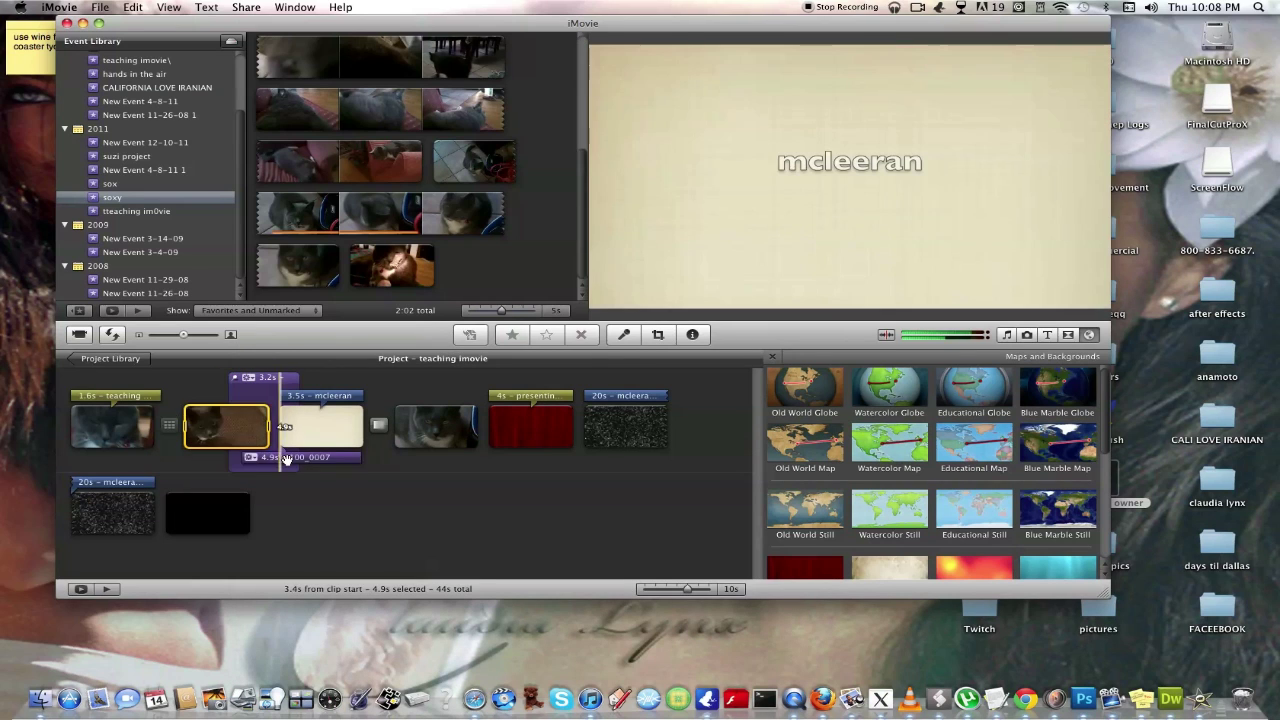
Step: Inspect the clip settings of the detached 100_0007 audio, and close the Inspector without changes
right_click(288, 407)
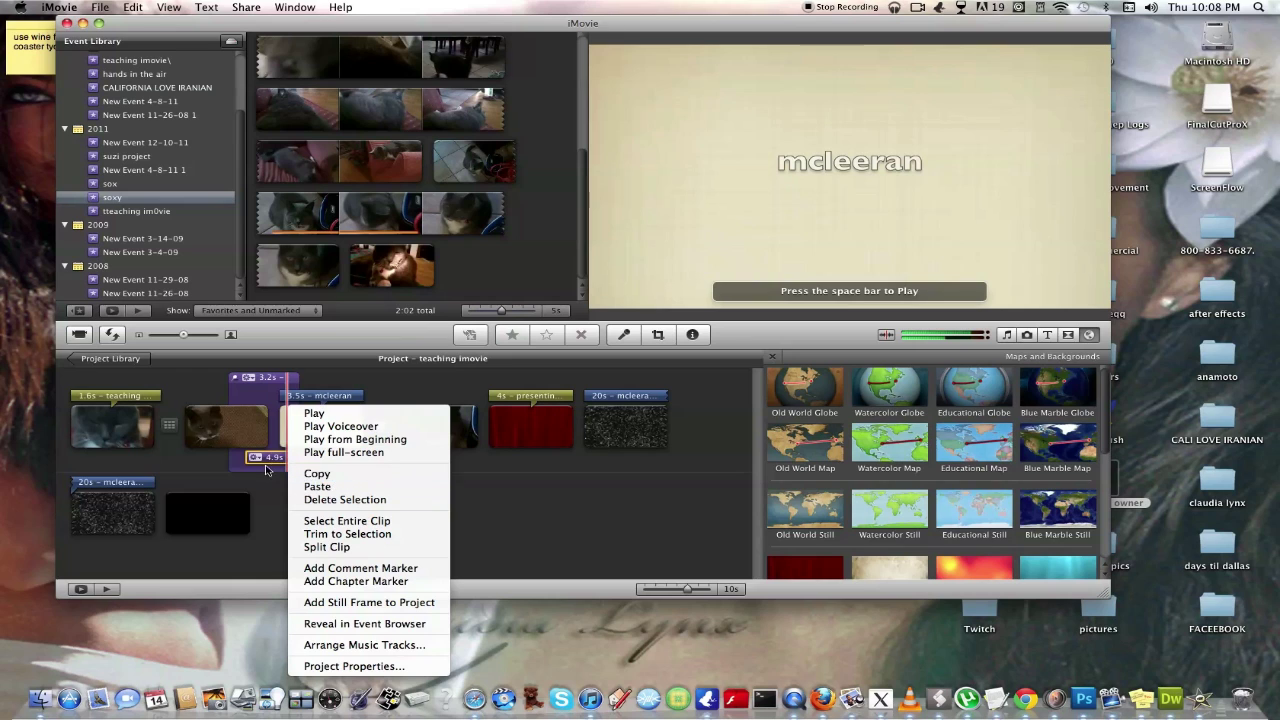
left_click(270, 458)
double_click(270, 458)
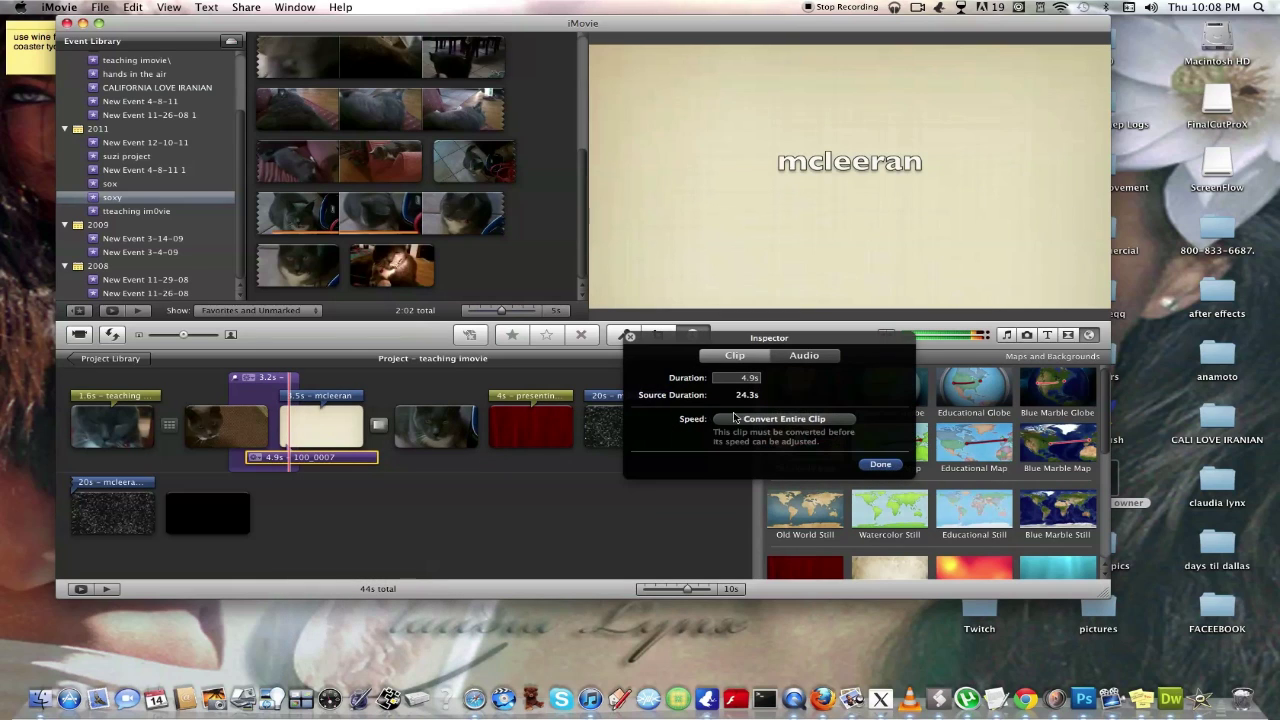
left_click(880, 464)
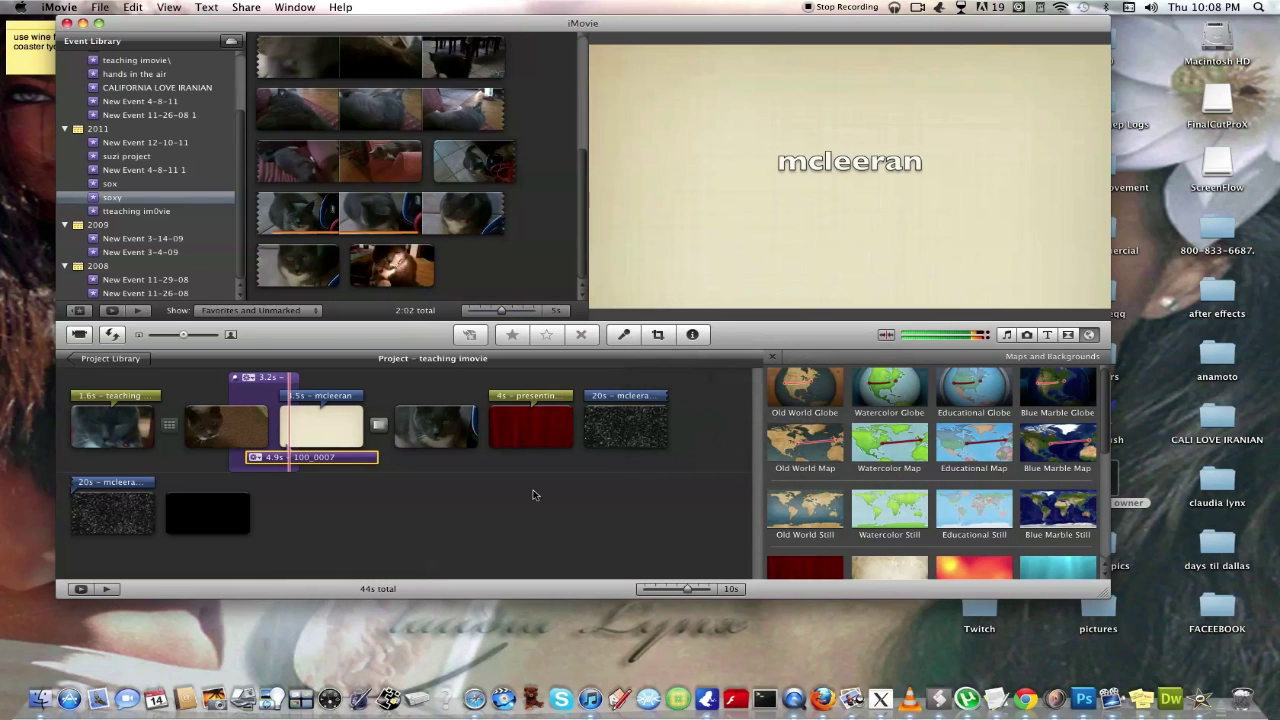
Step: Move the detached 100_0007 audio later in the timeline so it begins under the beige title card
right_click(351, 462)
left_click(307, 462)
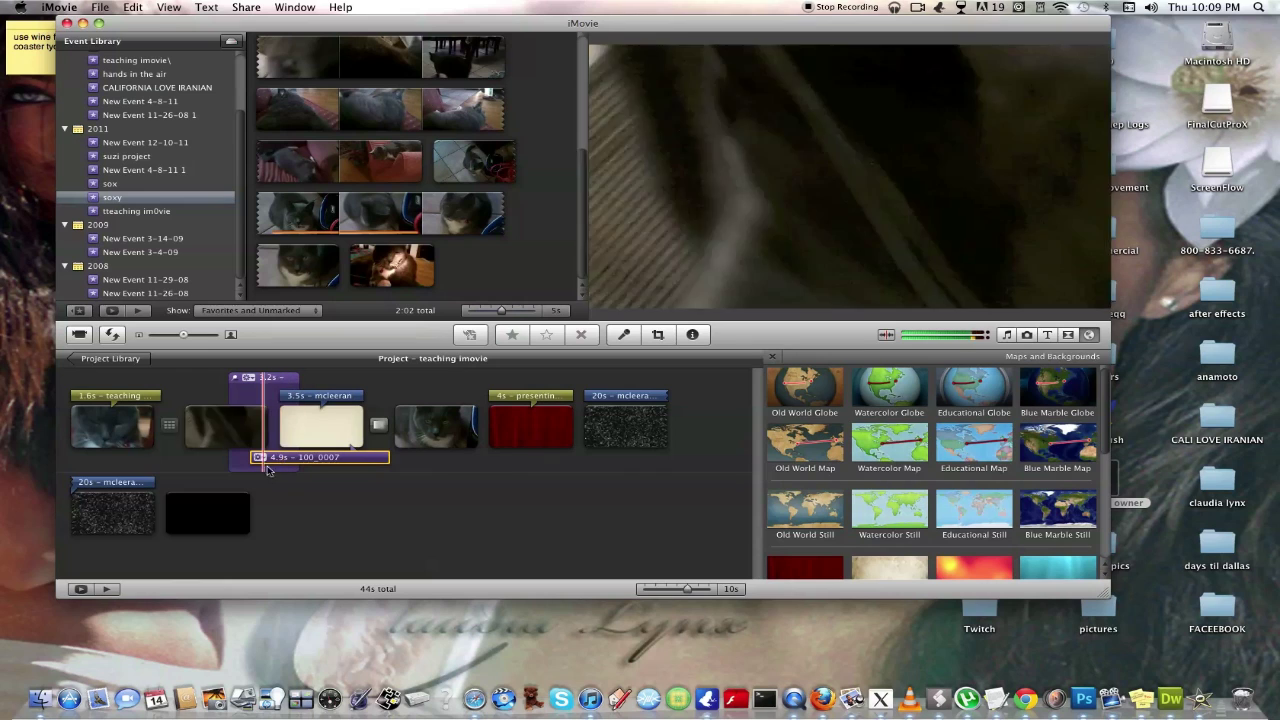
left_click_drag(294, 457, 347, 457)
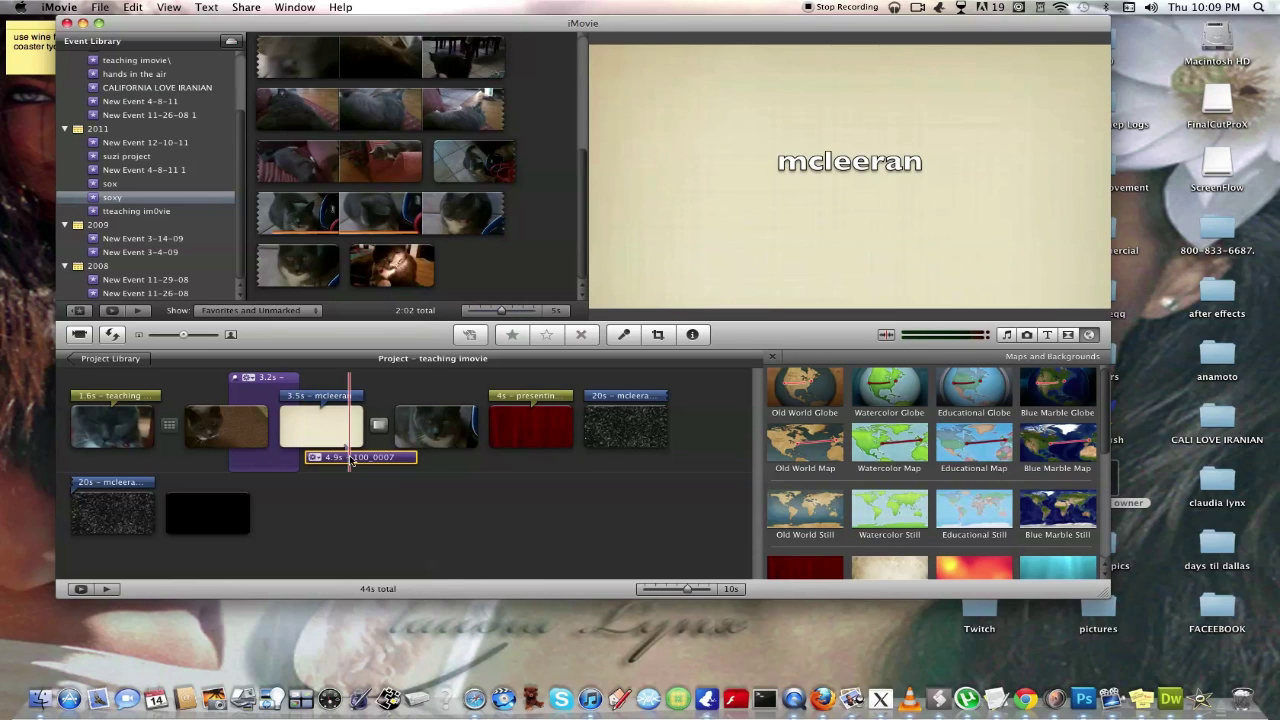
right_click(351, 461)
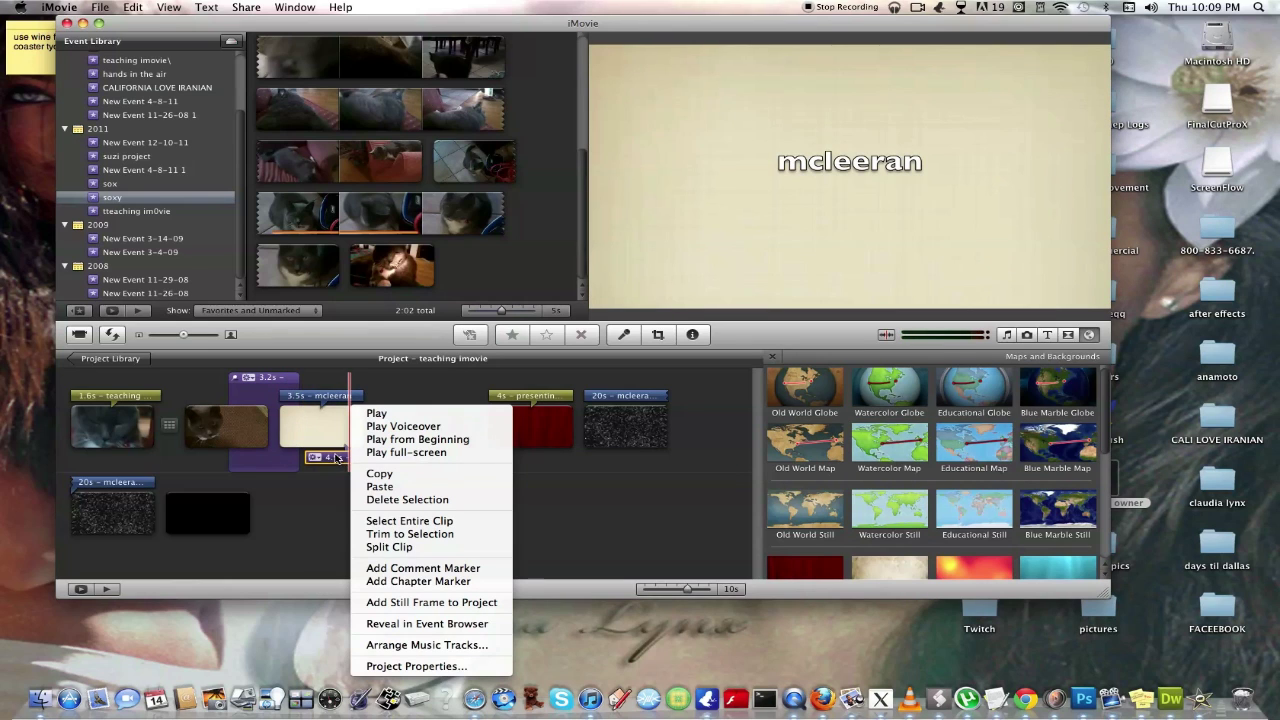
left_click(300, 454)
Step: Select the 3.2 s audio clip, skim back to the opening title, and close the movie editing window
left_click(238, 408)
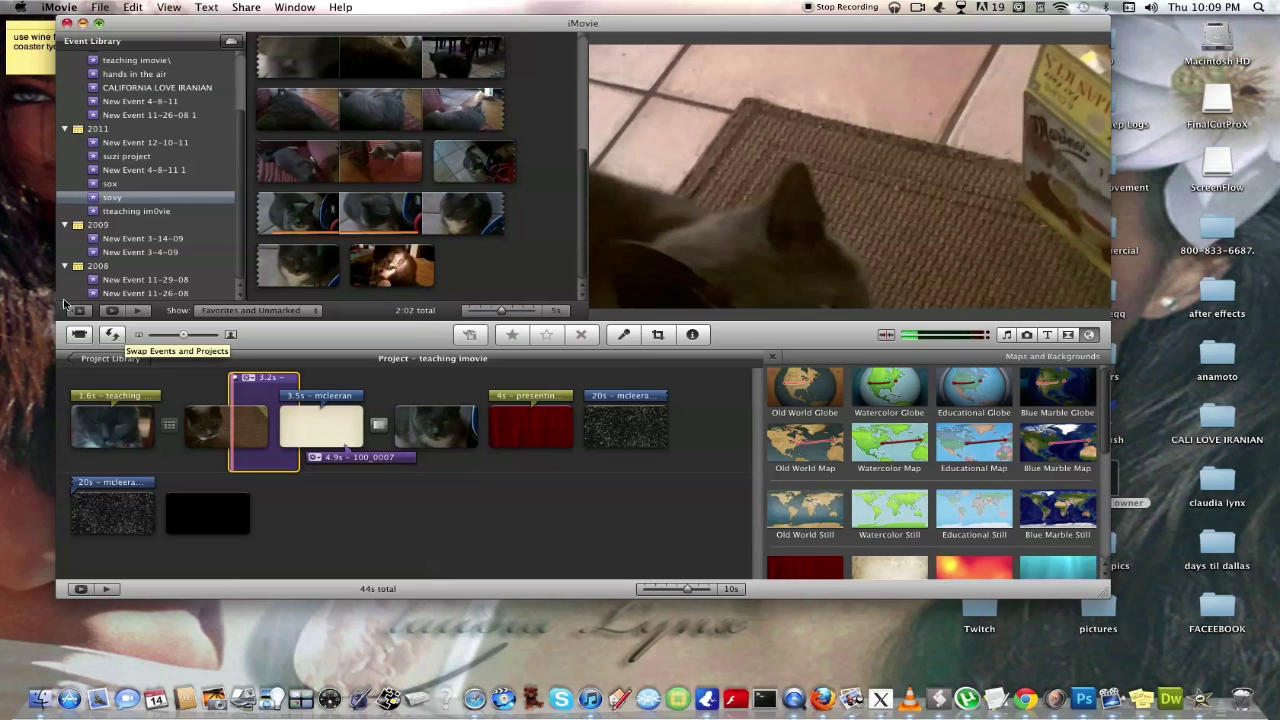
left_click(88, 400)
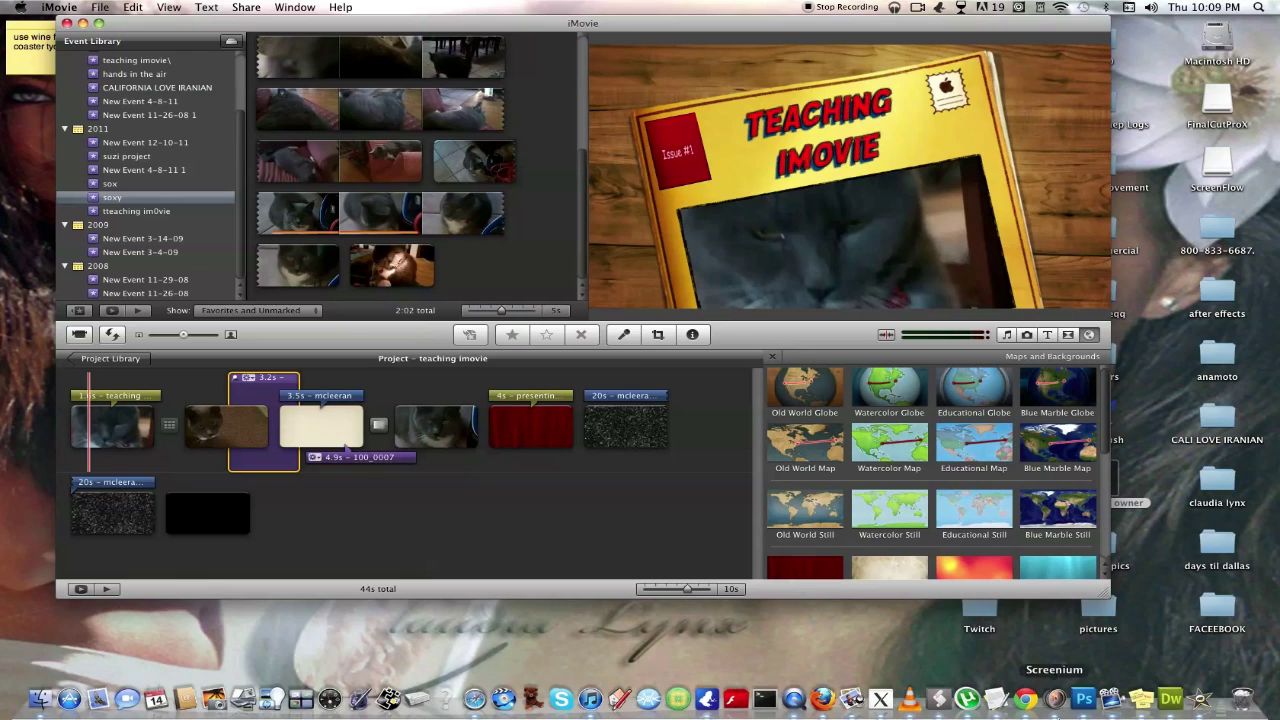
left_click(66, 23)
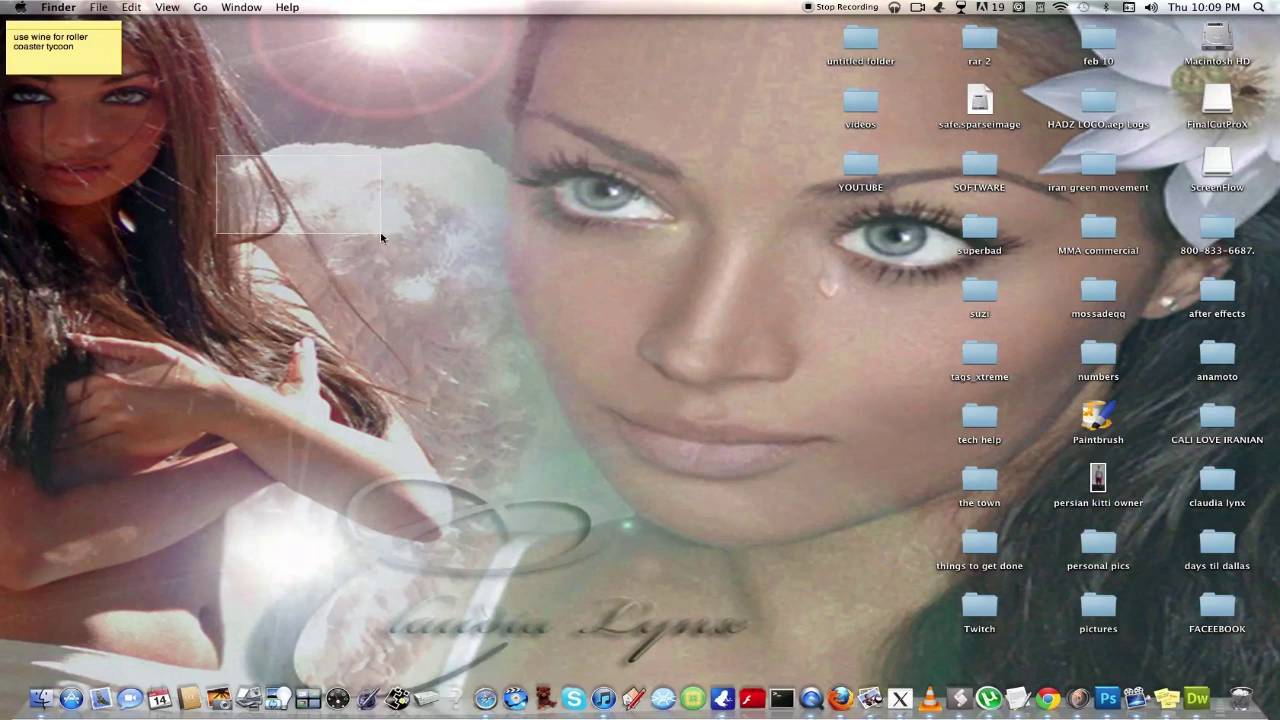